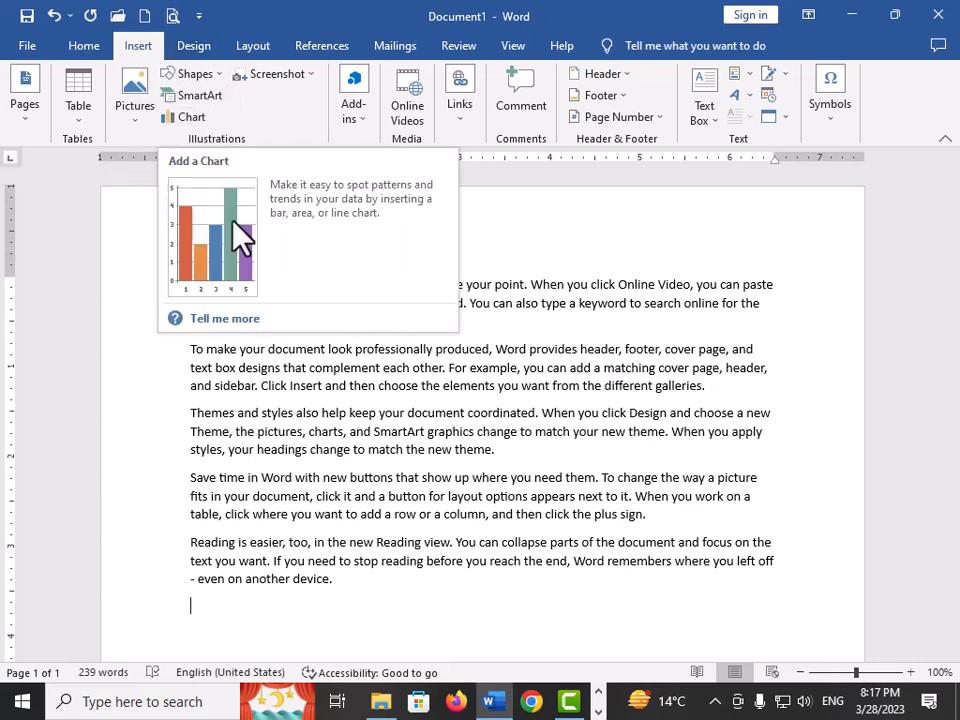
{"action": "scroll", "coordinate": [256, 545], "scroll_direction": "down", "scroll_amount": 2}
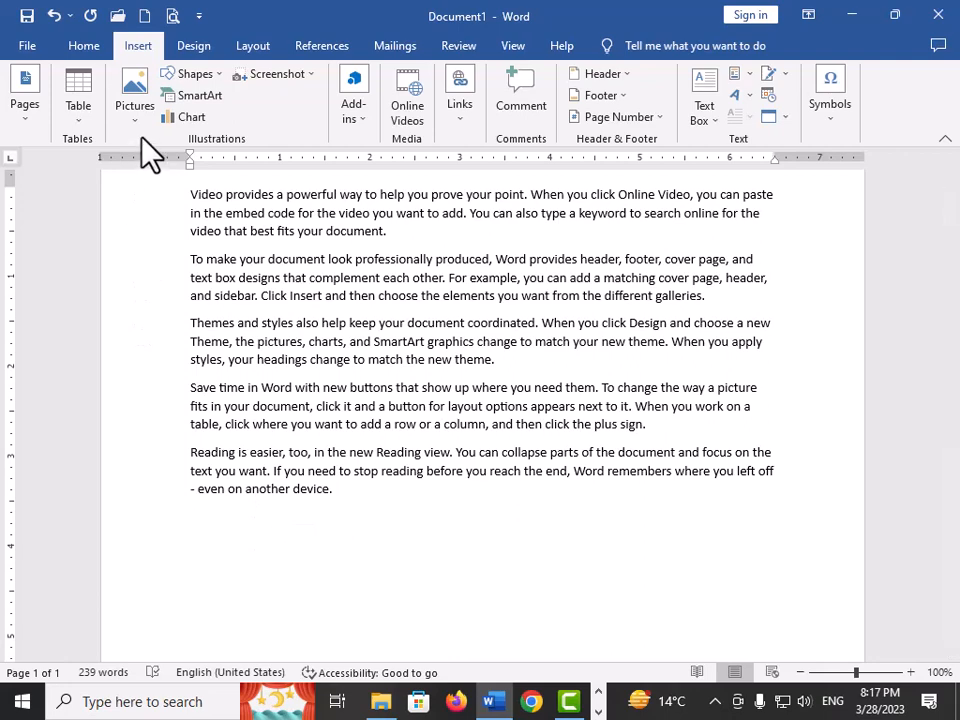
{"action": "scroll", "coordinate": [301, 325], "scroll_direction": "up", "scroll_amount": 2}
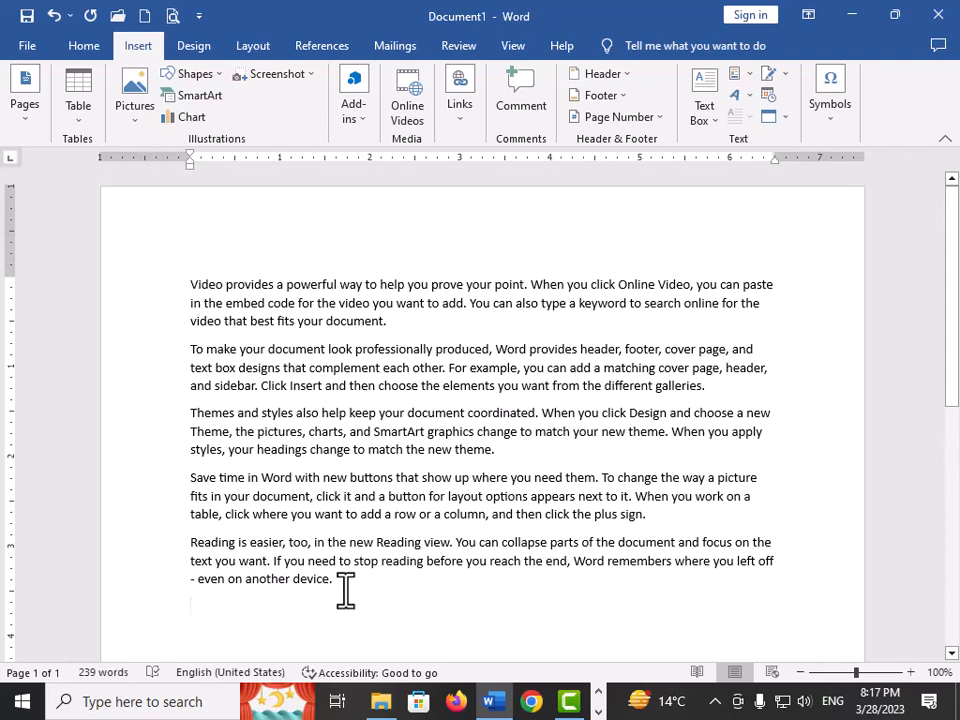
{"action": "left_click", "coordinate": [138, 119]}
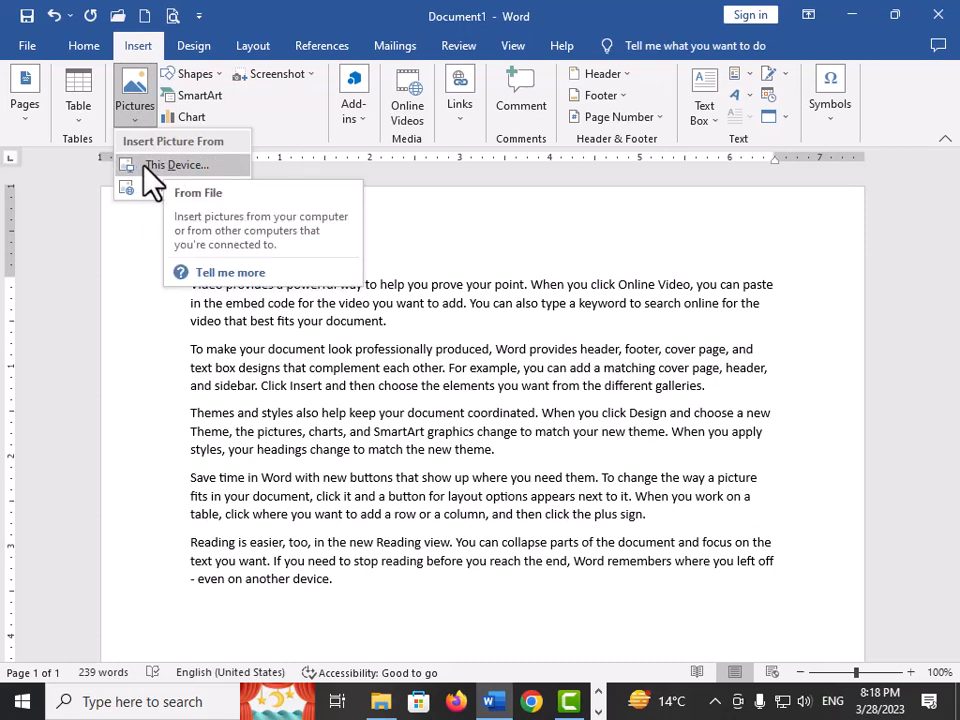
{"action": "left_click", "coordinate": [203, 168]}
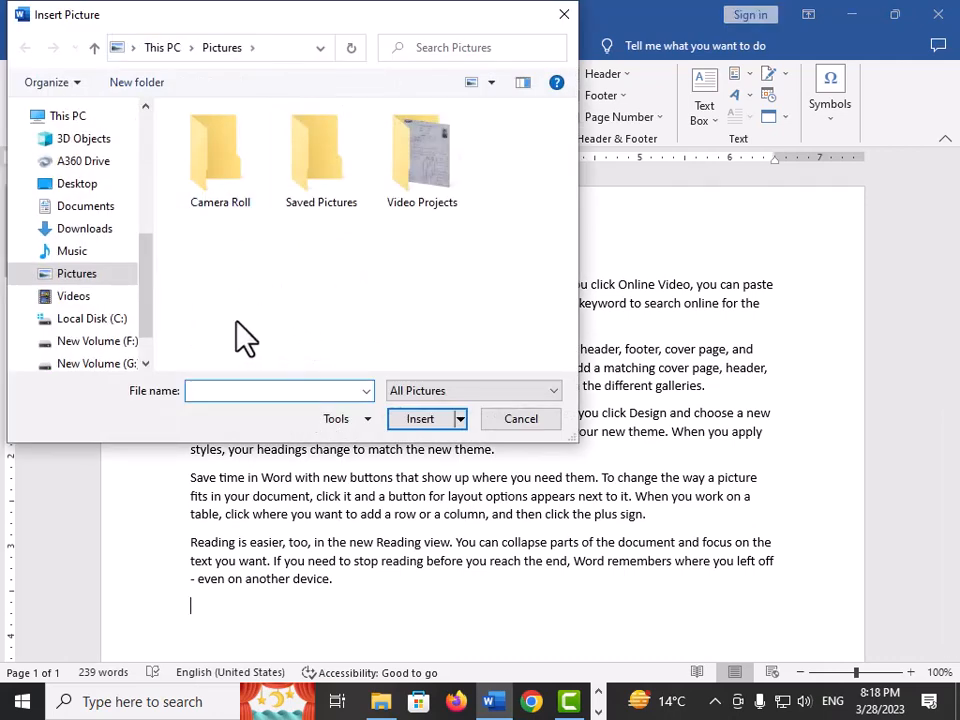
{"action": "left_click", "coordinate": [60, 186]}
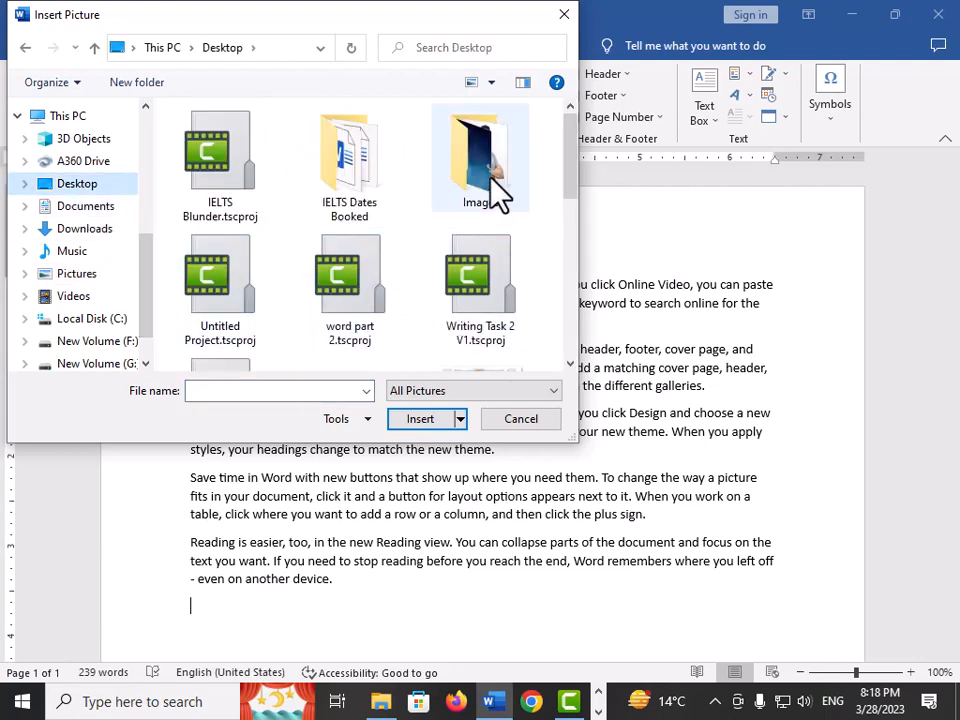
{"action": "double_click", "coordinate": [489, 180]}
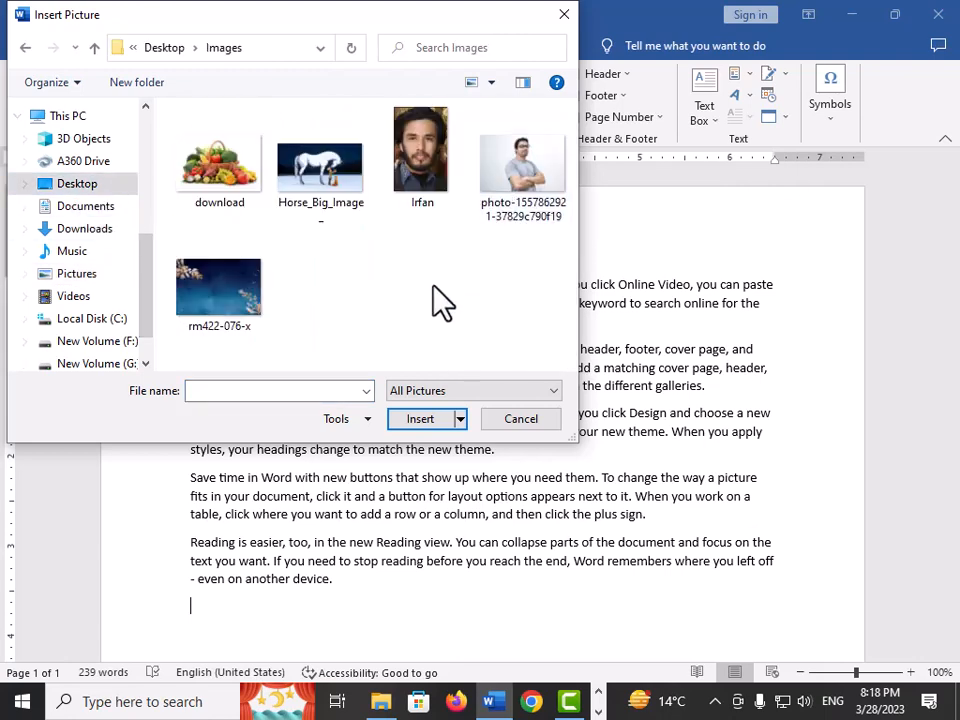
{"action": "left_click", "coordinate": [540, 195]}
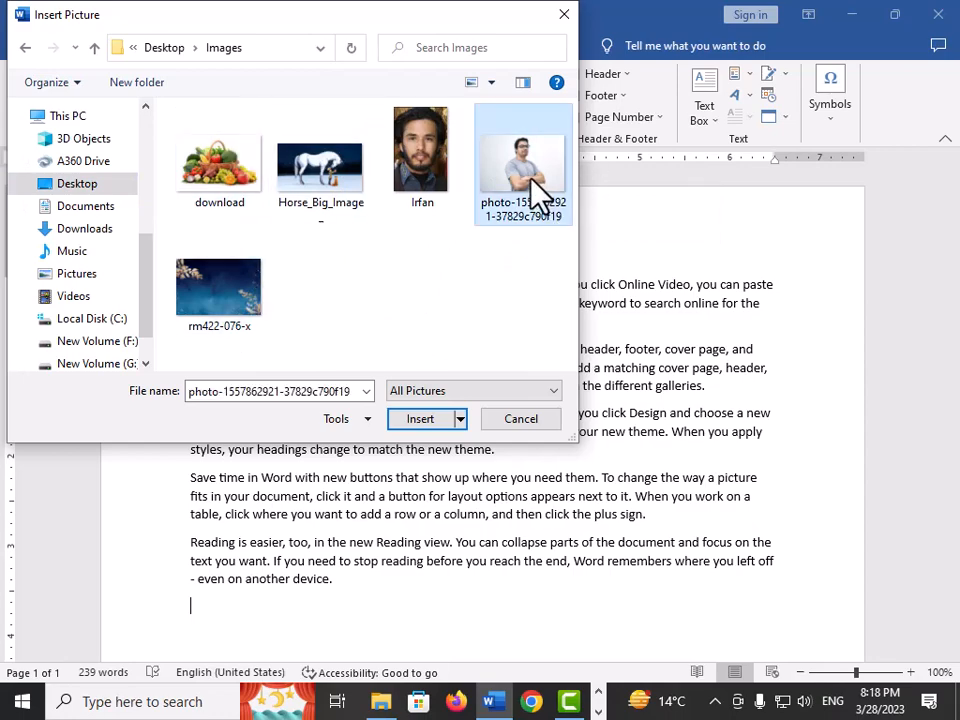
{"action": "left_click", "coordinate": [418, 421]}
- Remove the photo's background, extending the kept area upward to include the man's whole head, and keep the changes
{"action": "scroll", "coordinate": [416, 435], "scroll_direction": "down", "scroll_amount": 2}
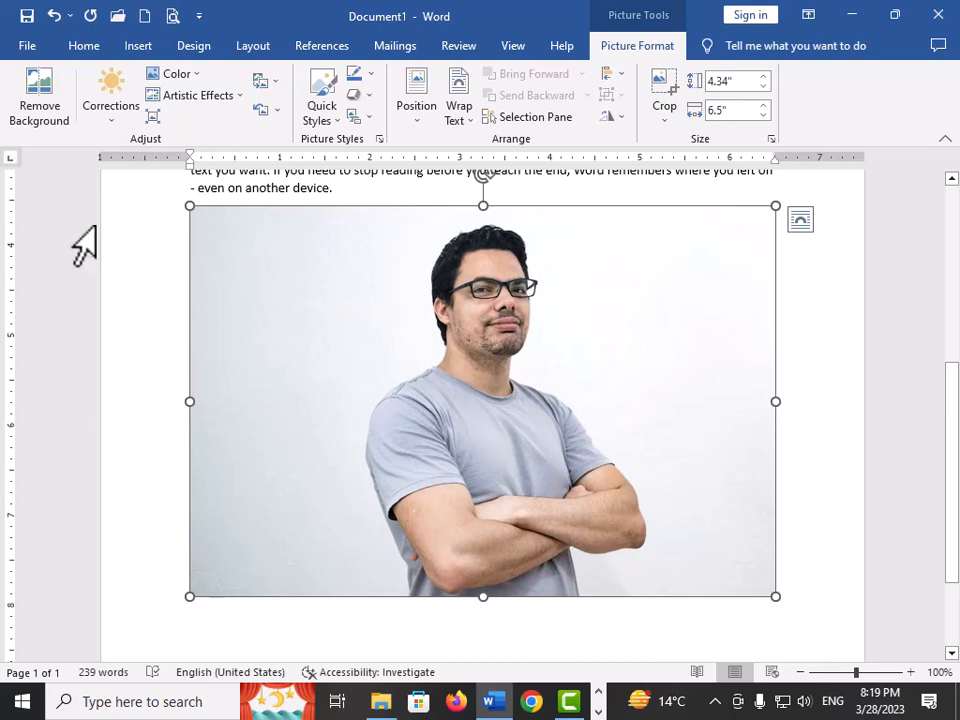
{"action": "left_click", "coordinate": [32, 79]}
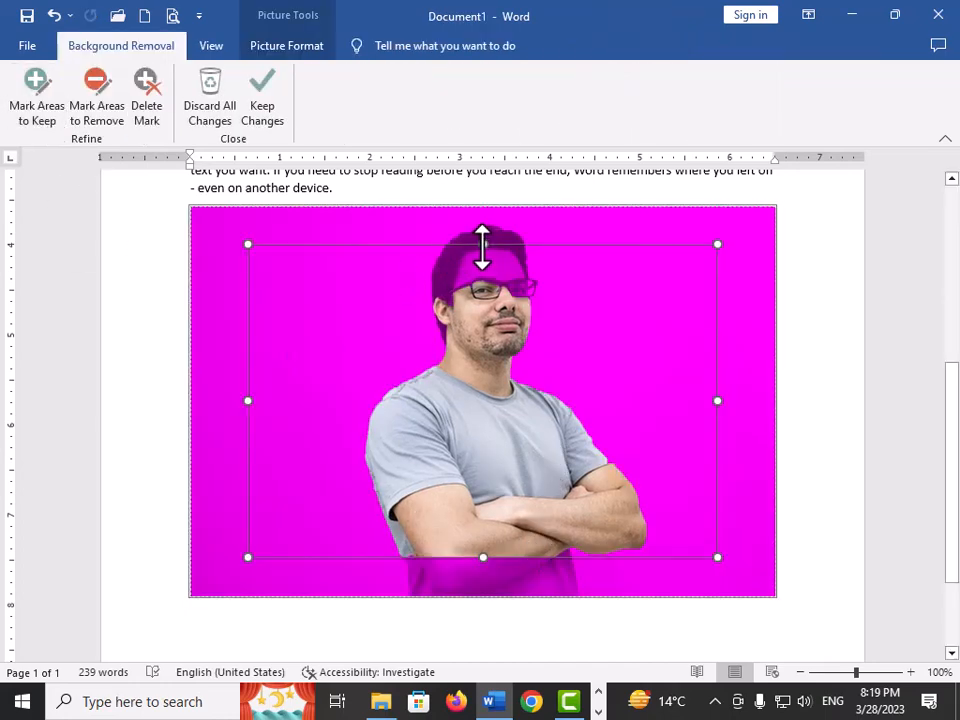
{"action": "left_click_drag", "start_coordinate": [483, 245], "coordinate": [483, 228]}
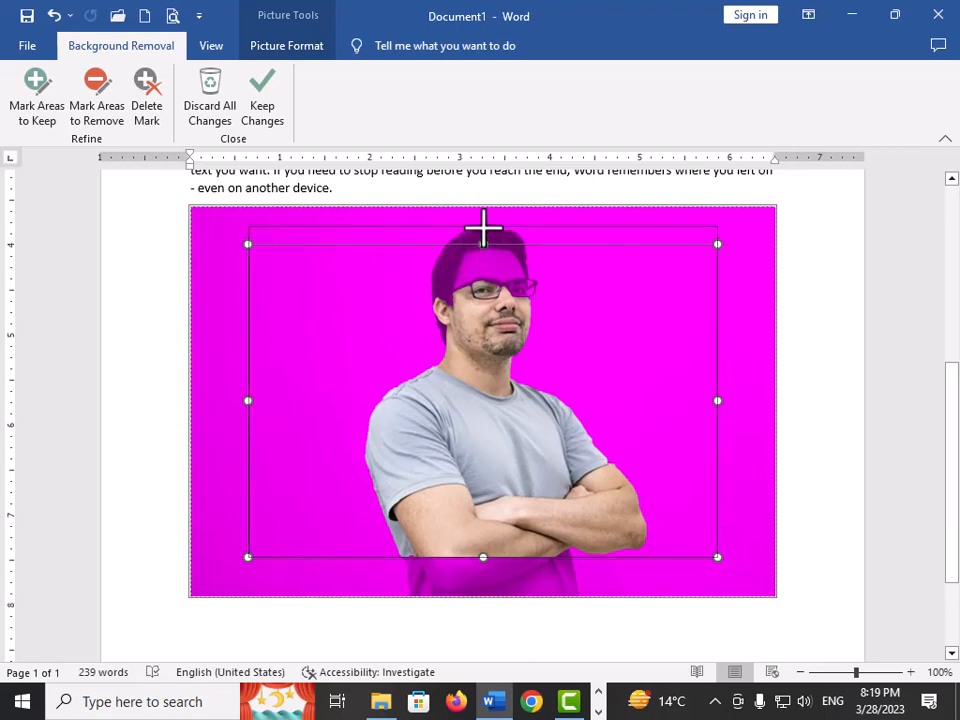
{"action": "left_click_drag", "start_coordinate": [483, 228], "coordinate": [483, 225]}
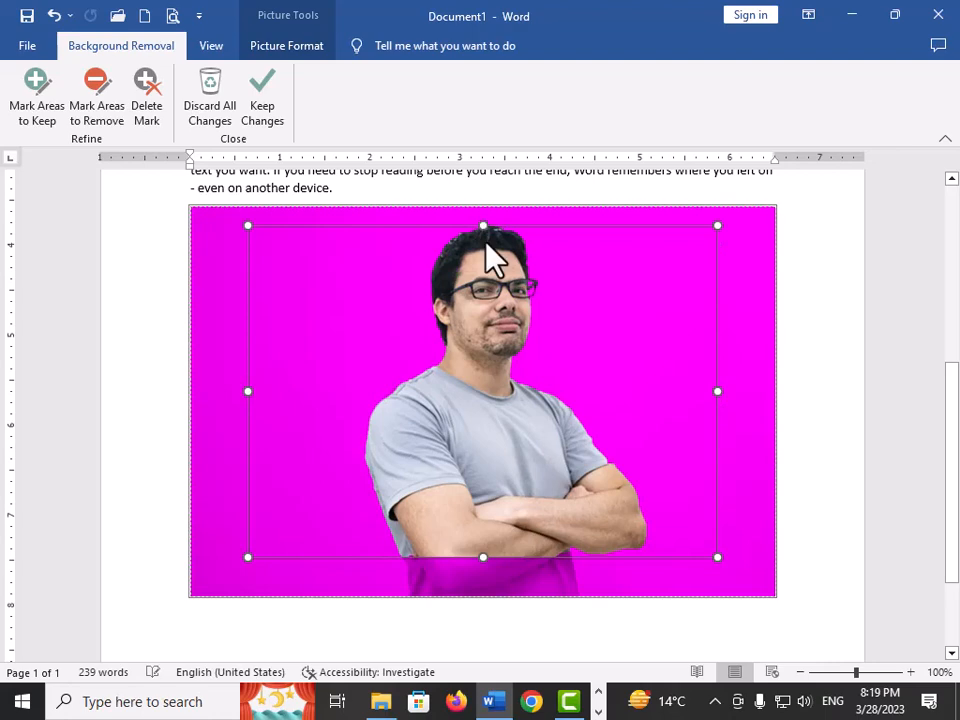
{"action": "left_click", "coordinate": [273, 114]}
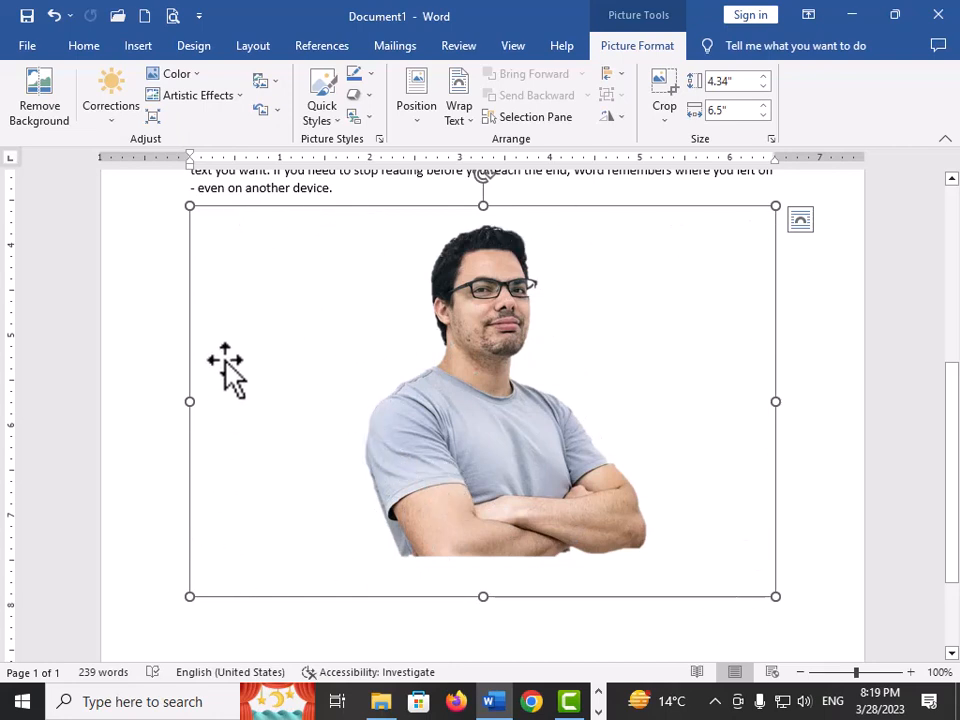
- Crop the empty areas on both sides of the man so the picture is about 3.28" wide
{"action": "left_click", "coordinate": [664, 121]}
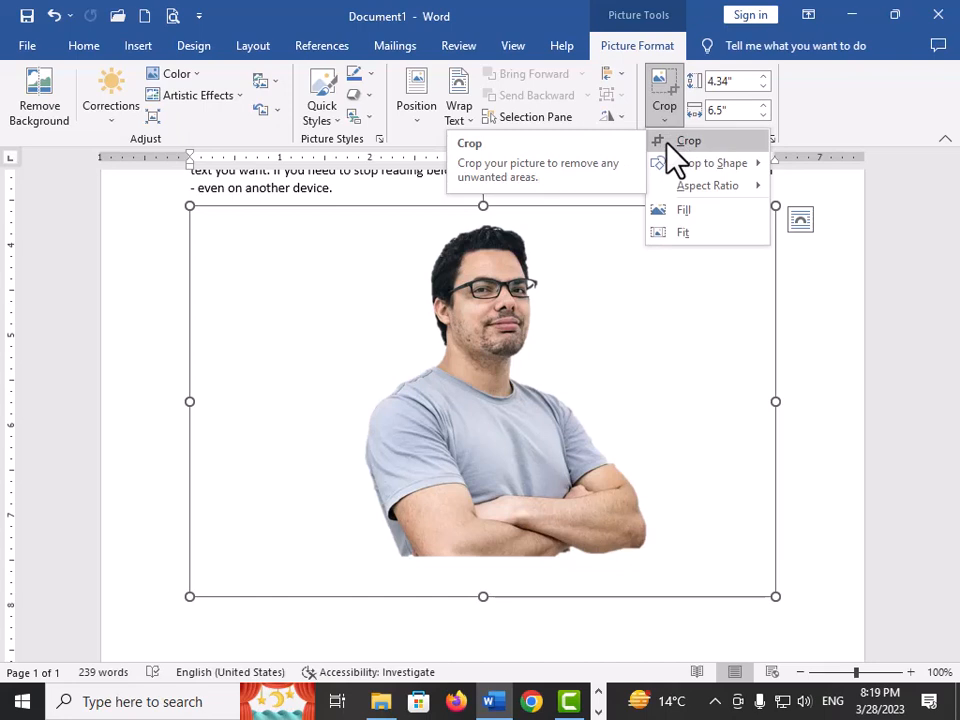
{"action": "left_click", "coordinate": [668, 143]}
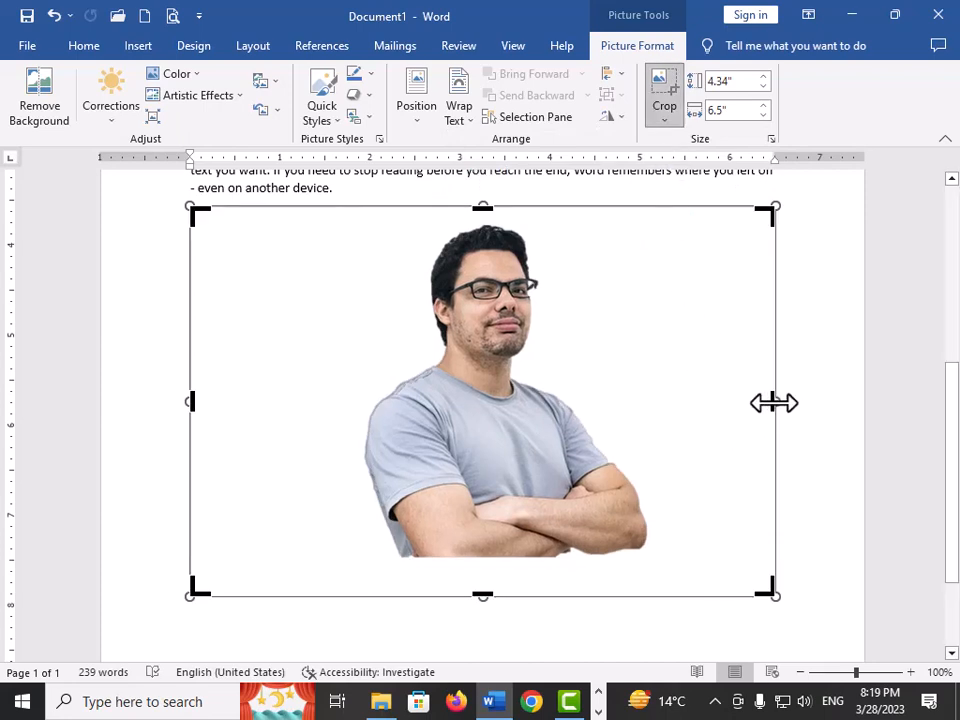
{"action": "left_click_drag", "start_coordinate": [774, 402], "coordinate": [649, 420]}
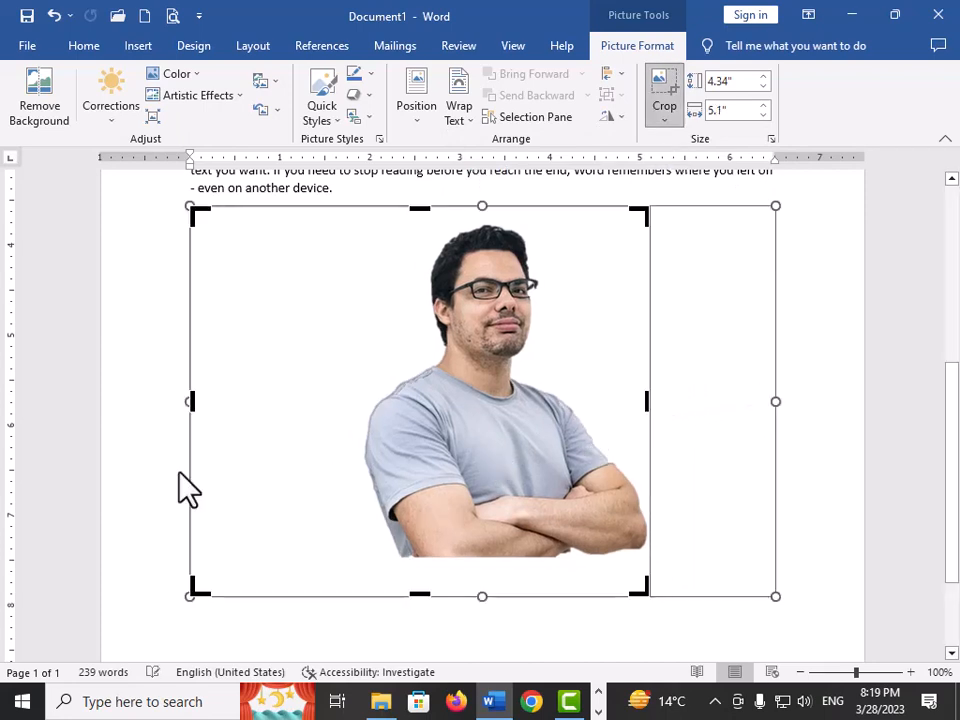
{"action": "left_click_drag", "start_coordinate": [189, 403], "coordinate": [356, 416]}
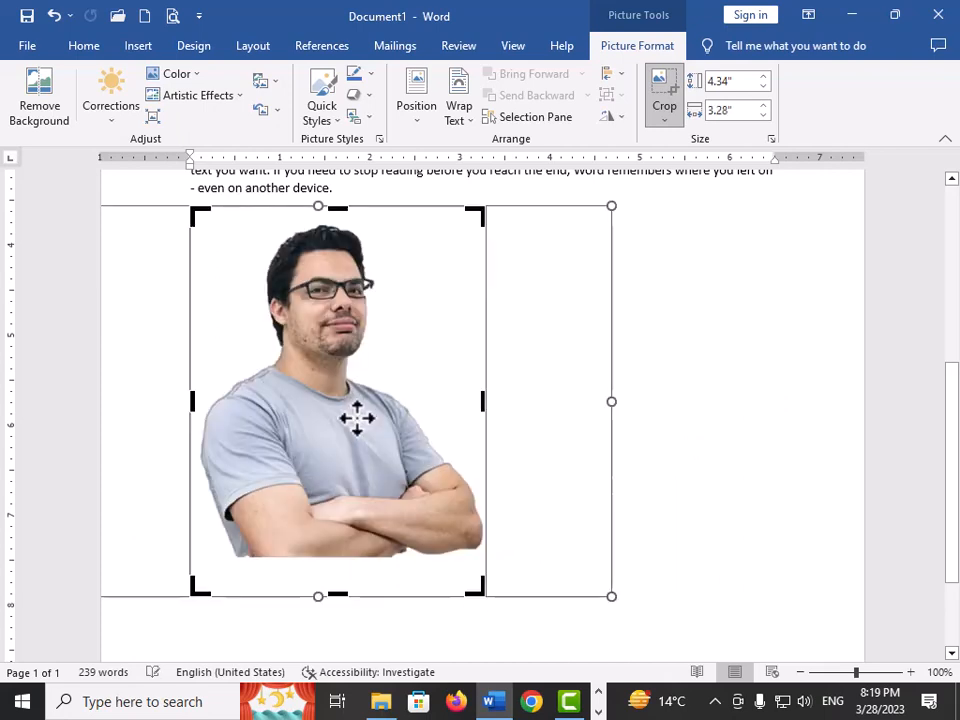
{"action": "key", "text": "Return"}
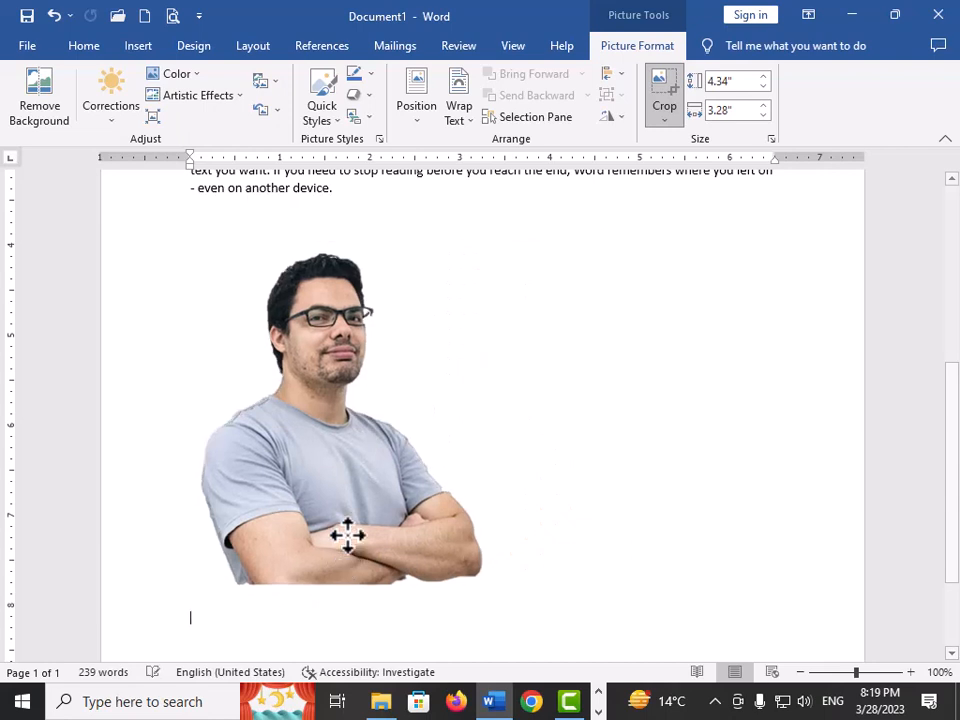
- Scale the cropped picture down proportionally to about 3.11" high by 2.35" wide
{"action": "left_click", "coordinate": [400, 452]}
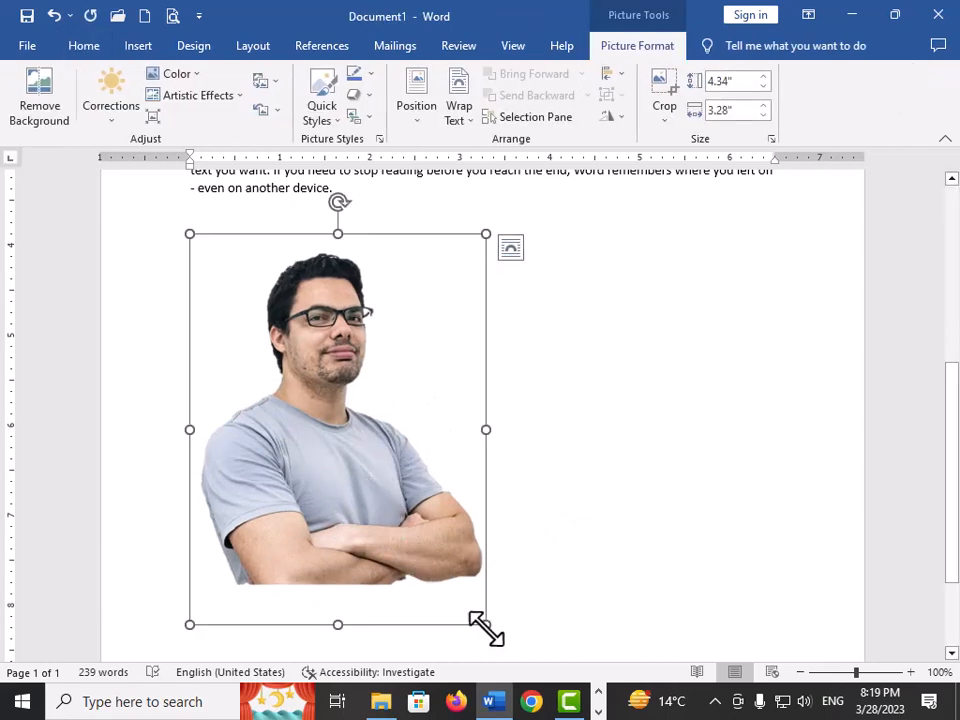
{"action": "left_click_drag", "start_coordinate": [484, 630], "coordinate": [402, 504]}
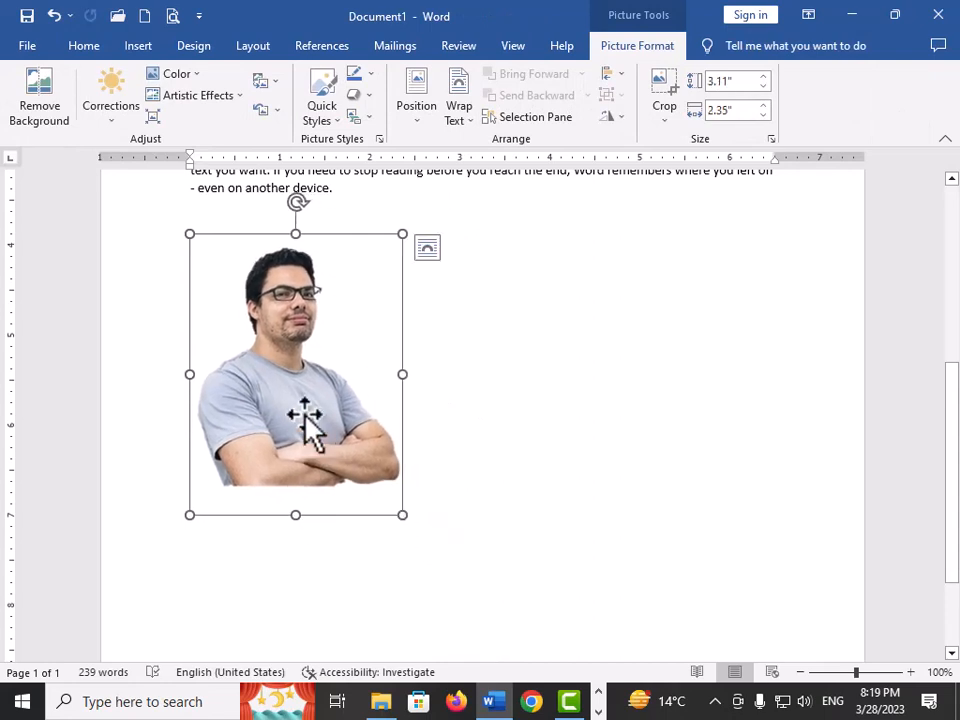
{"action": "left_click_drag", "start_coordinate": [302, 410], "coordinate": [438, 310]}
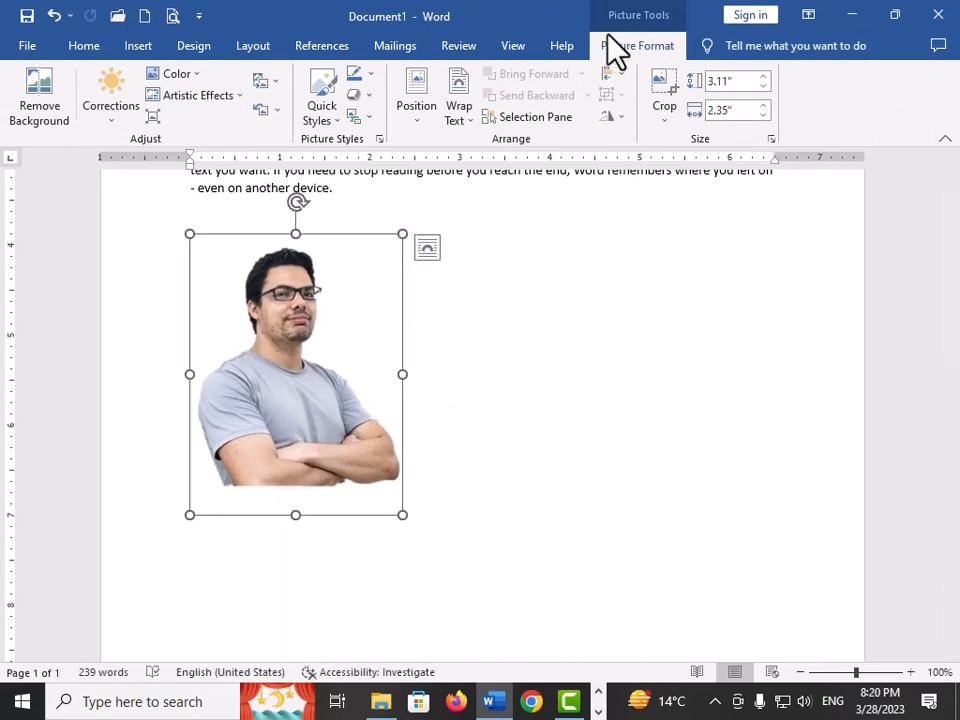
{"action": "left_click", "coordinate": [112, 122]}
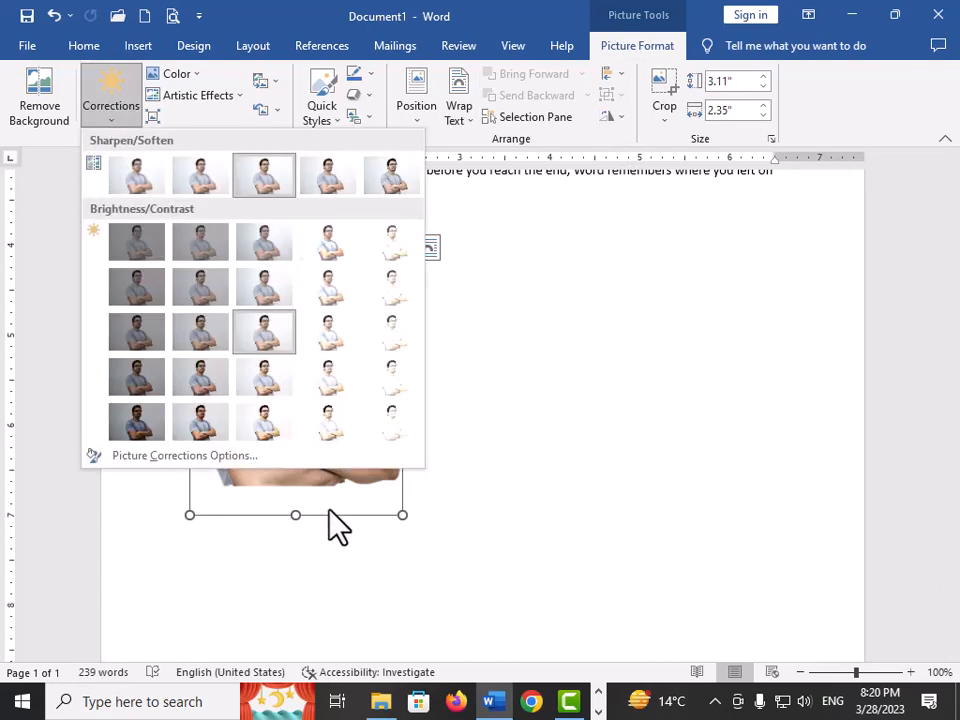
{"action": "left_click", "coordinate": [566, 423]}
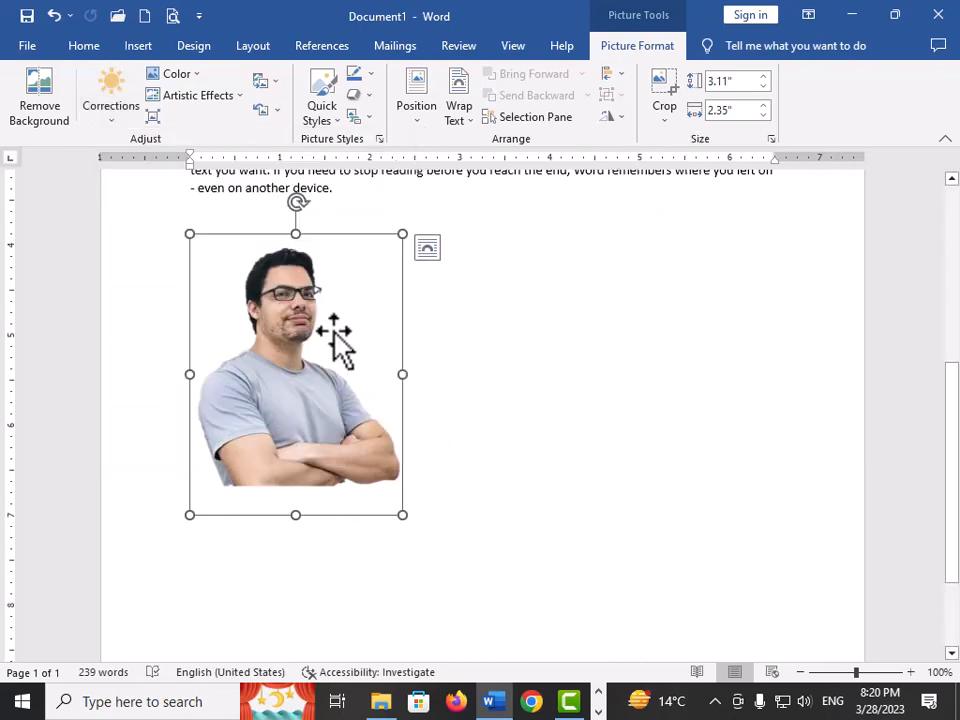
{"action": "left_click_drag", "start_coordinate": [335, 335], "coordinate": [470, 410]}
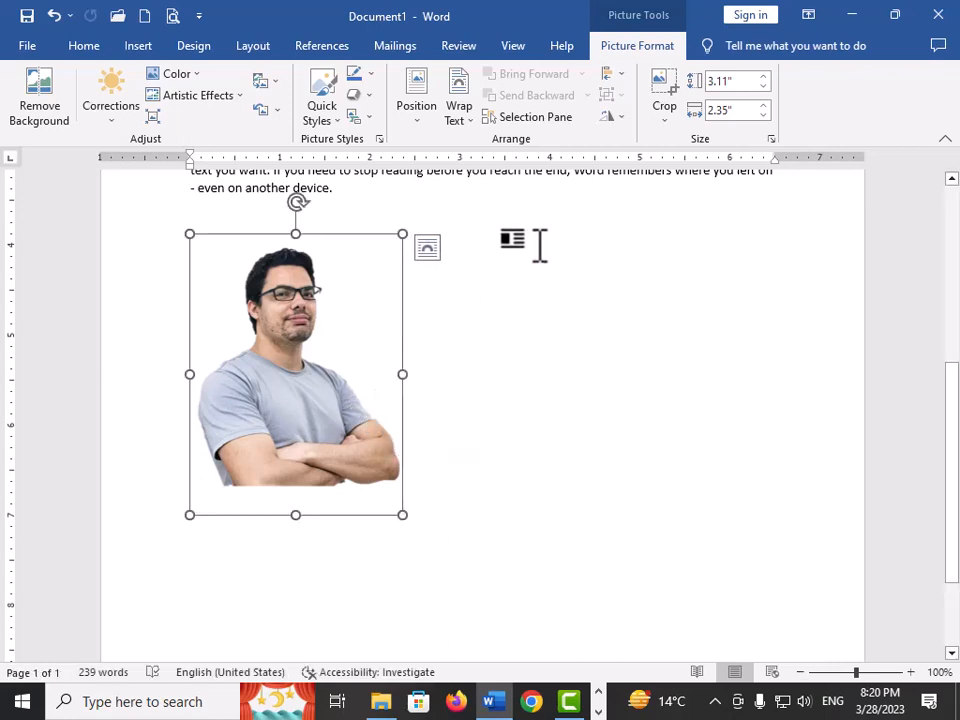
- Move the picture up into the "Themes and styles" paragraph, just before "the new theme"
{"action": "left_click", "coordinate": [467, 120]}
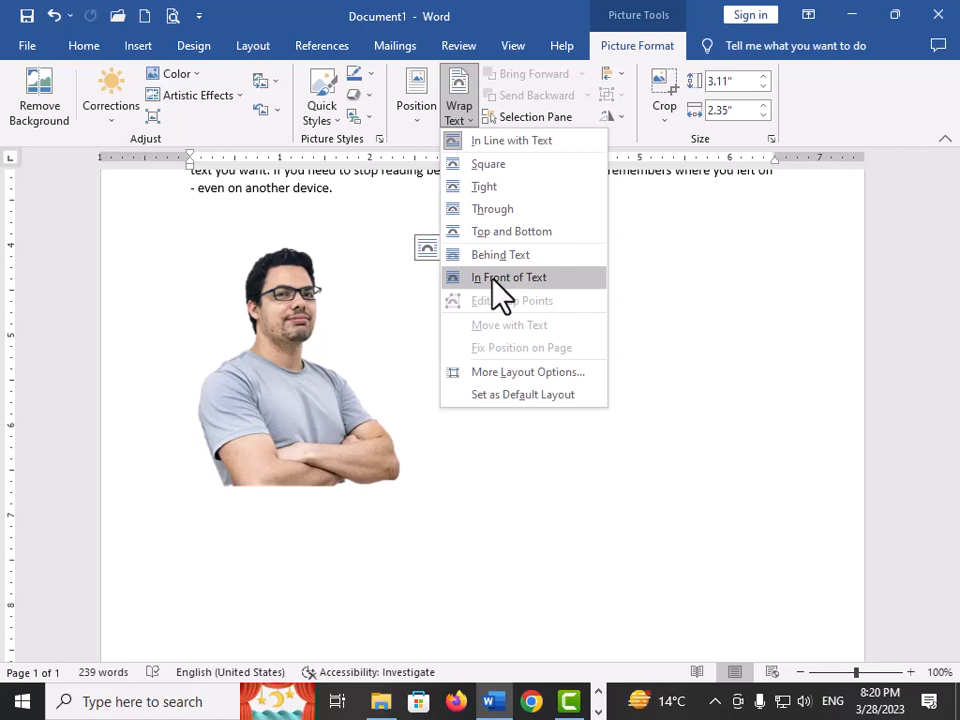
{"action": "left_click", "coordinate": [500, 280]}
{"action": "scroll", "coordinate": [580, 418], "scroll_direction": "up", "scroll_amount": 3}
{"action": "scroll", "coordinate": [296, 553], "scroll_direction": "up", "scroll_amount": 1}
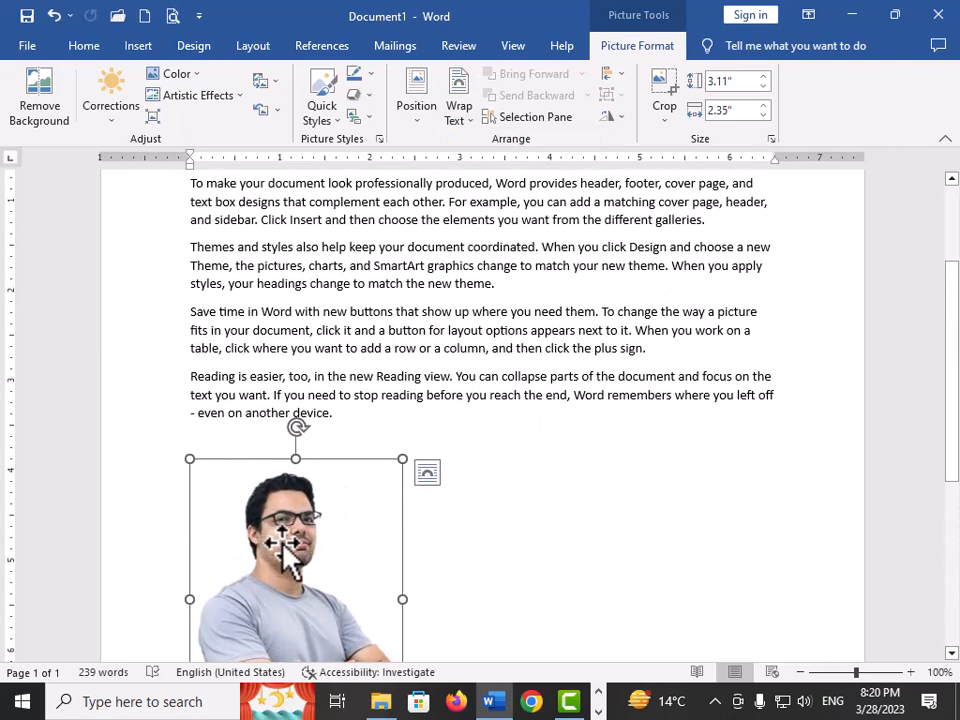
{"action": "left_click_drag", "start_coordinate": [280, 546], "coordinate": [408, 285]}
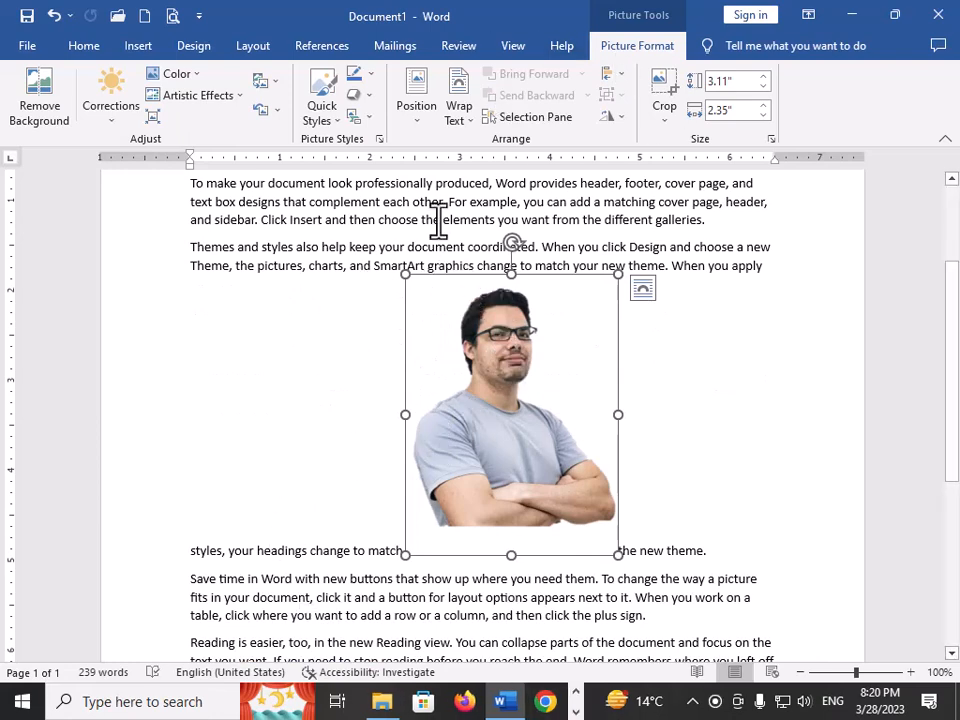
- Set the picture's text wrapping to In Front of Text and move it up over the right half of the paragraphs
{"action": "left_click", "coordinate": [470, 122]}
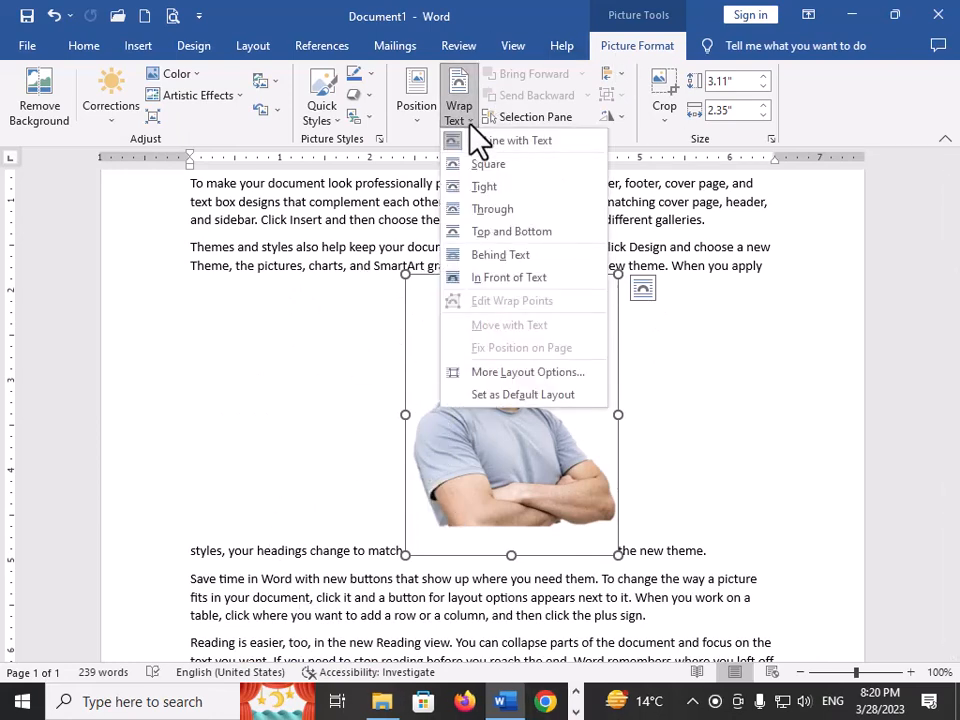
{"action": "left_click", "coordinate": [483, 280]}
{"action": "left_click_drag", "start_coordinate": [519, 455], "coordinate": [560, 366]}
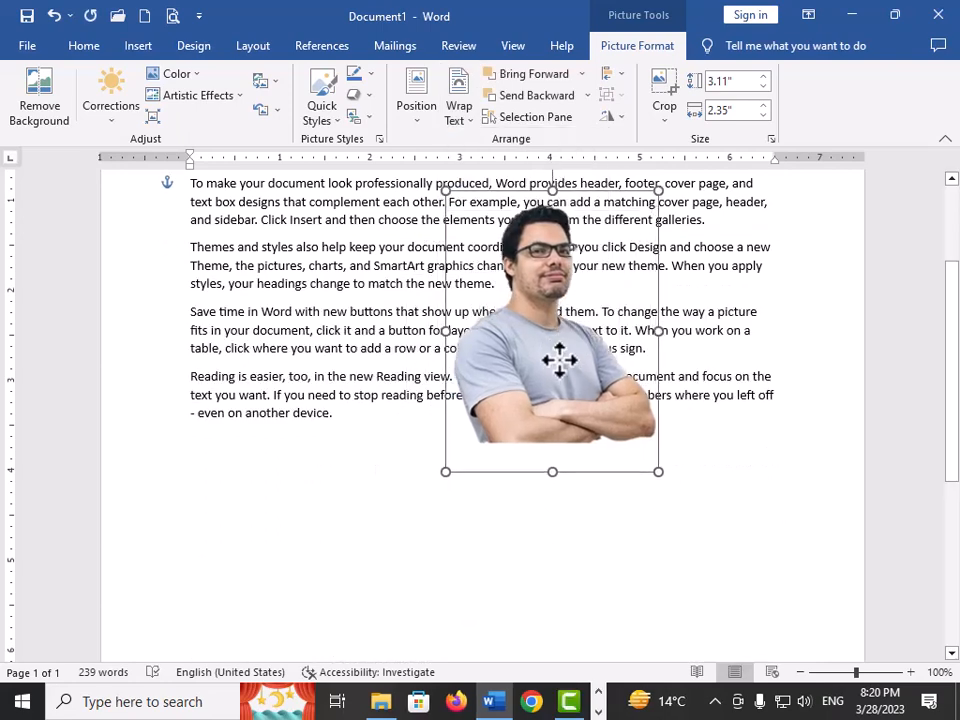
- Change the picture's text wrapping to Behind Text
{"action": "left_click", "coordinate": [461, 120]}
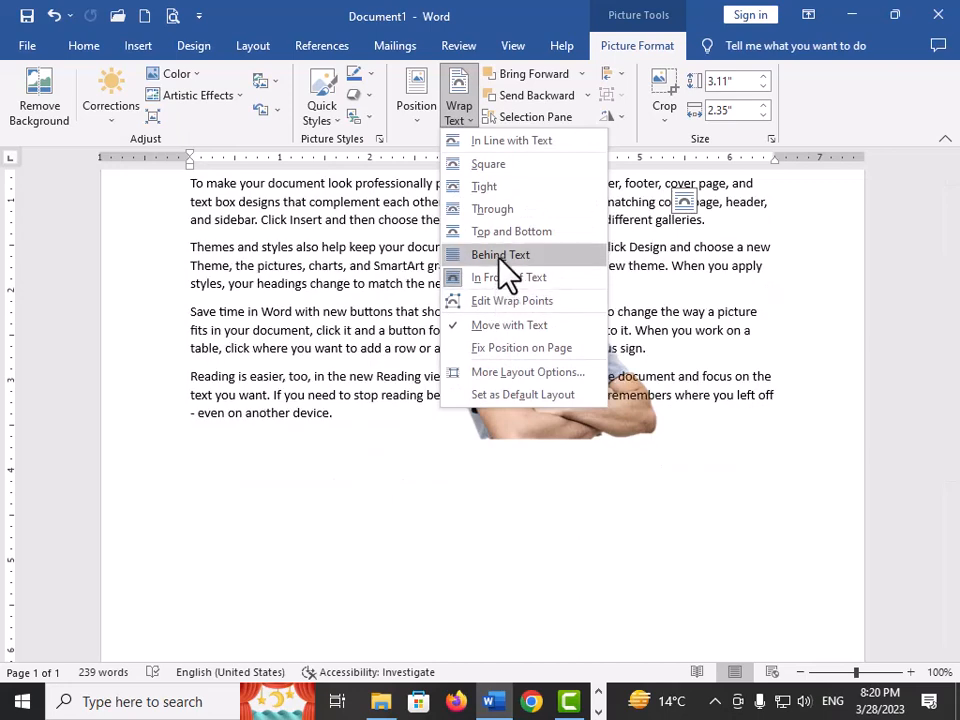
{"action": "left_click", "coordinate": [503, 258]}
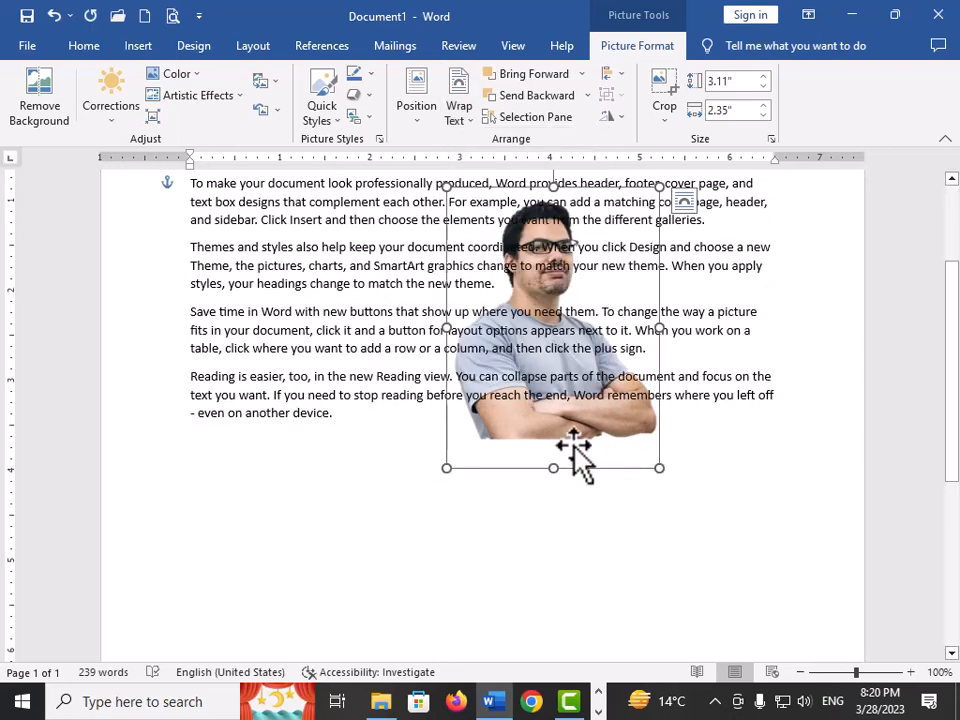
- Set the picture's wrapping back to In Front of Text and move it down to the right end of the last paragraph
{"action": "left_click", "coordinate": [470, 118]}
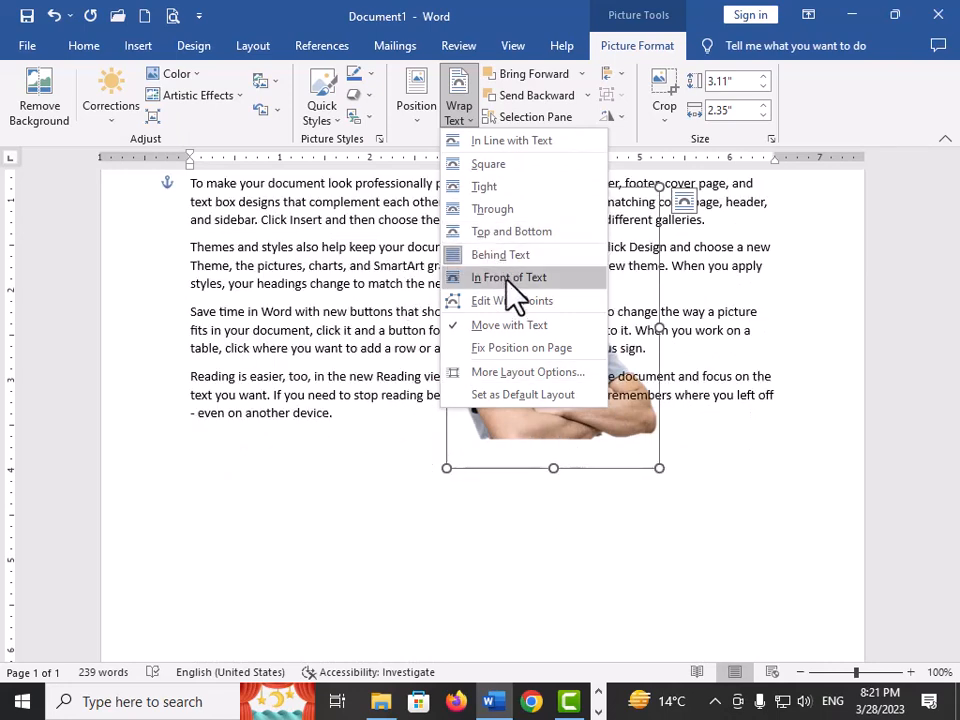
{"action": "left_click", "coordinate": [455, 277]}
{"action": "left_click_drag", "start_coordinate": [542, 390], "coordinate": [621, 546]}
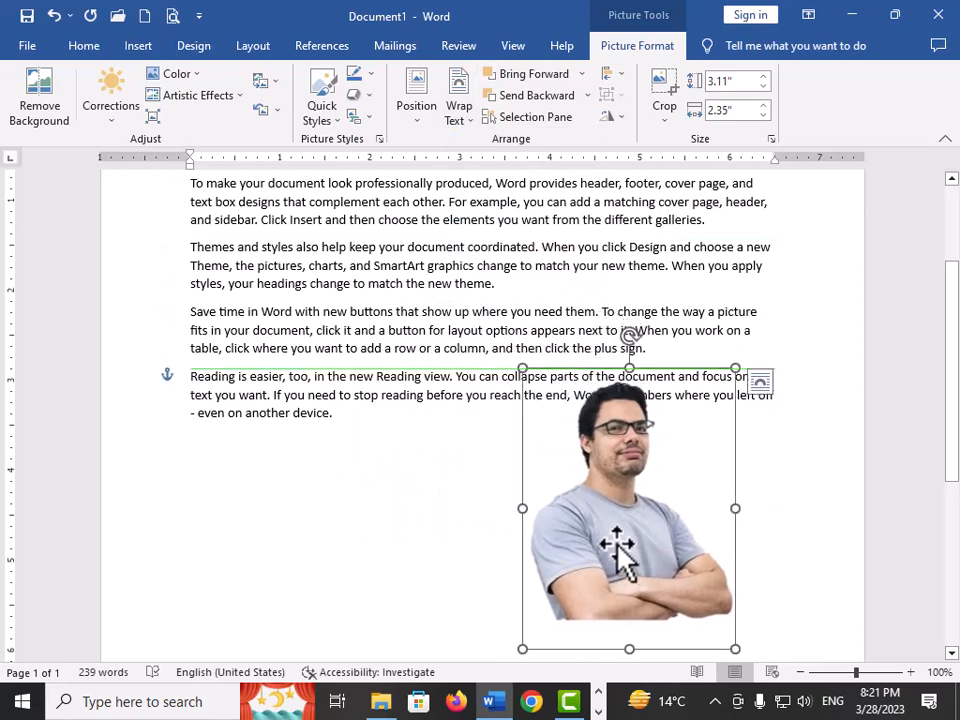
- Preview brightness and contrast corrections and recolor presets such as Sepia on the picture without applying any
{"action": "left_click", "coordinate": [112, 117]}
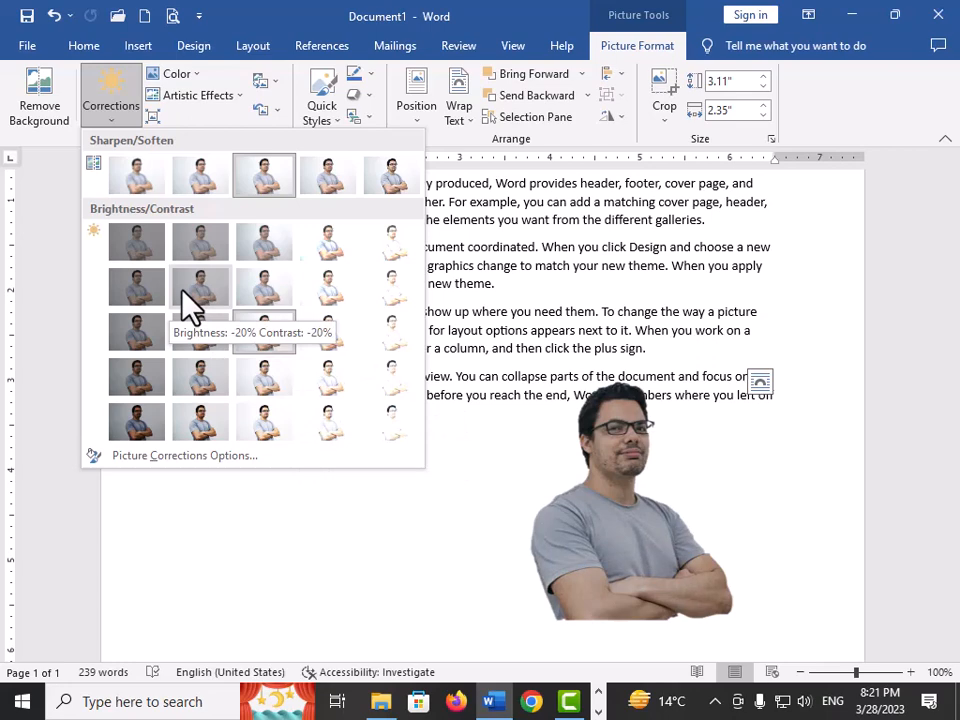
{"action": "left_click", "coordinate": [190, 75]}
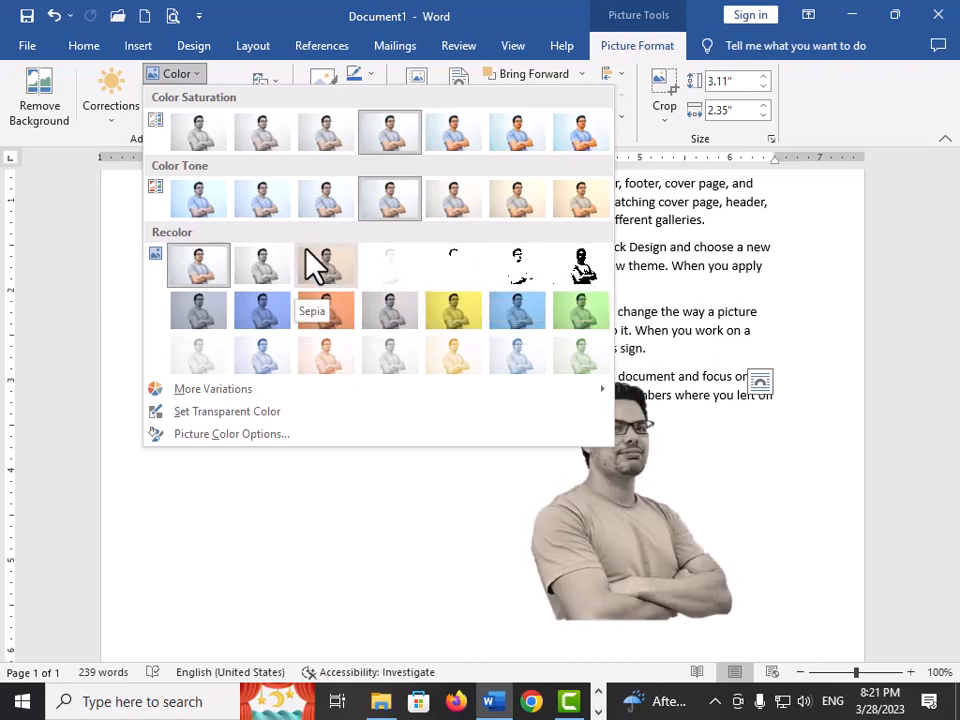
{"action": "key", "text": "Escape"}
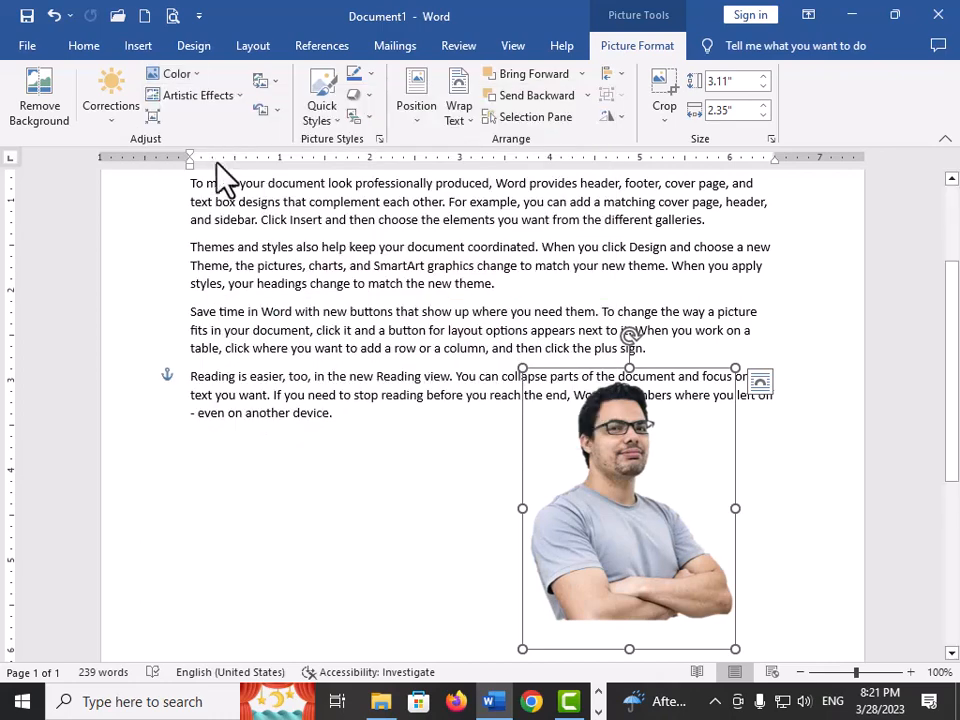
- Preview artistic effects such as Glass on the picture, try the grid-textured effect, and undo it
{"action": "left_click", "coordinate": [237, 97]}
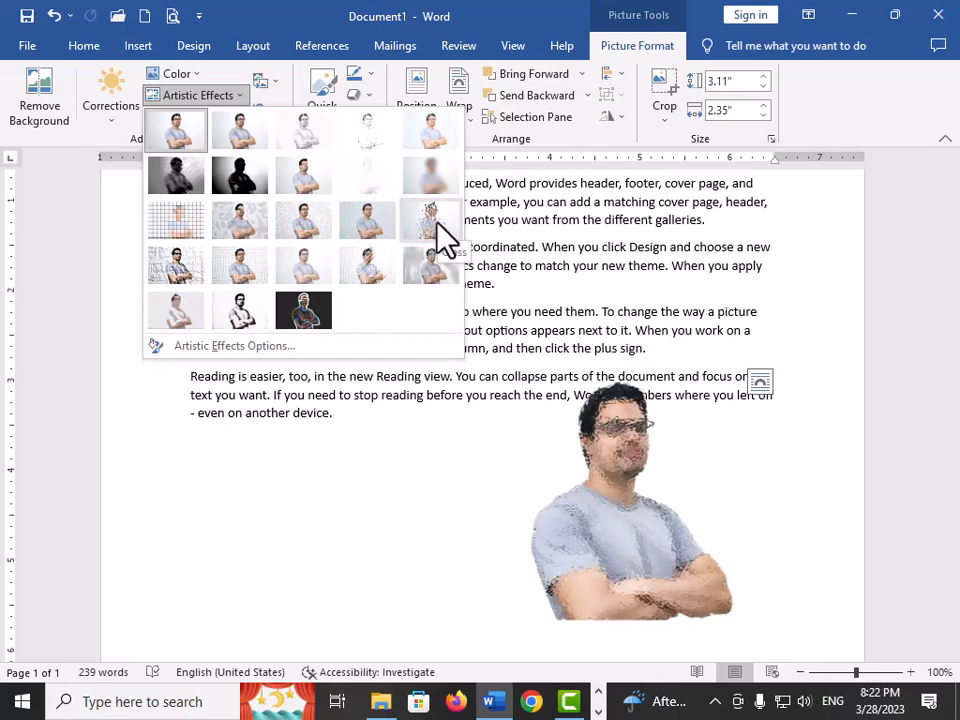
{"action": "left_click", "coordinate": [334, 467]}
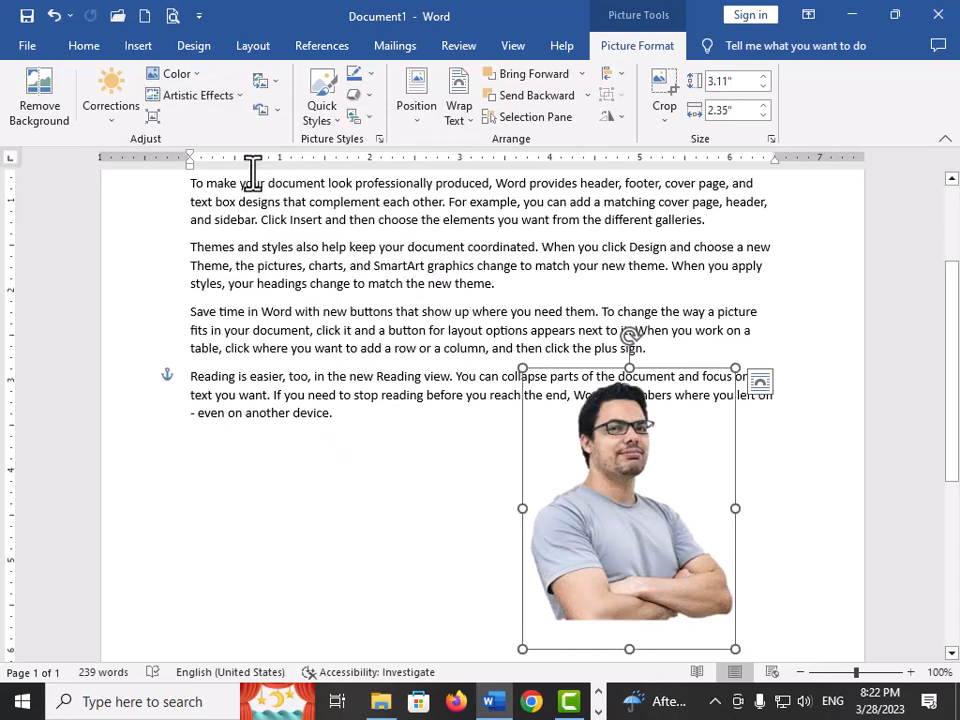
{"action": "left_click", "coordinate": [240, 97]}
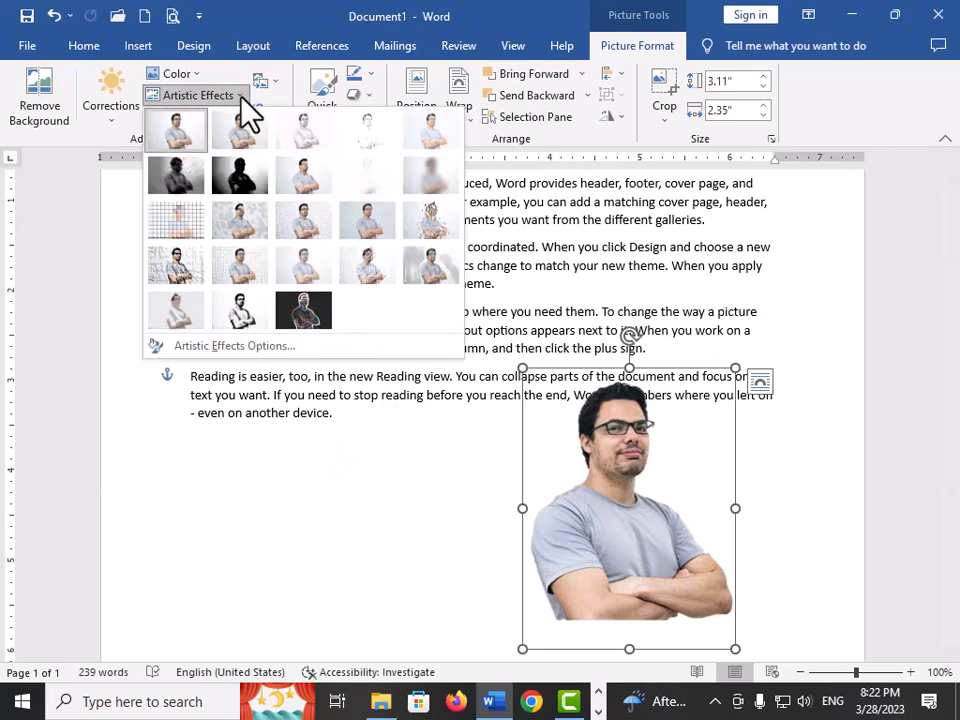
{"action": "left_click", "coordinate": [195, 232]}
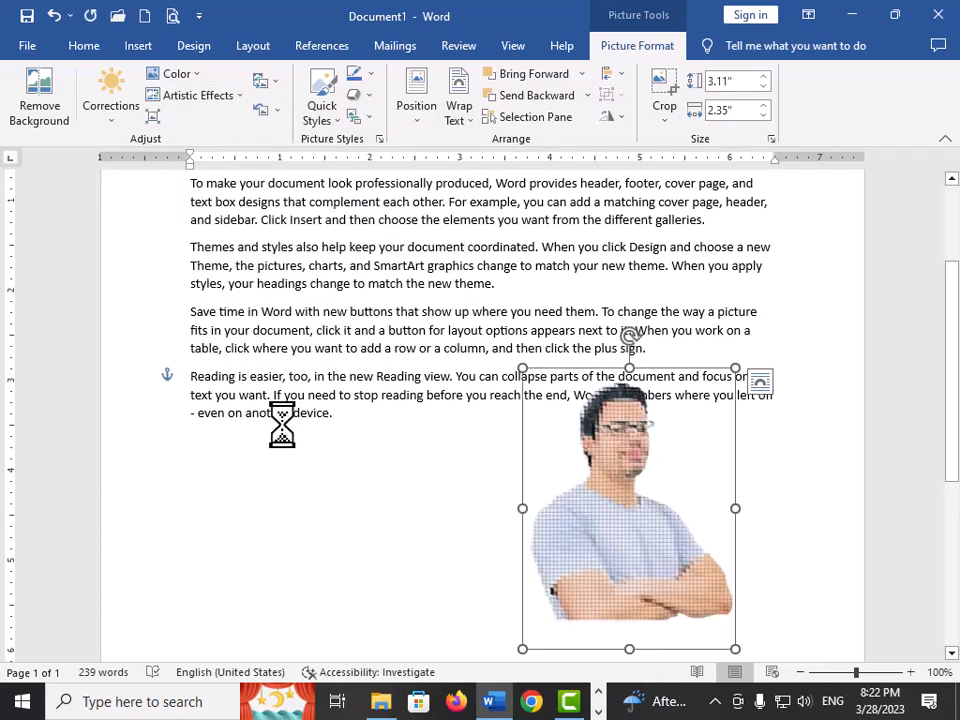
{"action": "left_click", "coordinate": [52, 15]}
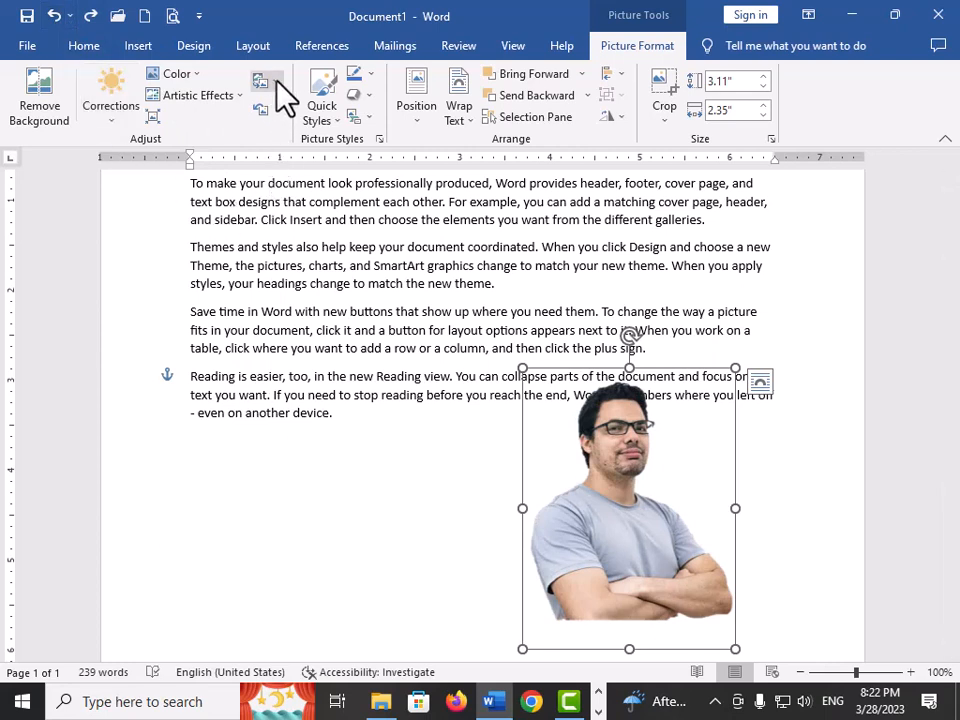
- Try Reset Picture to discard the picture's formatting changes, and undo the reset
{"action": "left_click", "coordinate": [277, 111]}
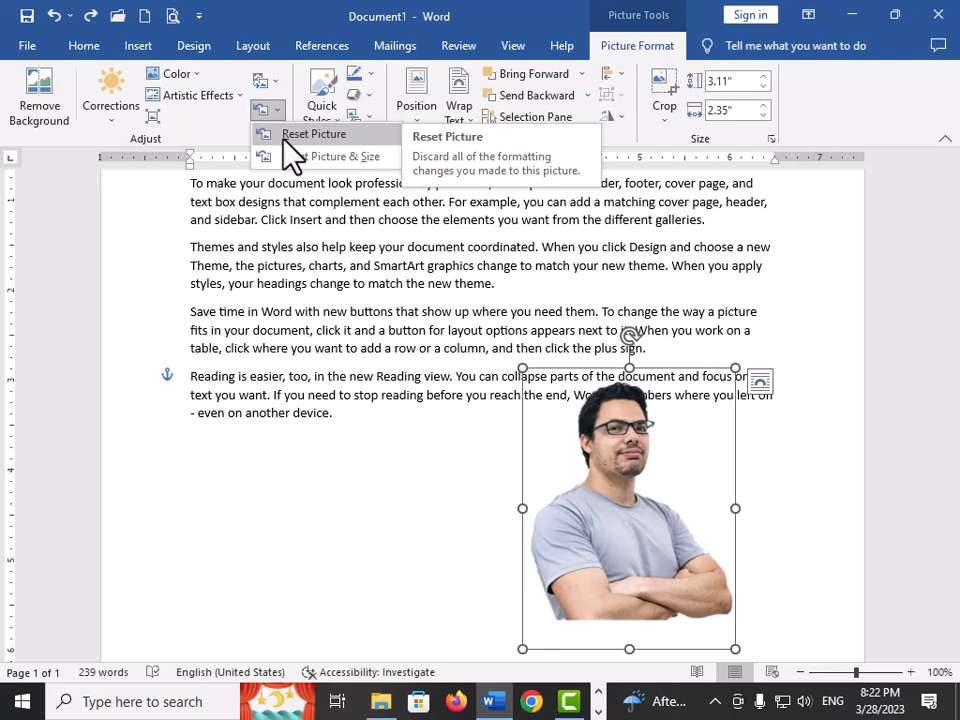
{"action": "left_click", "coordinate": [283, 137]}
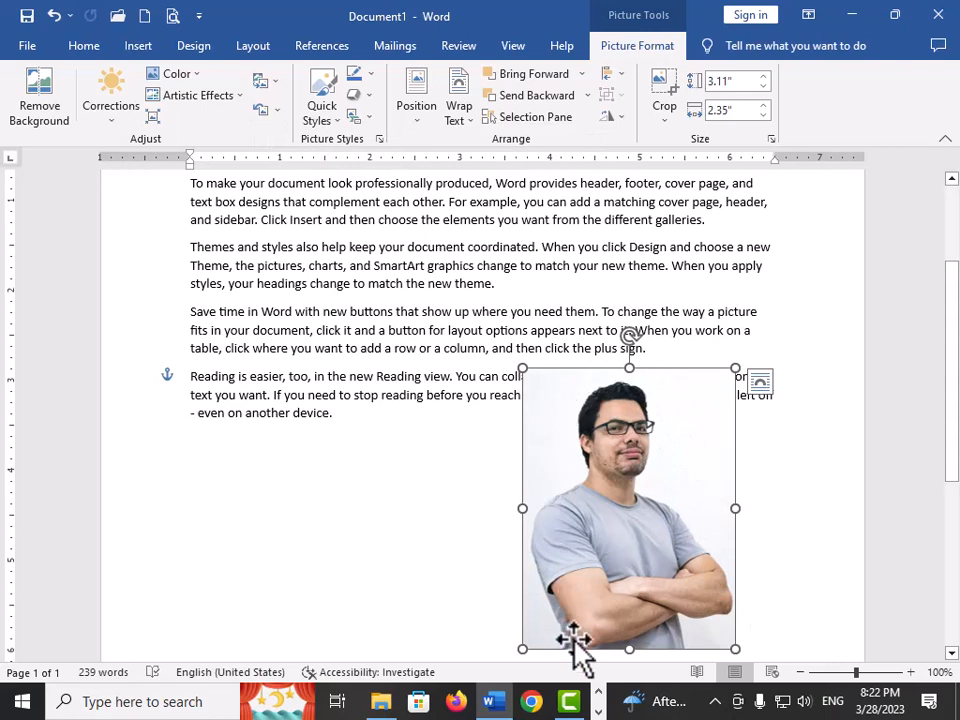
{"action": "left_click", "coordinate": [55, 17]}
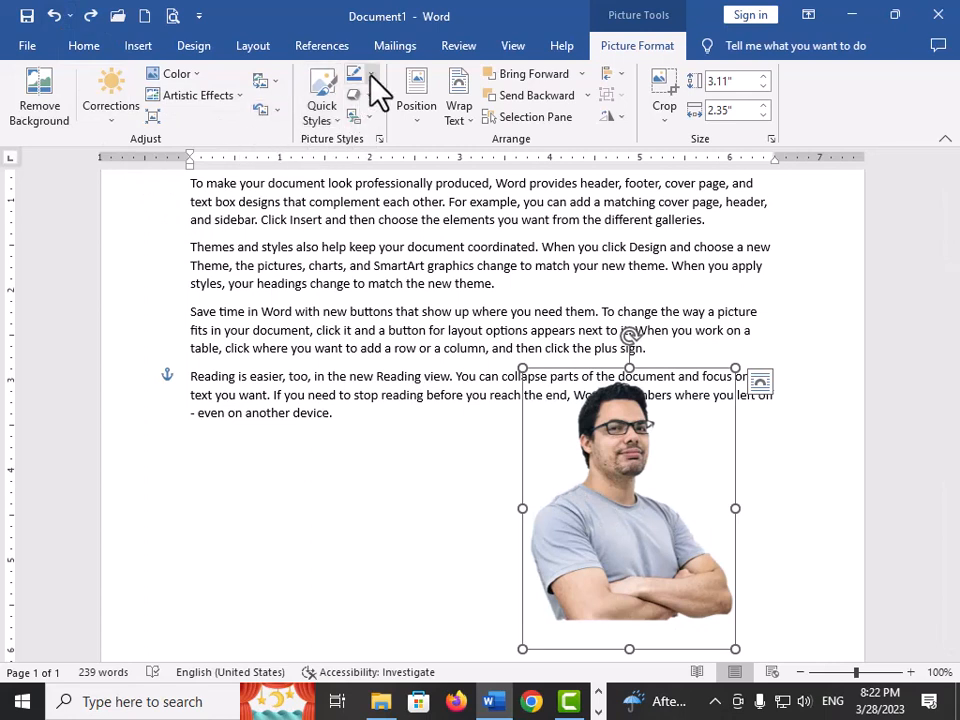
- Apply a black-framed quick style with a shadow to the picture and change its outline color to the standard purple
{"action": "left_click", "coordinate": [330, 112]}
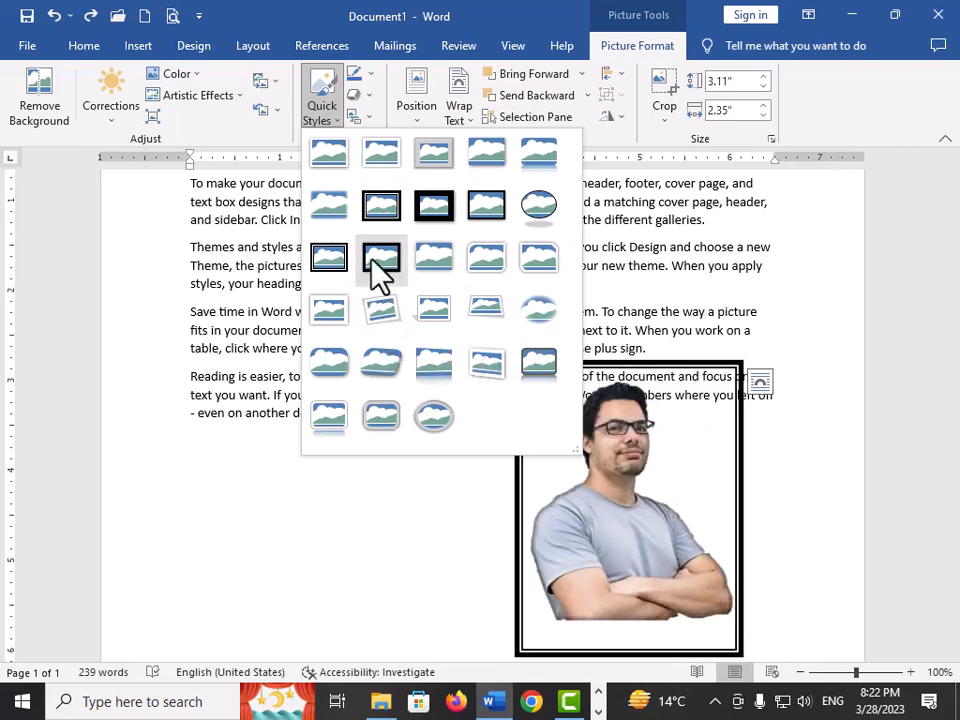
{"action": "left_click", "coordinate": [497, 225]}
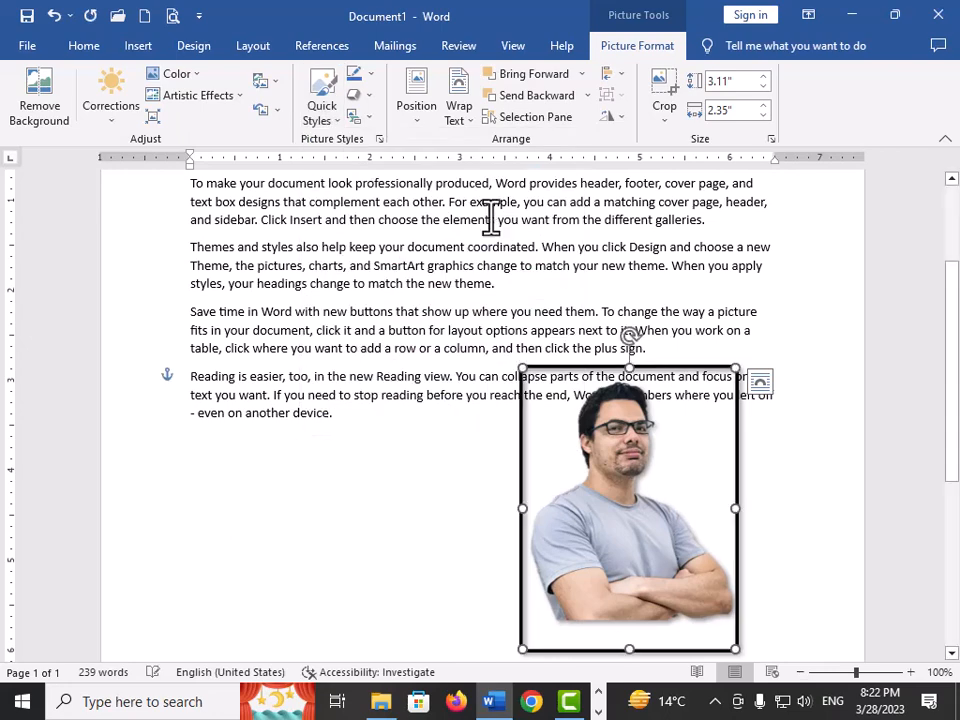
{"action": "left_click", "coordinate": [371, 75]}
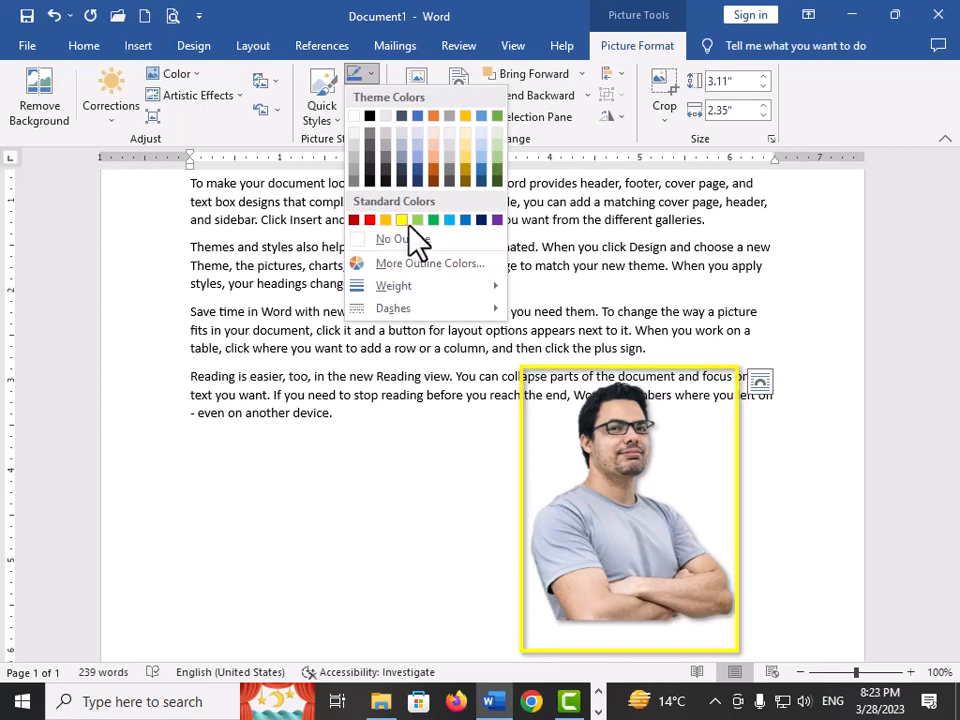
{"action": "left_click", "coordinate": [497, 220]}
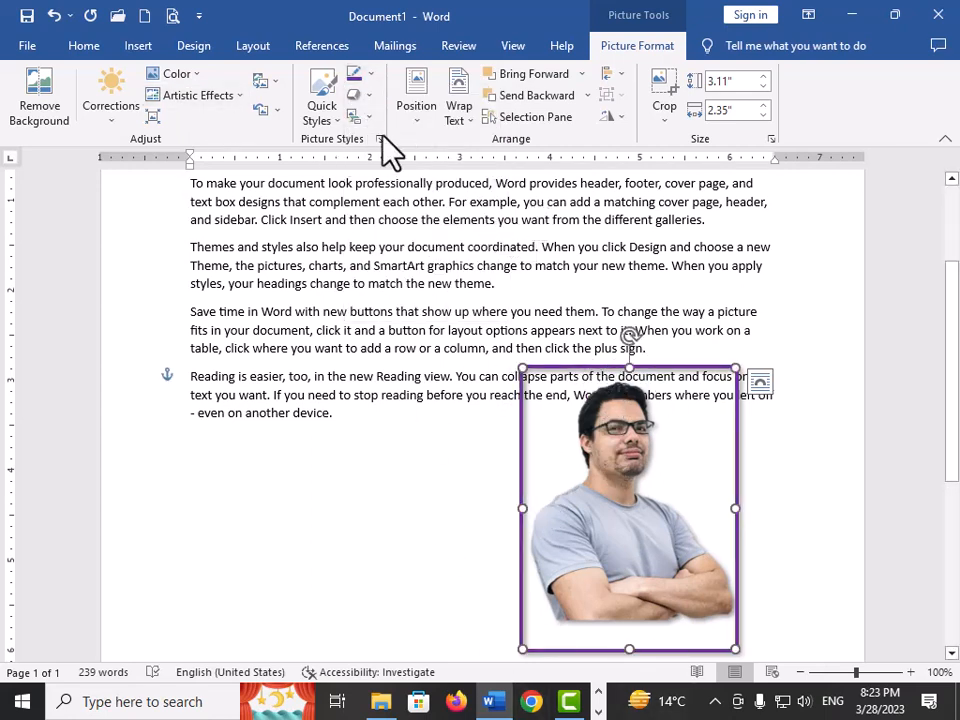
- Preview outline weights up to 6 pt on the picture and look through the dash styles without applying any
{"action": "left_click", "coordinate": [366, 95]}
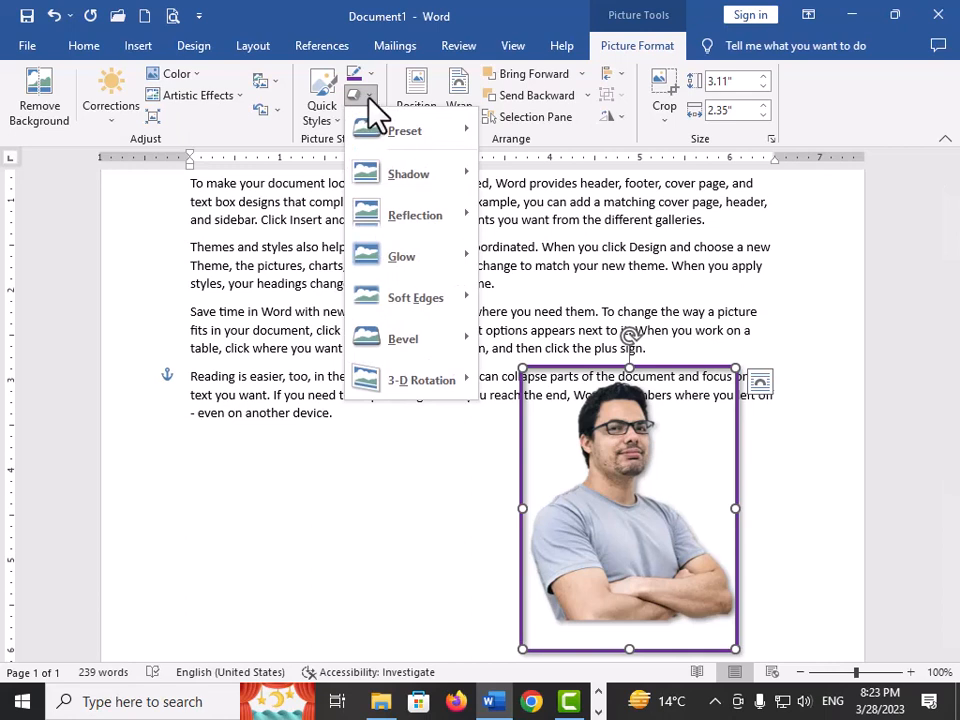
{"action": "left_click", "coordinate": [370, 75]}
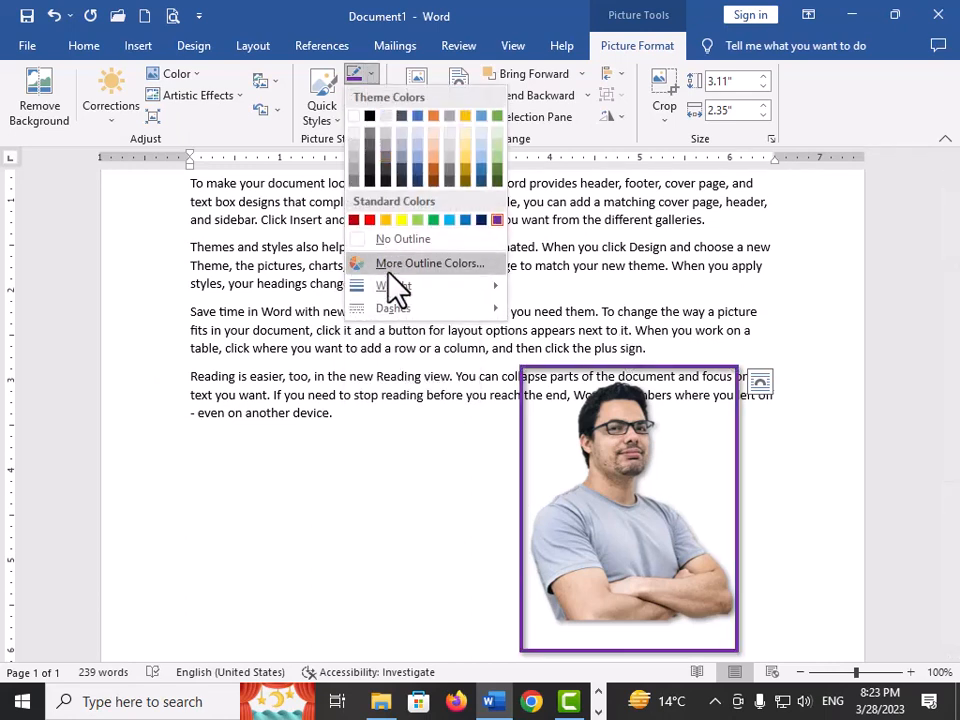
{"action": "mouse_move", "coordinate": [388, 286]}
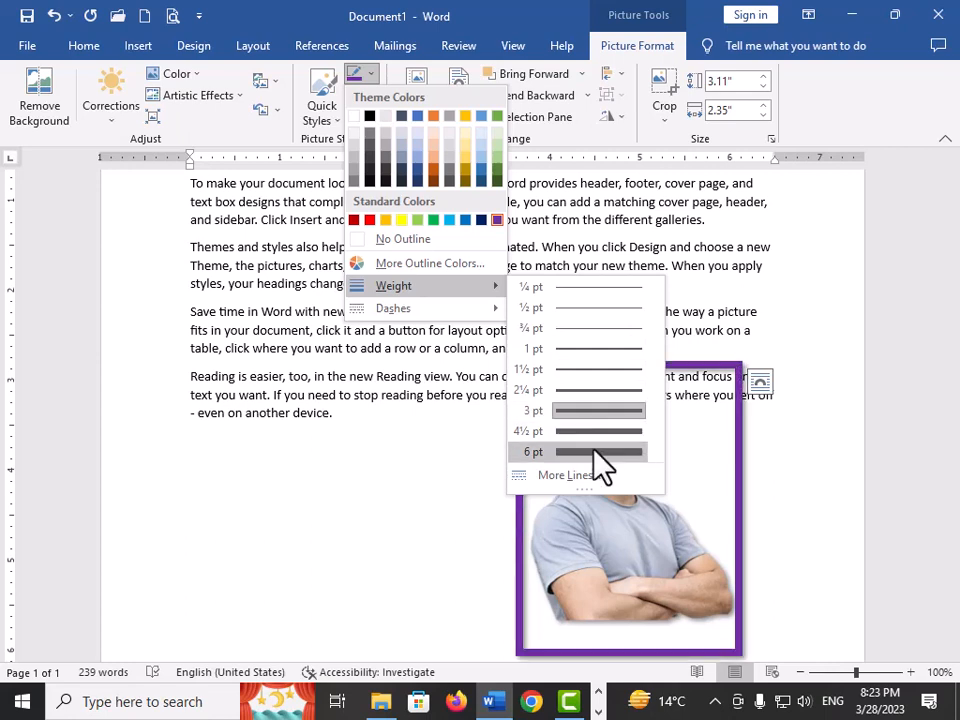
{"action": "mouse_move", "coordinate": [494, 318]}
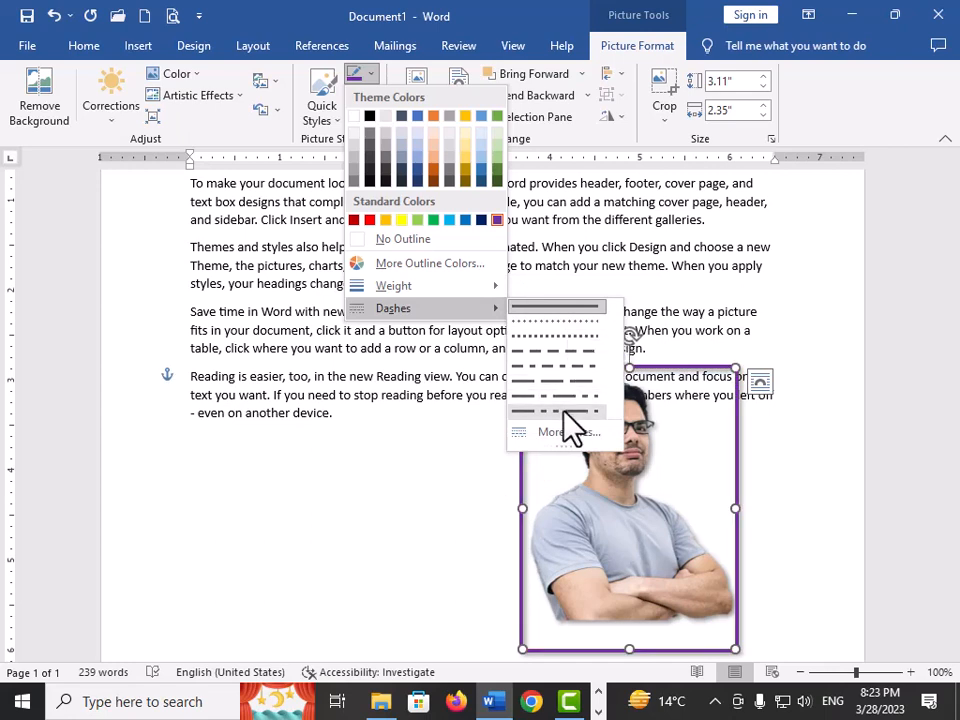
{"action": "left_click", "coordinate": [368, 74]}
- Browse the preset, shadow and reflection effects and the SmartArt picture layouts without applying any to the picture
{"action": "left_click", "coordinate": [362, 96]}
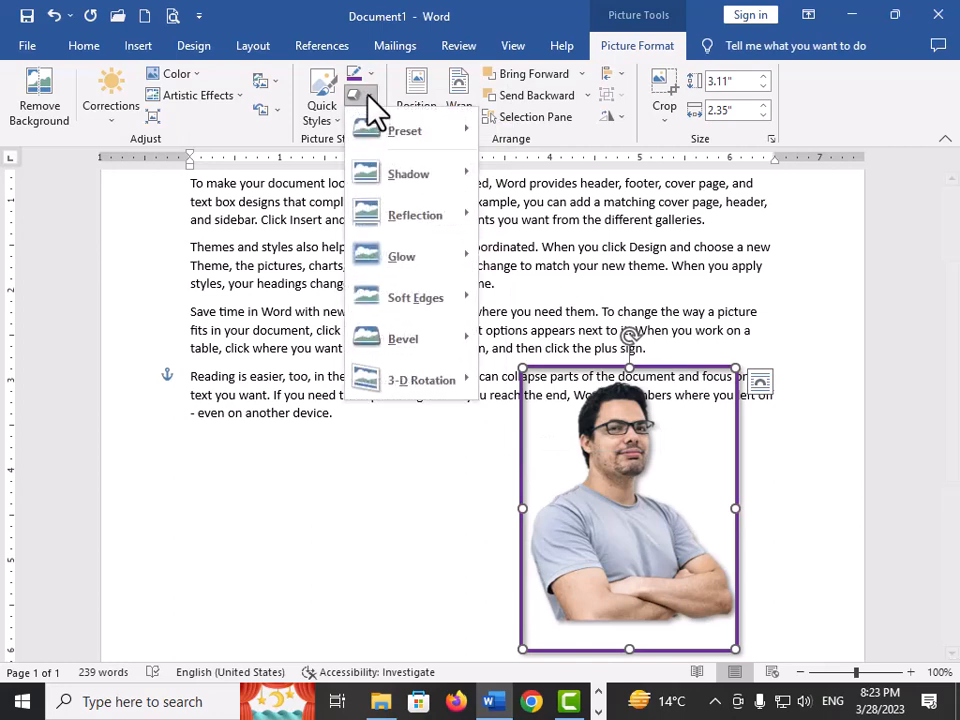
{"action": "mouse_move", "coordinate": [386, 136]}
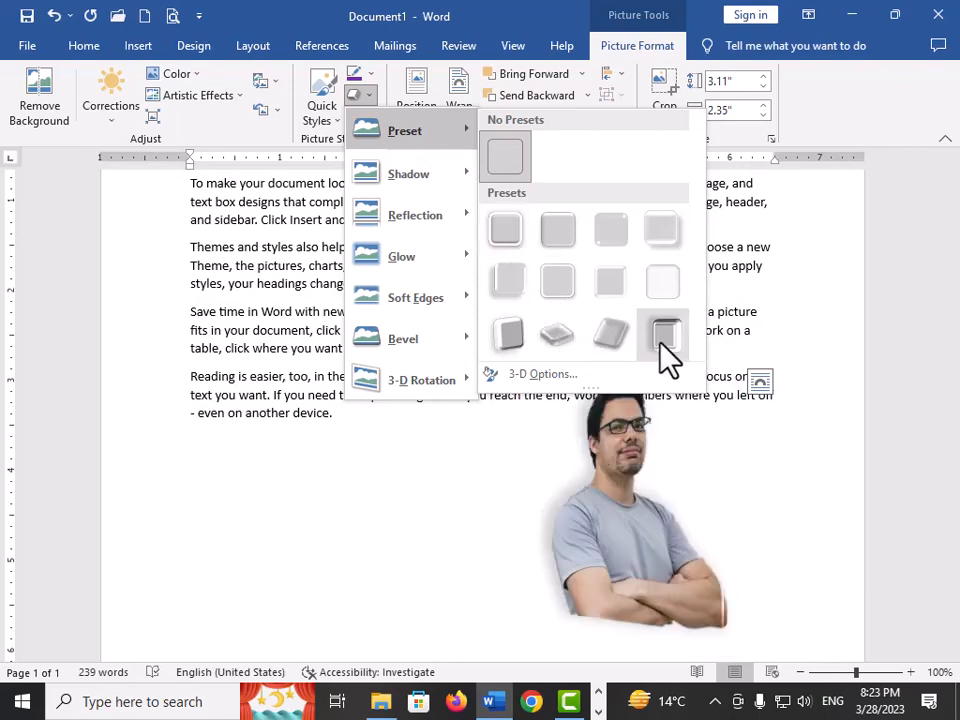
{"action": "mouse_move", "coordinate": [440, 180]}
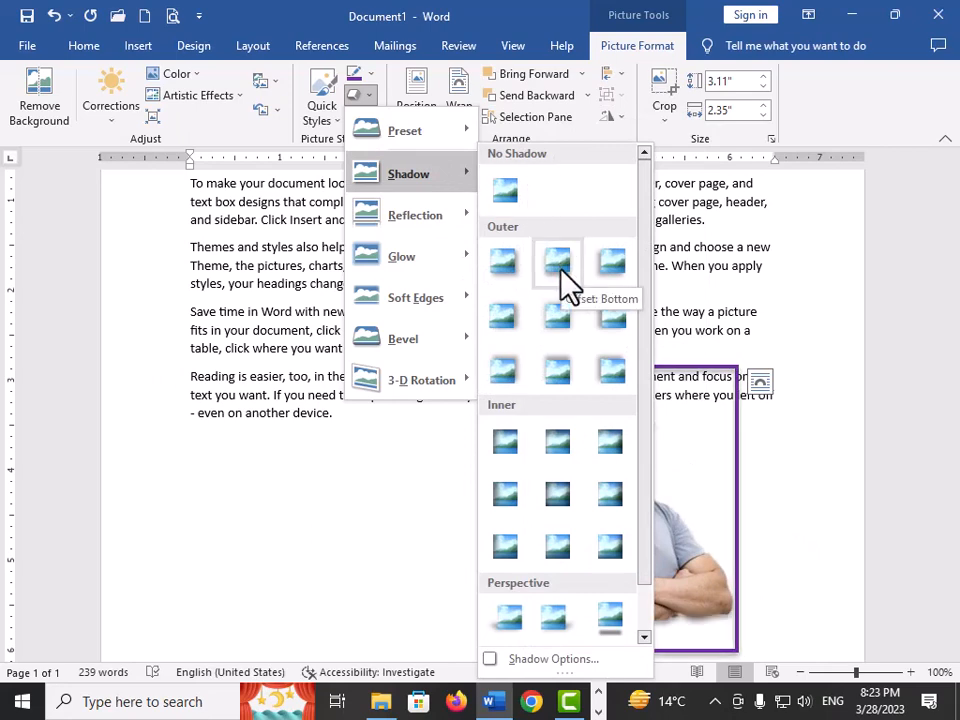
{"action": "mouse_move", "coordinate": [437, 212]}
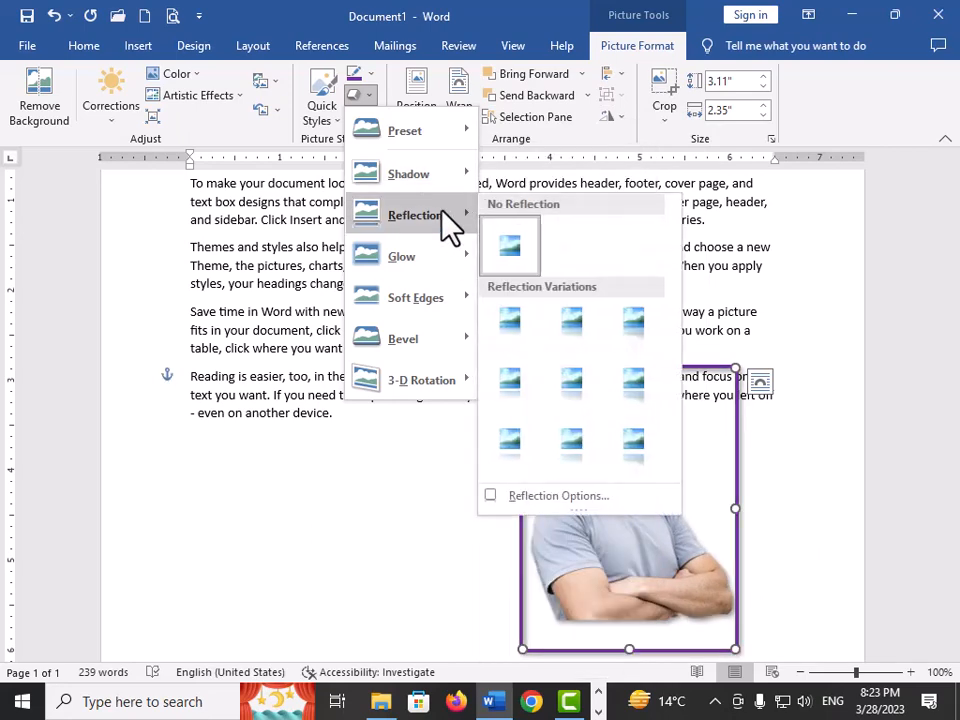
{"action": "left_click", "coordinate": [803, 450]}
{"action": "scroll", "coordinate": [803, 450], "scroll_direction": "down", "scroll_amount": 3}
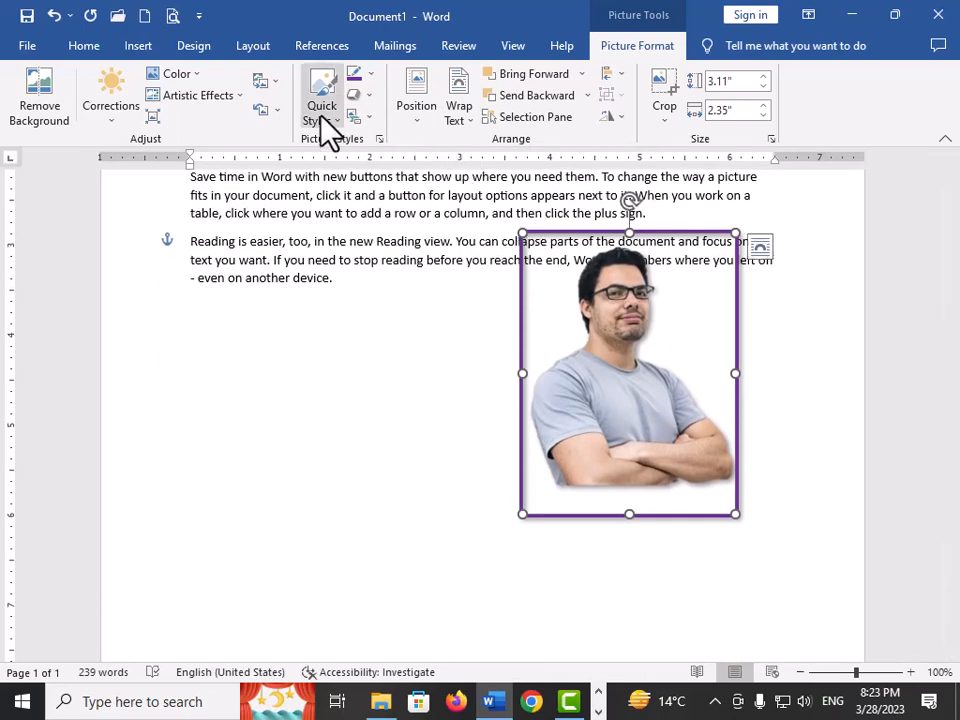
{"action": "left_click", "coordinate": [365, 97]}
{"action": "mouse_move", "coordinate": [395, 232]}
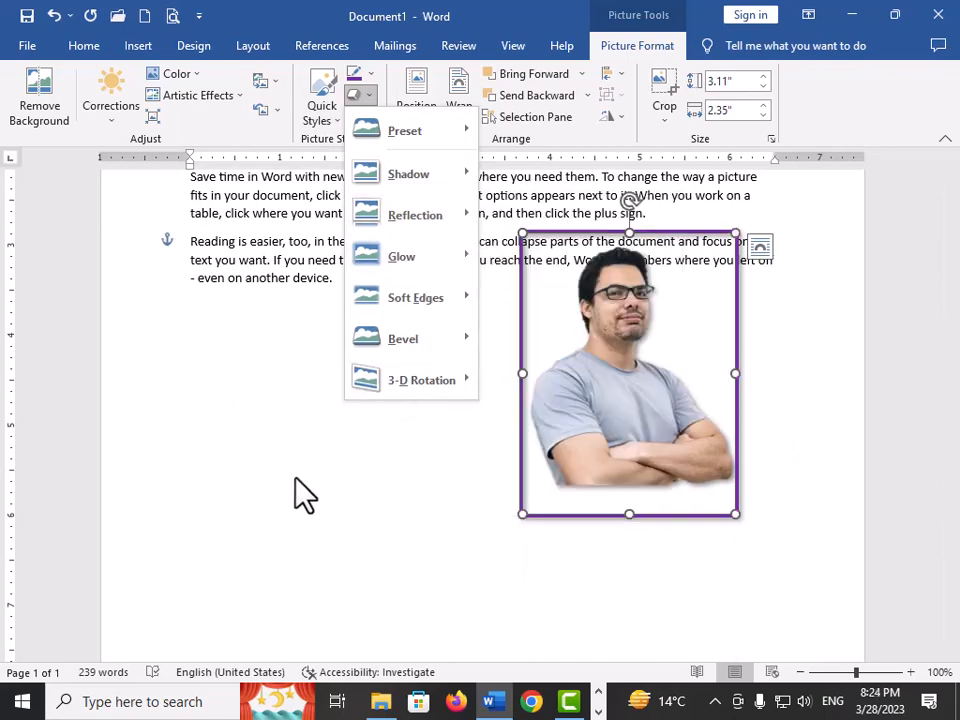
{"action": "left_click", "coordinate": [294, 478]}
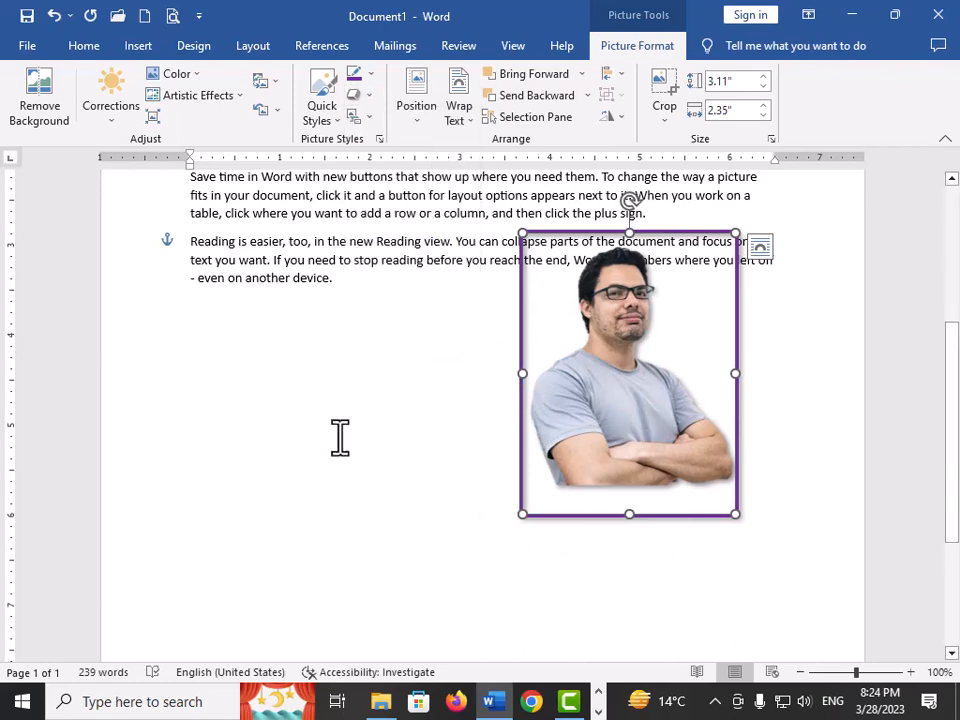
{"action": "left_click", "coordinate": [371, 116]}
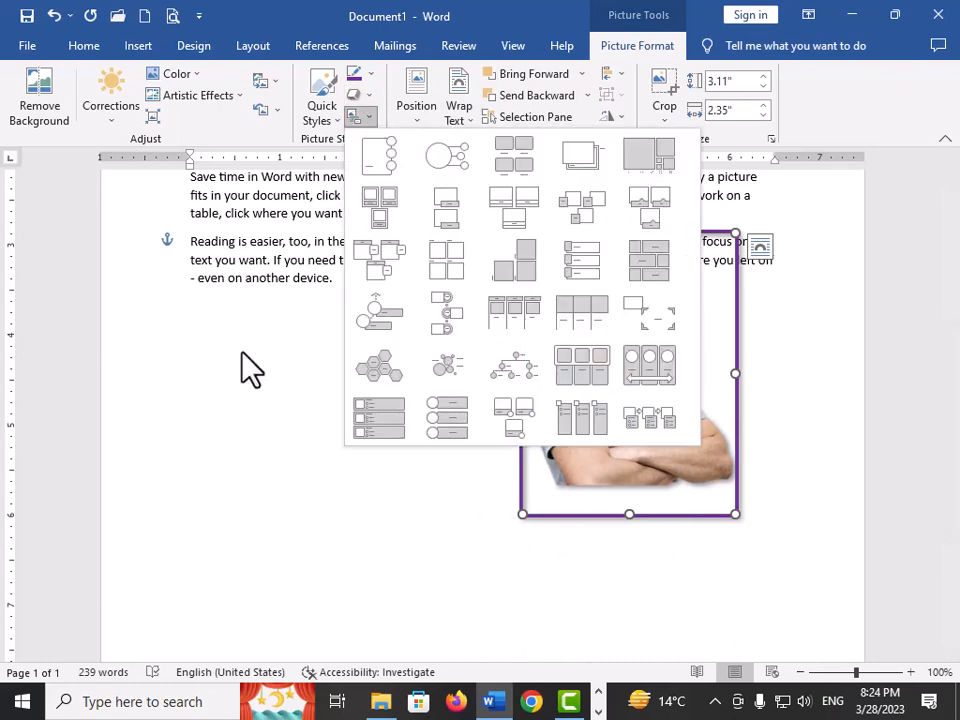
{"action": "left_click", "coordinate": [228, 420]}
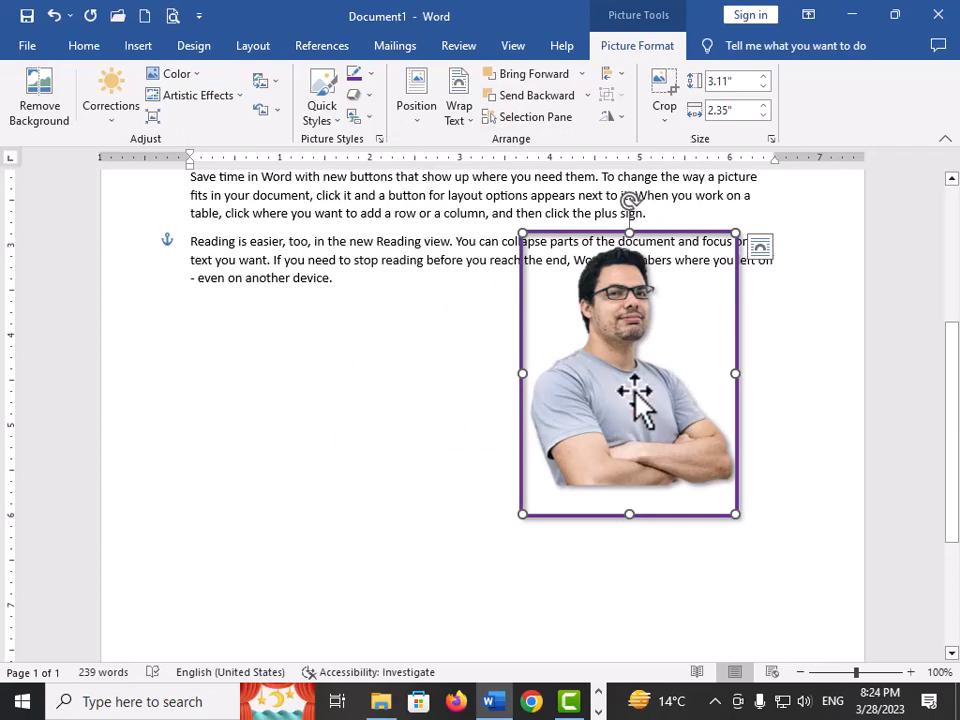
- Move the picture to the middle over the last two paragraphs, and preview its position and text wrapping options without applying any
{"action": "left_click_drag", "start_coordinate": [634, 392], "coordinate": [454, 336]}
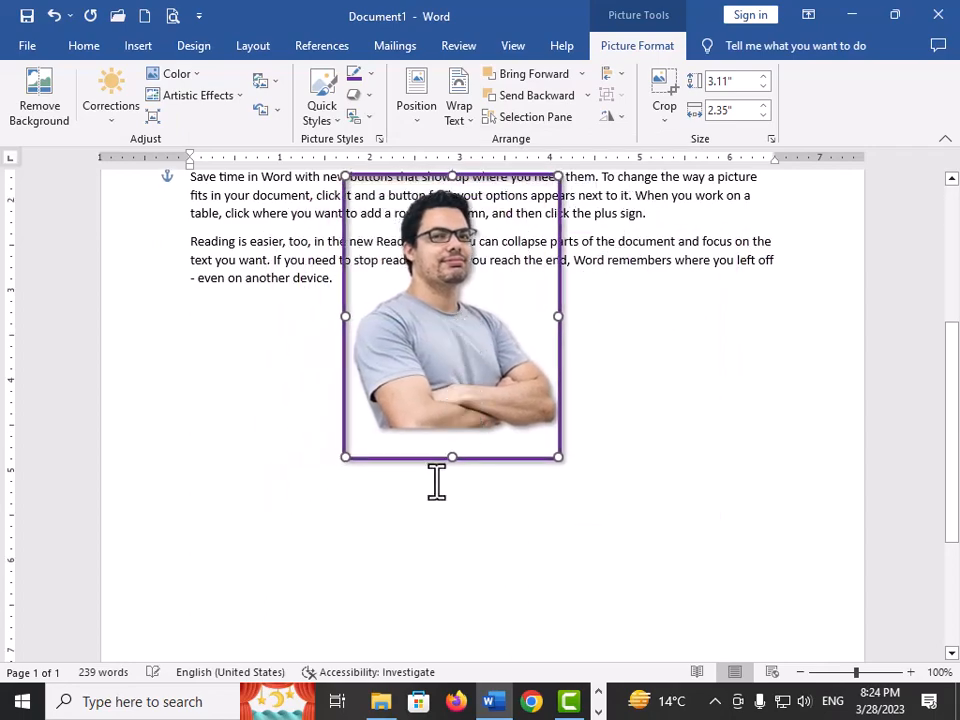
{"action": "scroll", "coordinate": [437, 485], "scroll_direction": "up", "scroll_amount": 5}
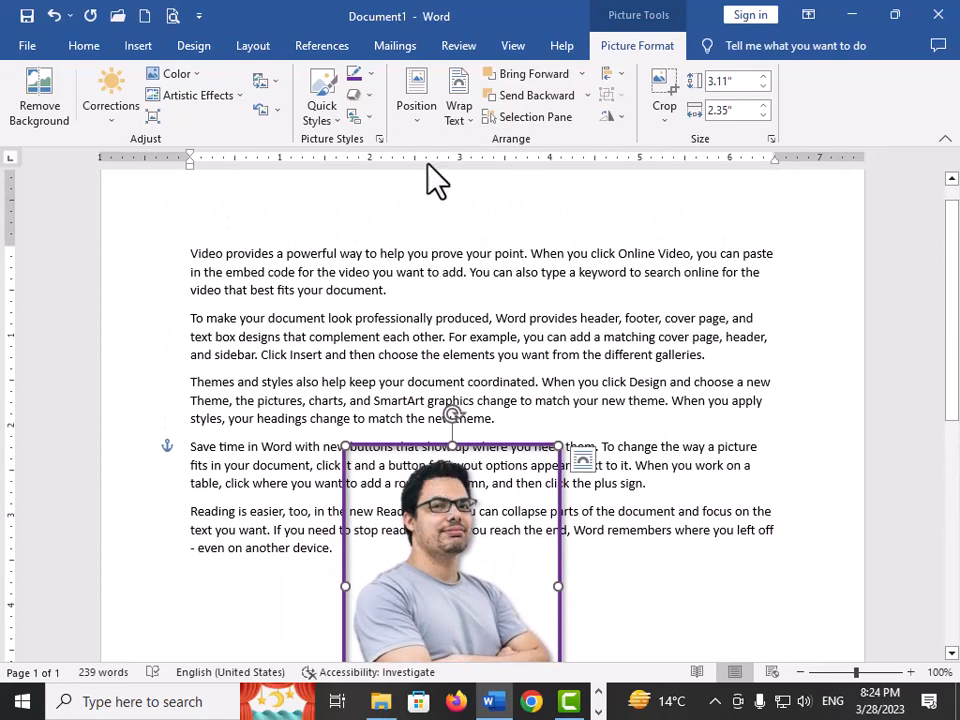
{"action": "left_click", "coordinate": [420, 118]}
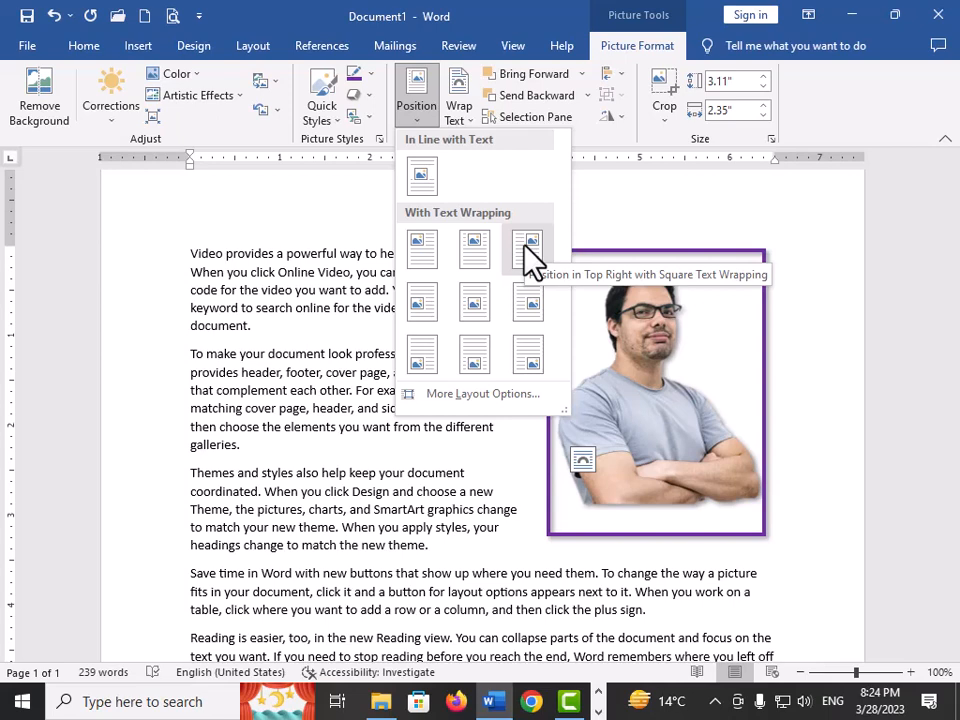
{"action": "key", "text": "Escape"}
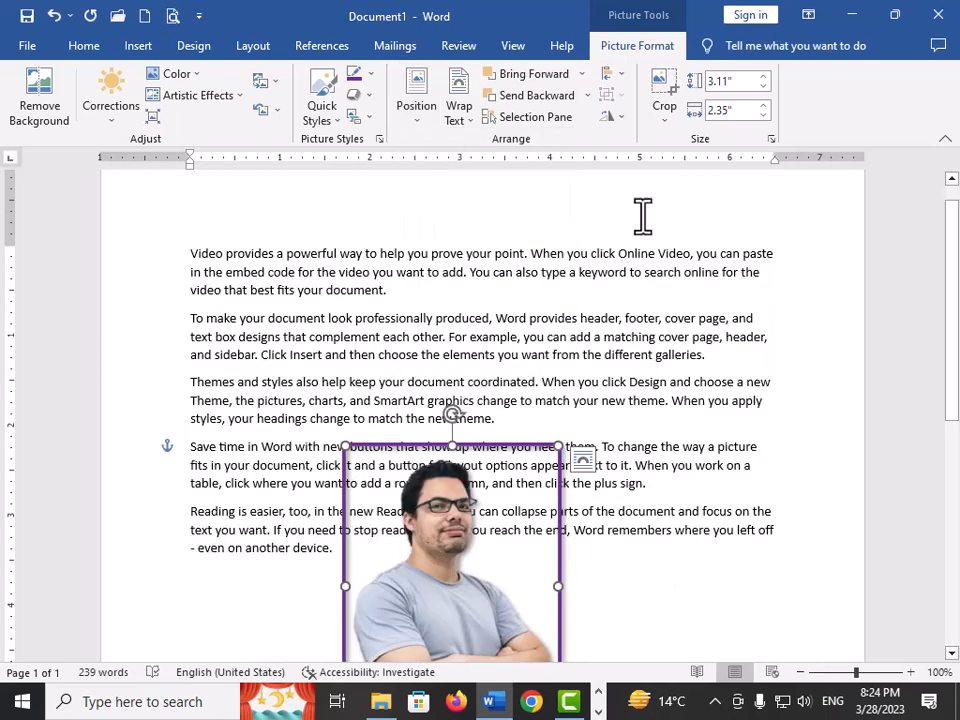
{"action": "left_click", "coordinate": [464, 114]}
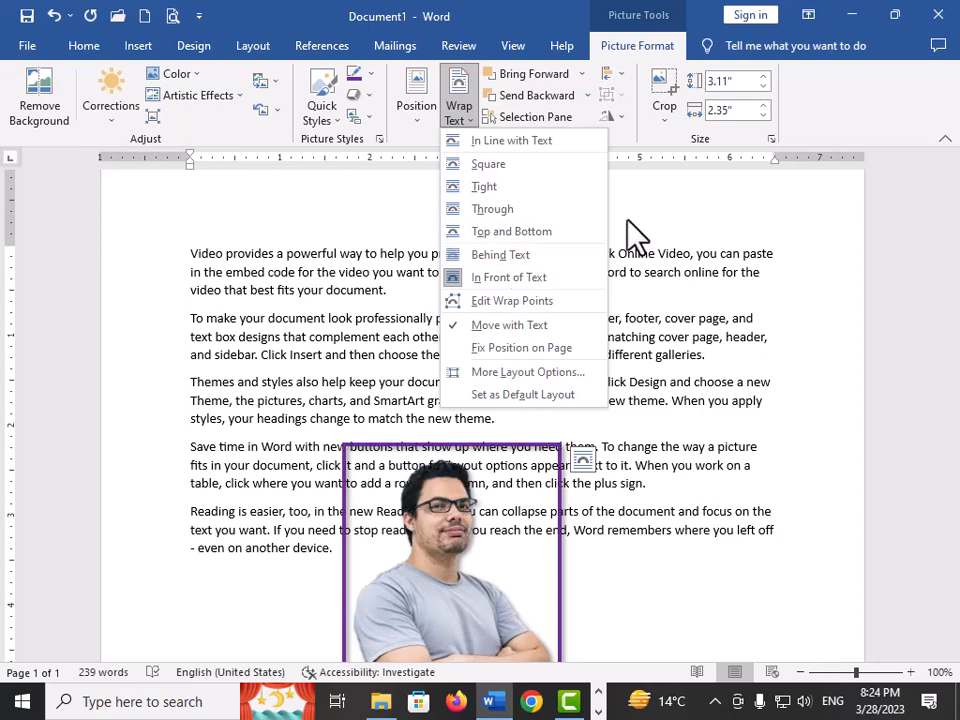
{"action": "left_click", "coordinate": [656, 210]}
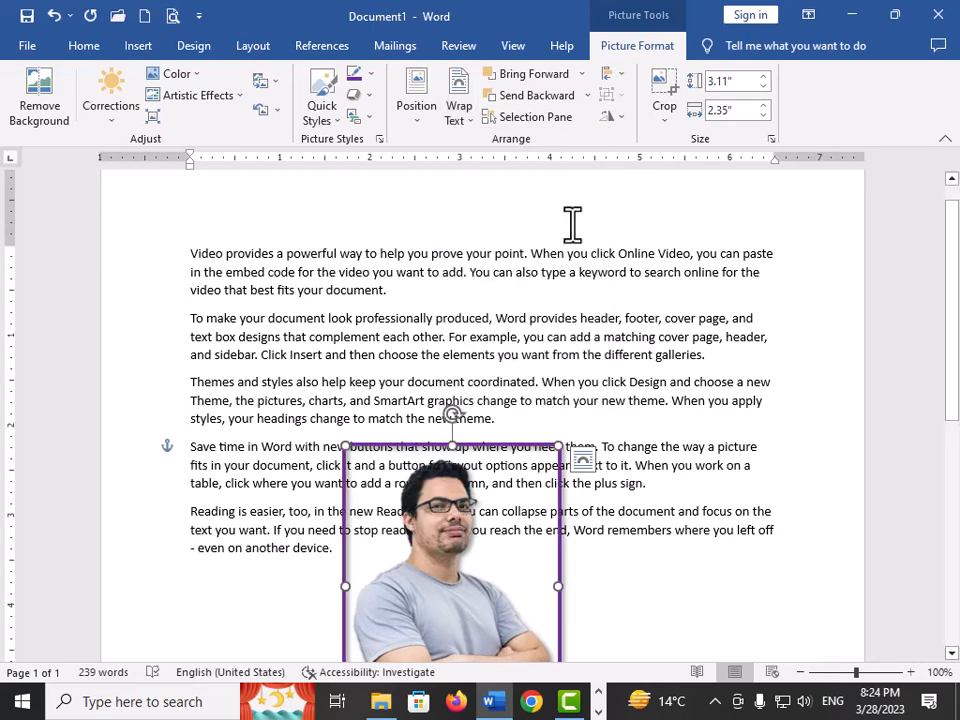
- Move the picture slightly down and to the left so its upper edge meets the last paragraph
{"action": "scroll", "coordinate": [514, 489], "scroll_direction": "down", "scroll_amount": 3}
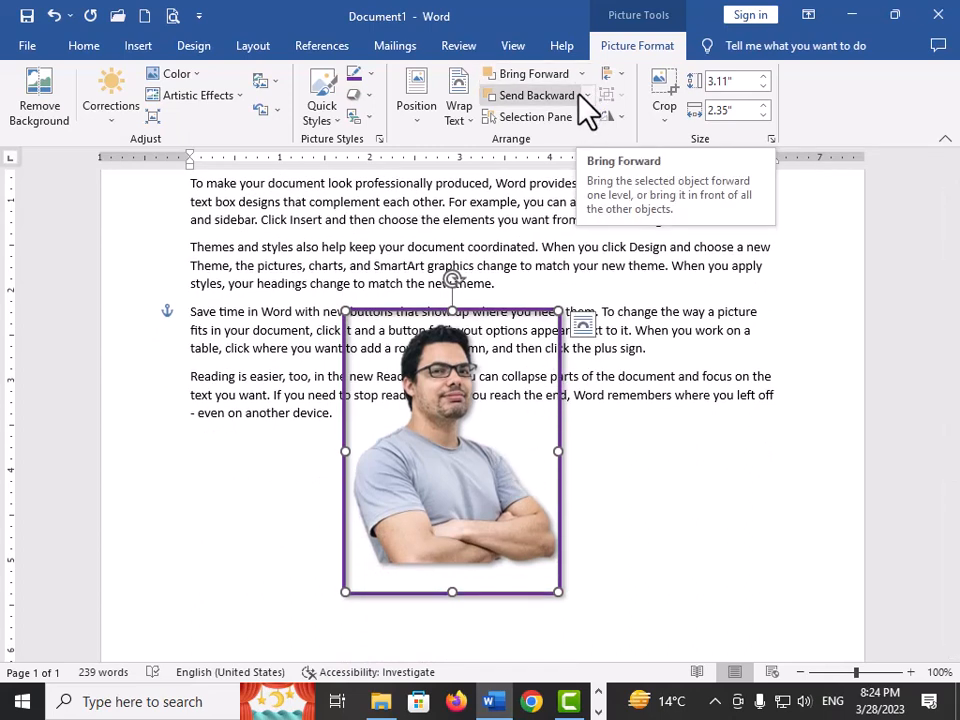
{"action": "left_click_drag", "start_coordinate": [464, 499], "coordinate": [437, 550]}
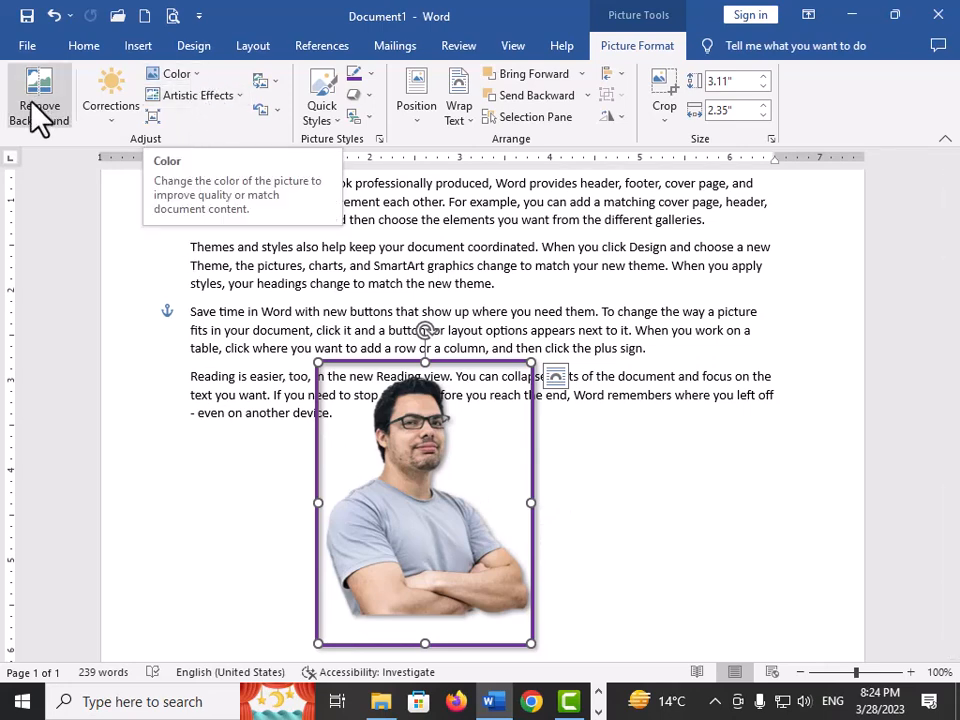
- Insert the picture Horse_Big_Image_ from the Images folder on this device into the document
{"action": "left_click", "coordinate": [138, 45]}
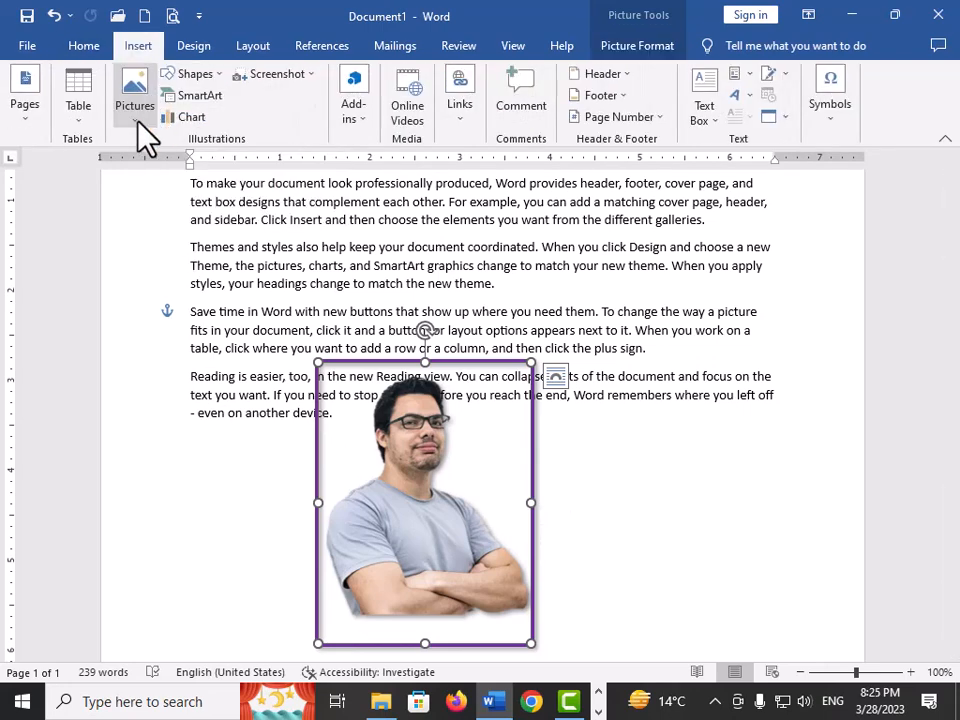
{"action": "left_click", "coordinate": [140, 124]}
{"action": "left_click", "coordinate": [152, 168]}
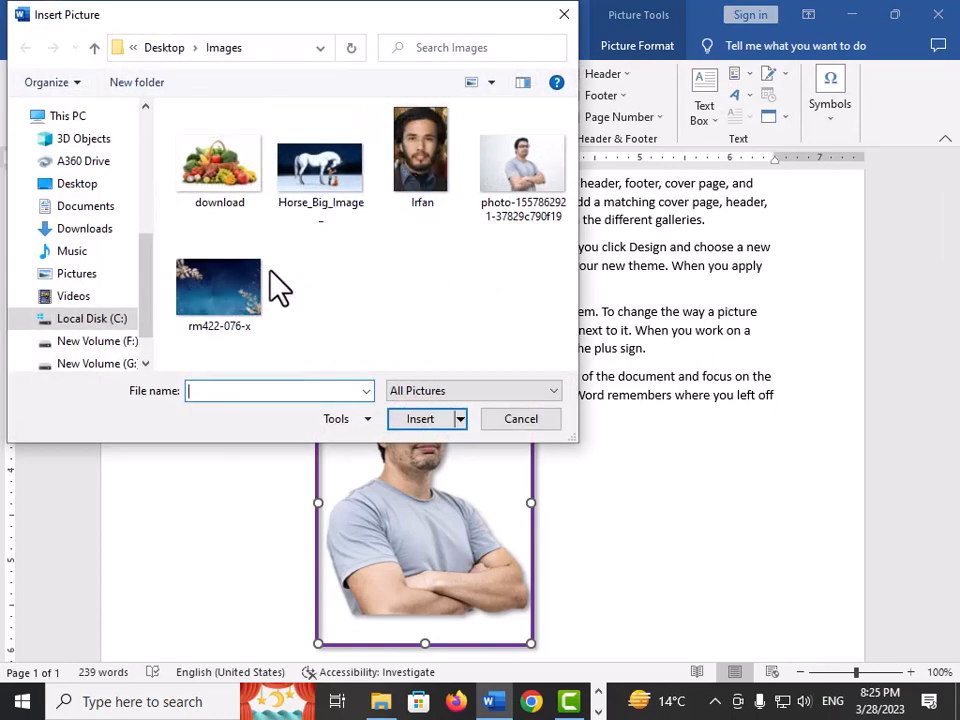
{"action": "left_click", "coordinate": [342, 215]}
{"action": "left_click", "coordinate": [422, 419]}
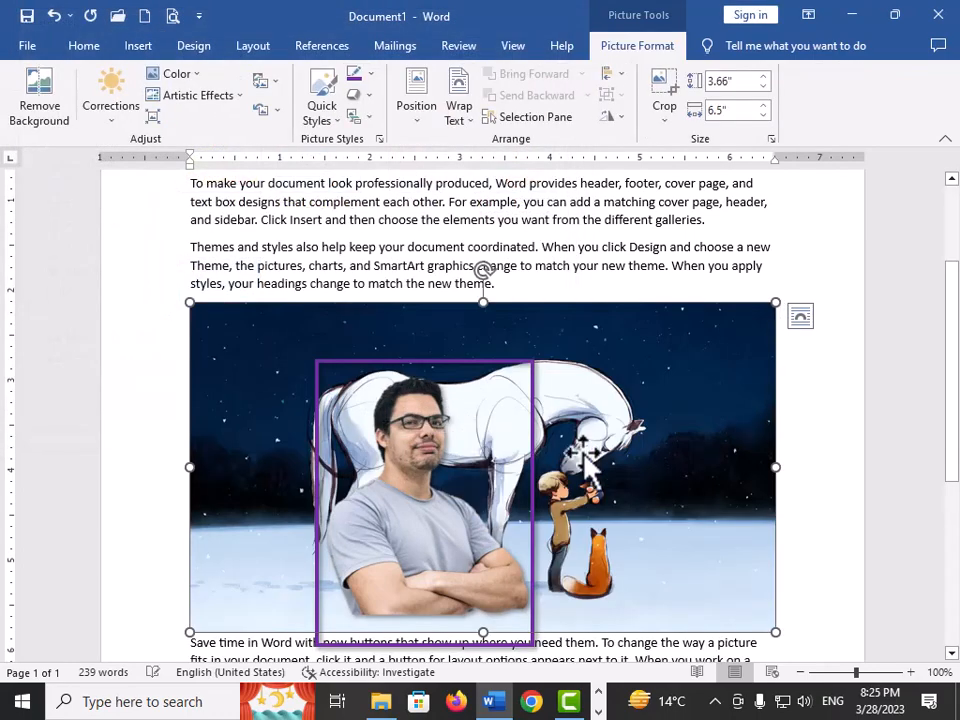
- Move the man's picture over the lower-right corner of the horse picture and send it to the back
{"action": "scroll", "coordinate": [615, 461], "scroll_direction": "down", "scroll_amount": 2}
{"action": "left_click_drag", "start_coordinate": [458, 490], "coordinate": [752, 582]}
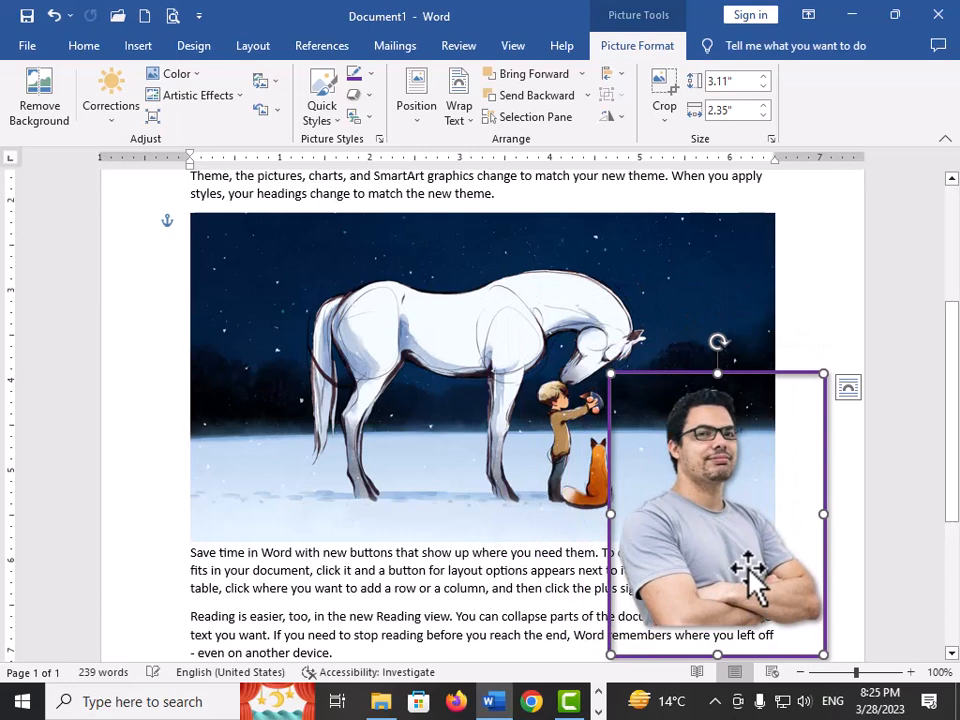
{"action": "left_click", "coordinate": [586, 96]}
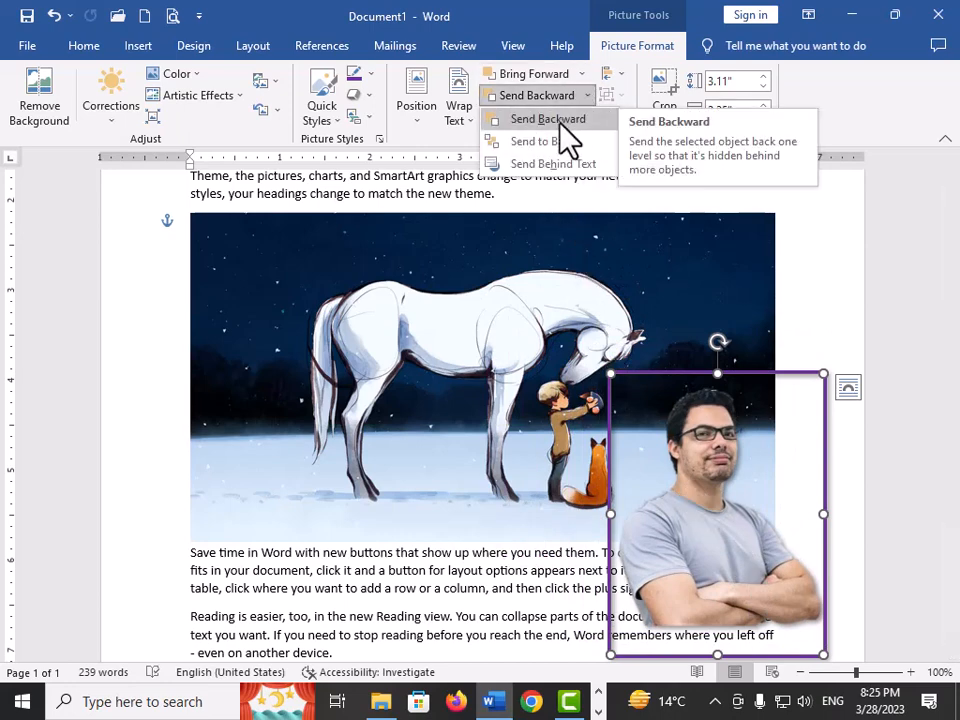
{"action": "left_click", "coordinate": [551, 143]}
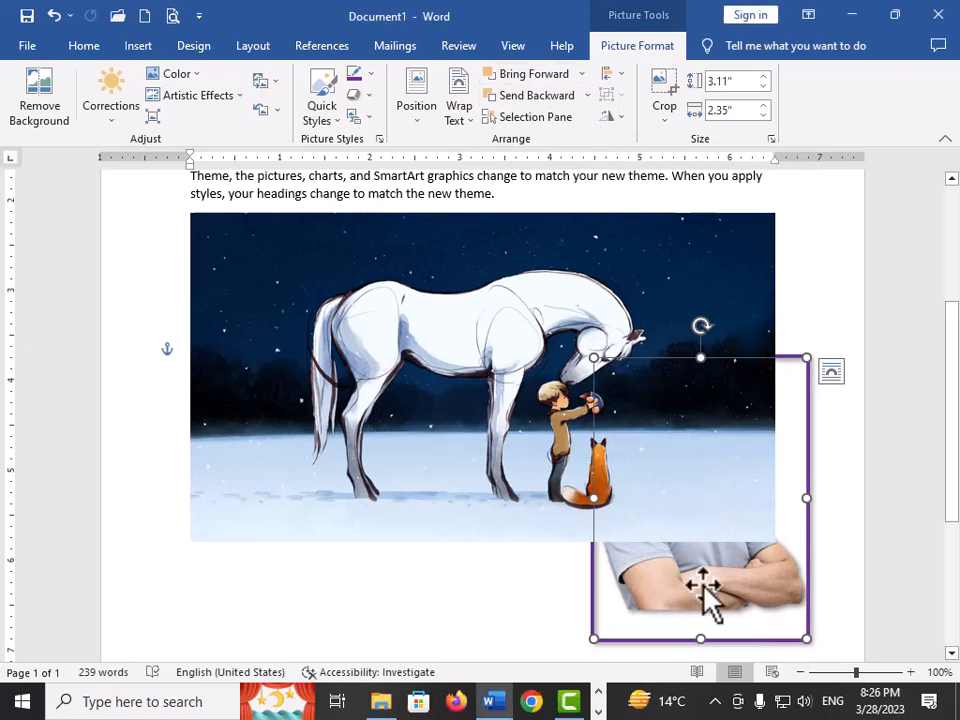
- Bring the man's picture to the front of the horse picture, and send it to the back again
{"action": "left_click", "coordinate": [584, 76]}
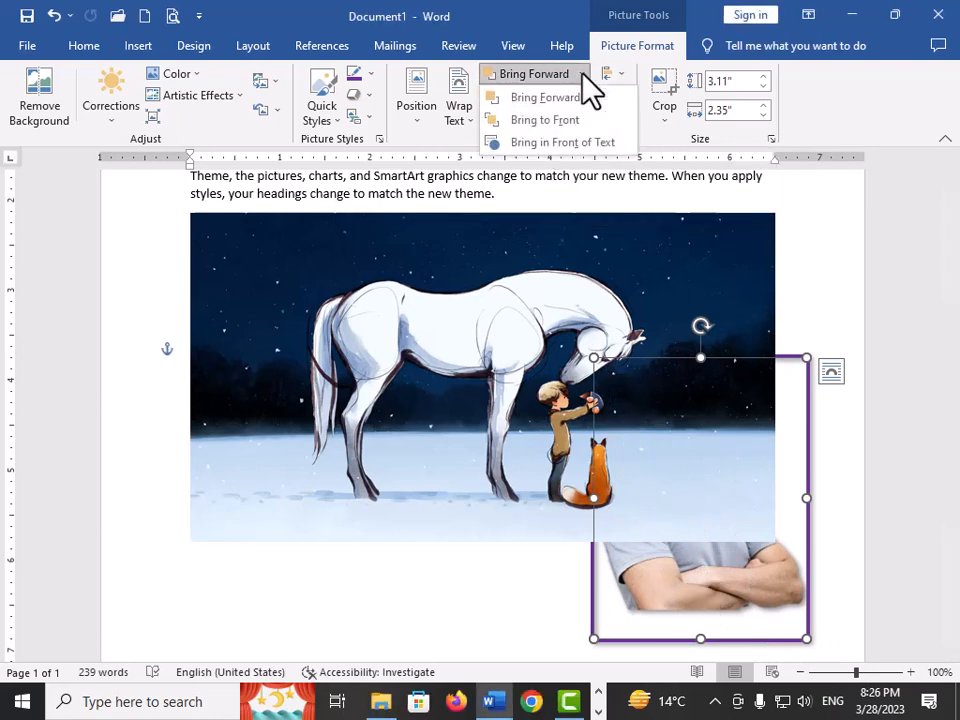
{"action": "left_click", "coordinate": [552, 118]}
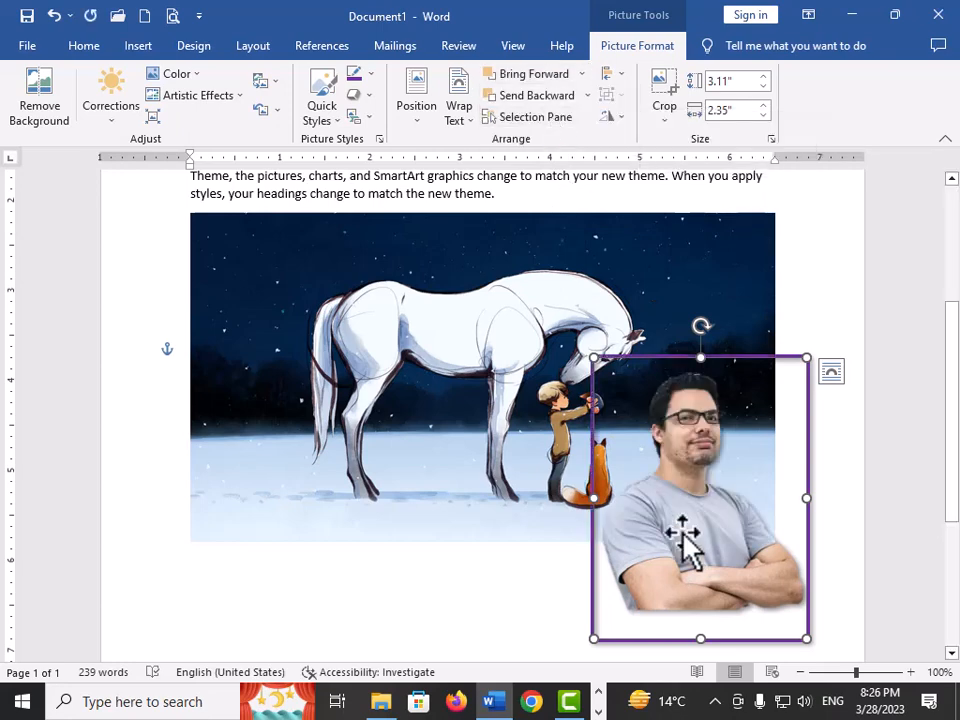
{"action": "left_click", "coordinate": [588, 96]}
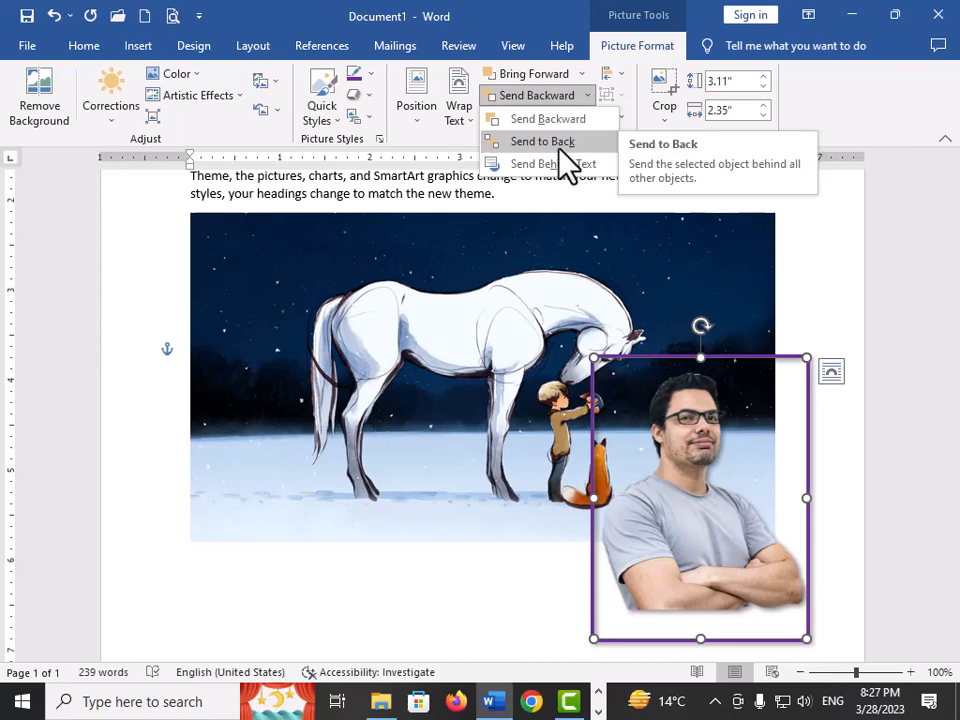
{"action": "left_click", "coordinate": [561, 145]}
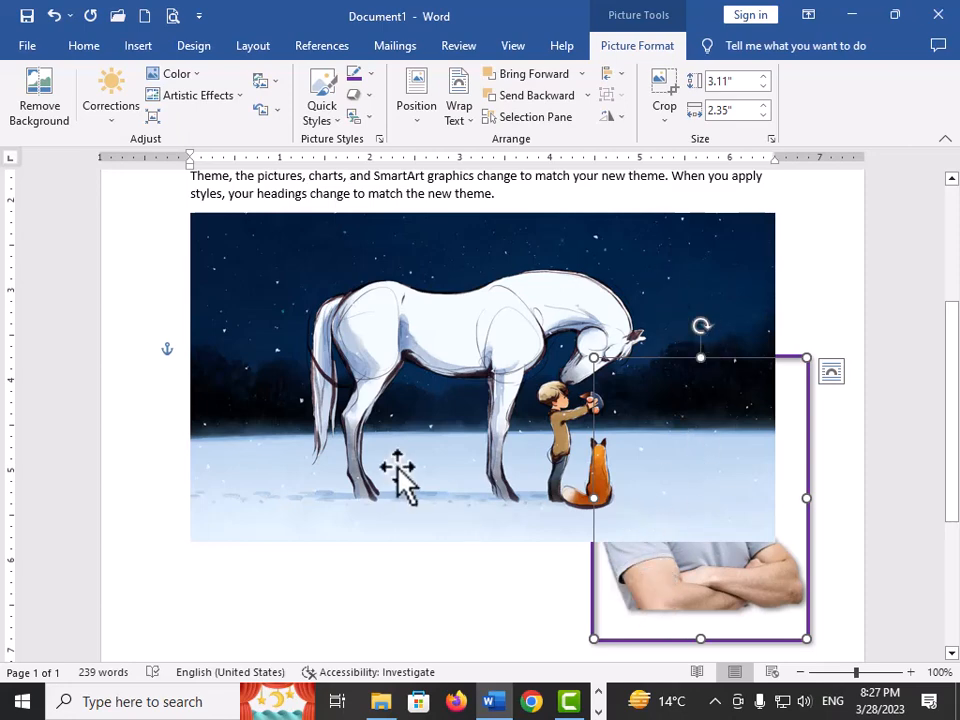
- Crop the horse picture on its left and right sides to a width of about 4.05", keeping the horse, boy and fox
{"action": "left_click", "coordinate": [435, 450]}
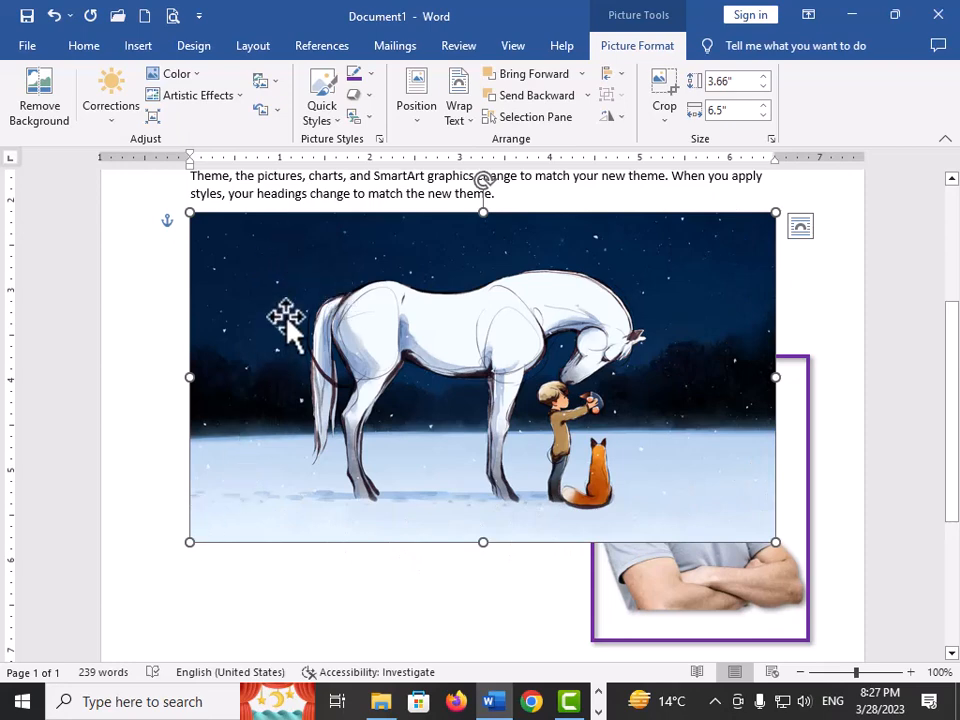
{"action": "left_click", "coordinate": [665, 110]}
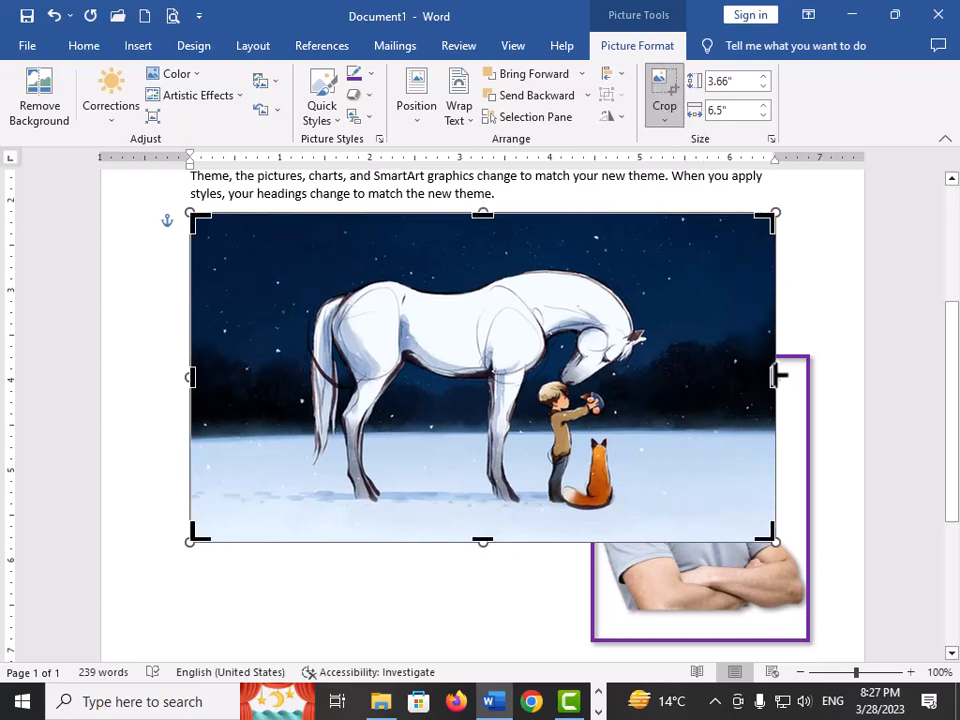
{"action": "left_click_drag", "start_coordinate": [779, 375], "coordinate": [660, 375]}
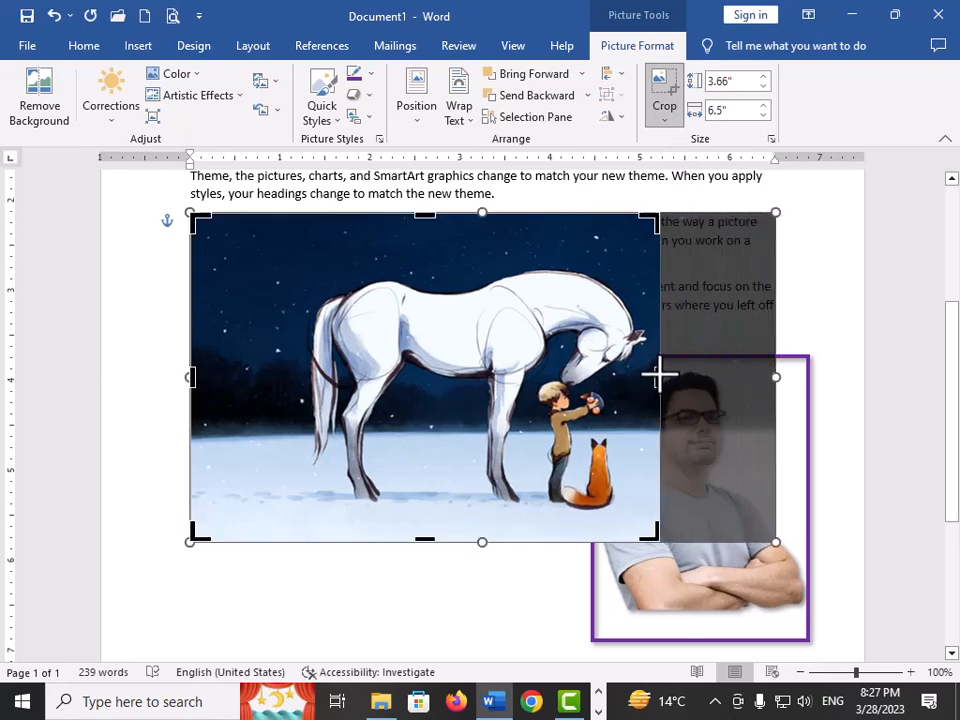
{"action": "left_click_drag", "start_coordinate": [190, 390], "coordinate": [290, 389]}
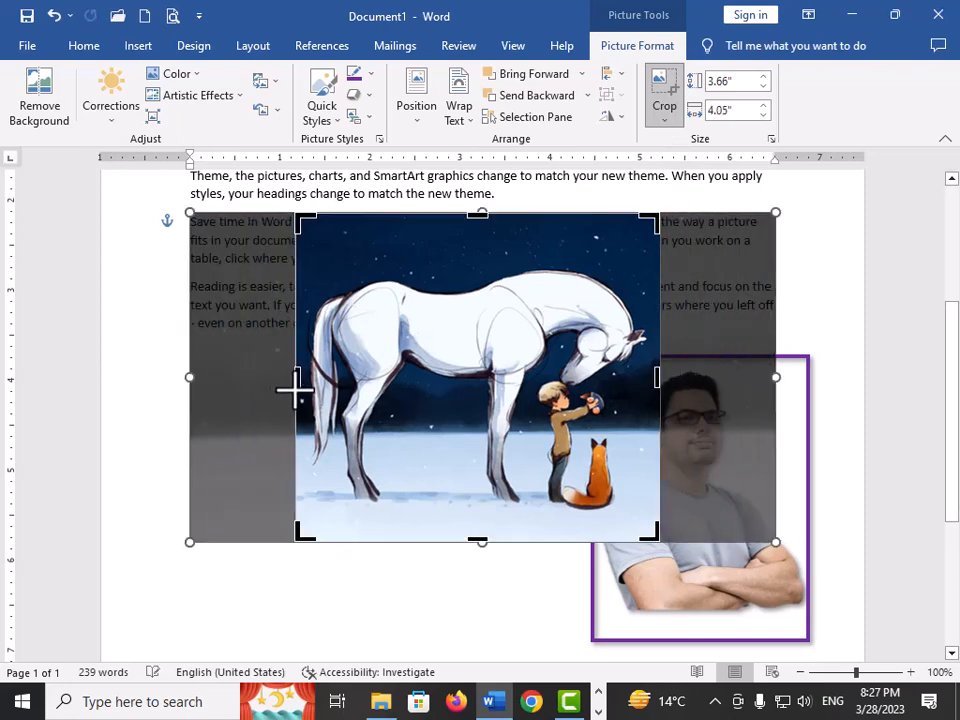
{"action": "left_click", "coordinate": [244, 620]}
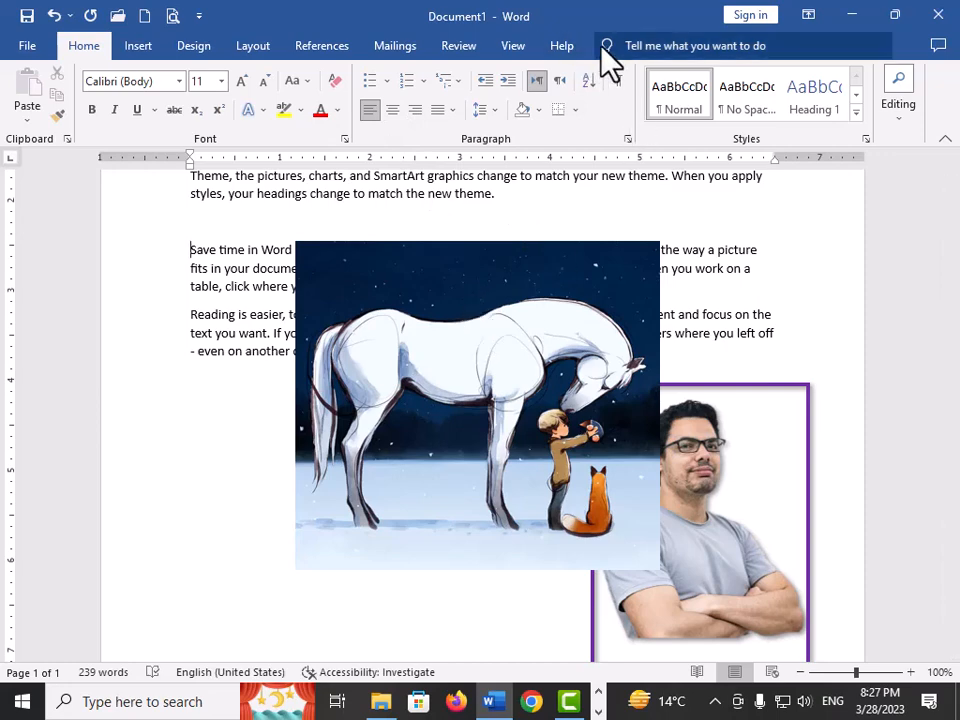
- Reduce the cropped horse picture's height to 3.1" with its width scaling in proportion
{"action": "left_click", "coordinate": [536, 287]}
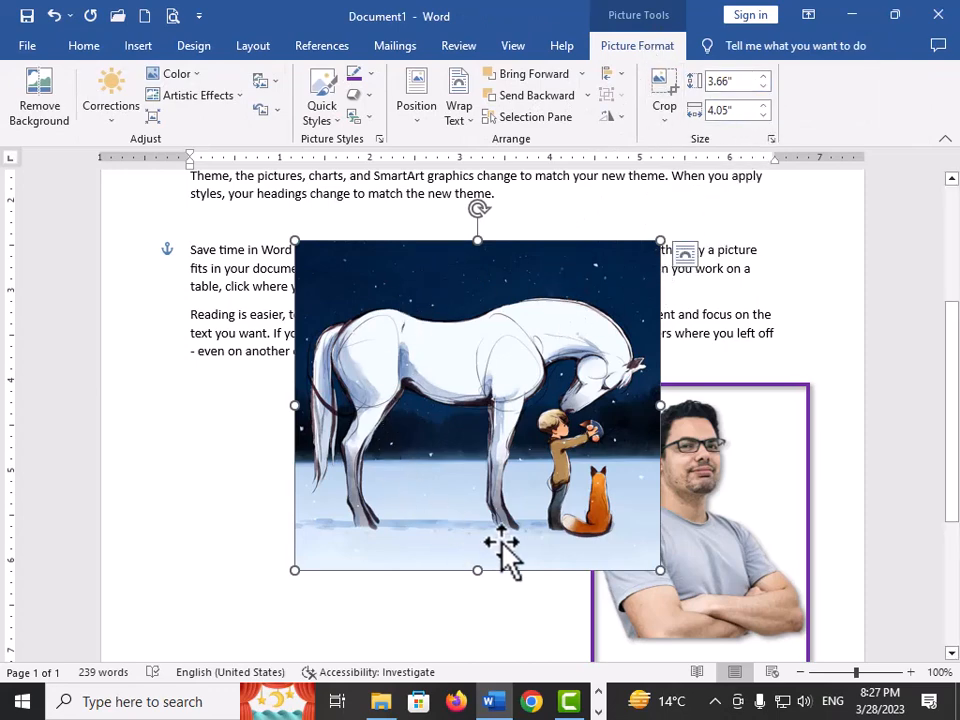
{"action": "left_click", "coordinate": [762, 87]}
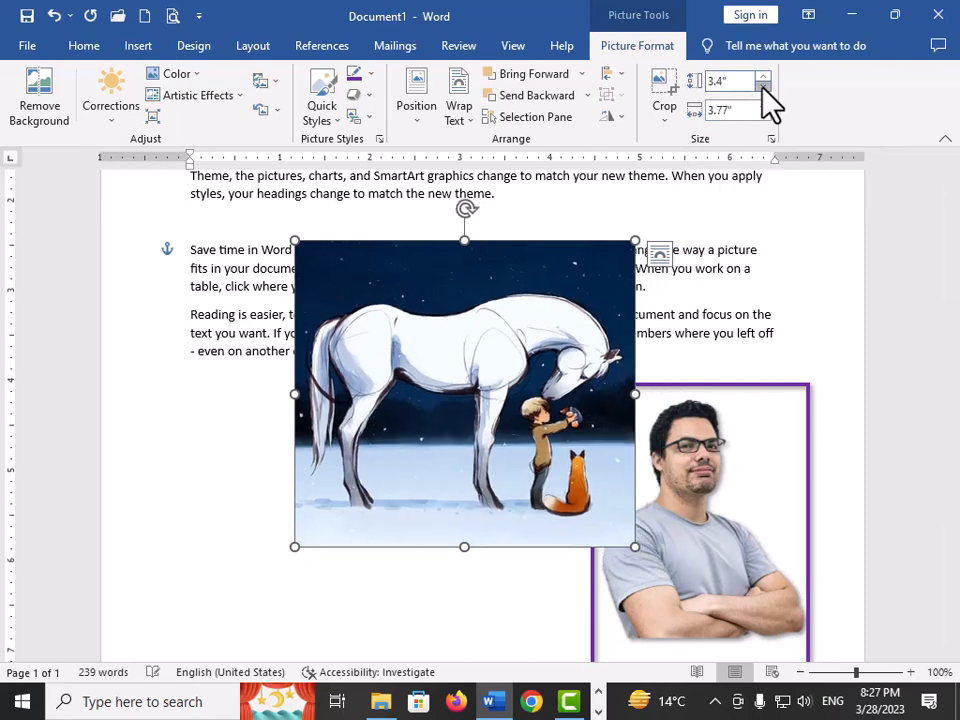
{"action": "left_click", "coordinate": [762, 87]}
{"action": "left_click", "coordinate": [762, 87]}
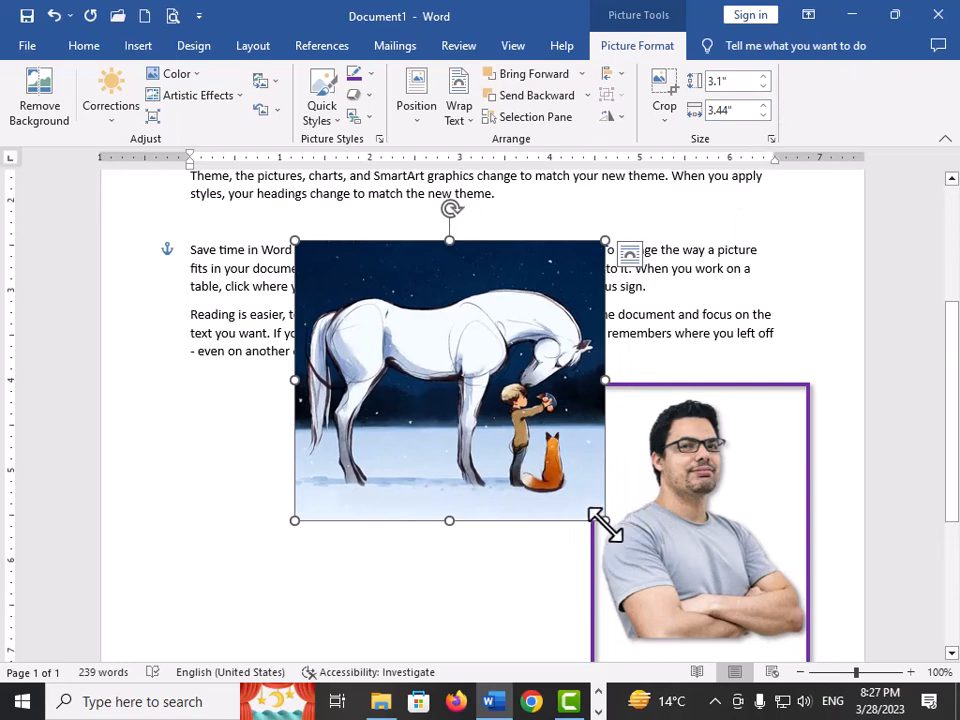
- Resize the horse picture freehand from its corner and edges, finishing at about 3.14" high by 3.48" wide
{"action": "left_click_drag", "start_coordinate": [604, 520], "coordinate": [364, 392]}
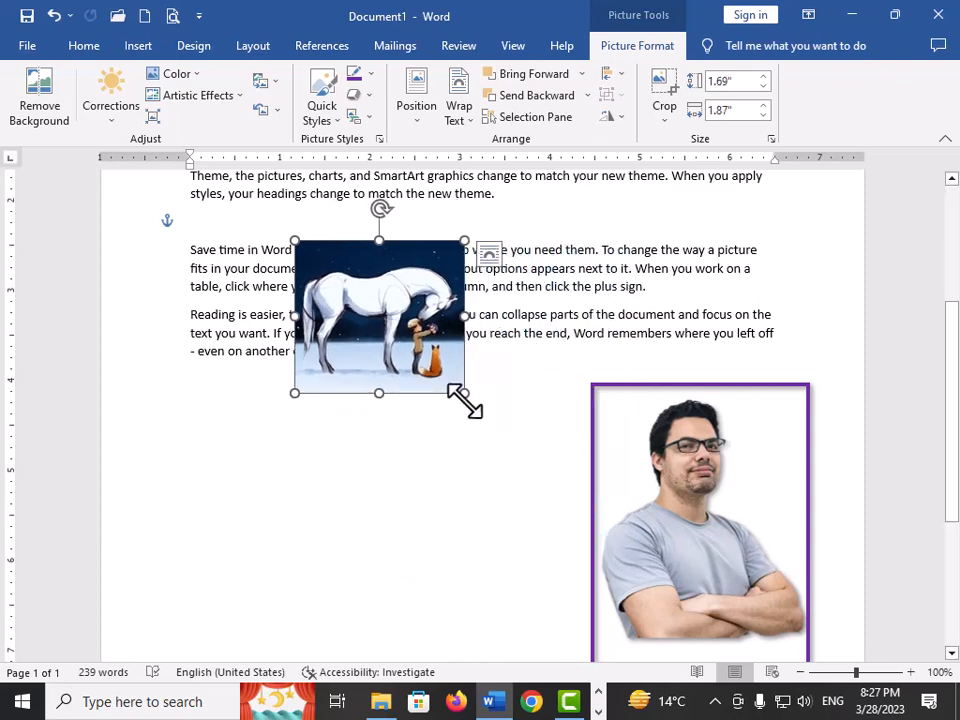
{"action": "left_click_drag", "start_coordinate": [467, 392], "coordinate": [637, 549]}
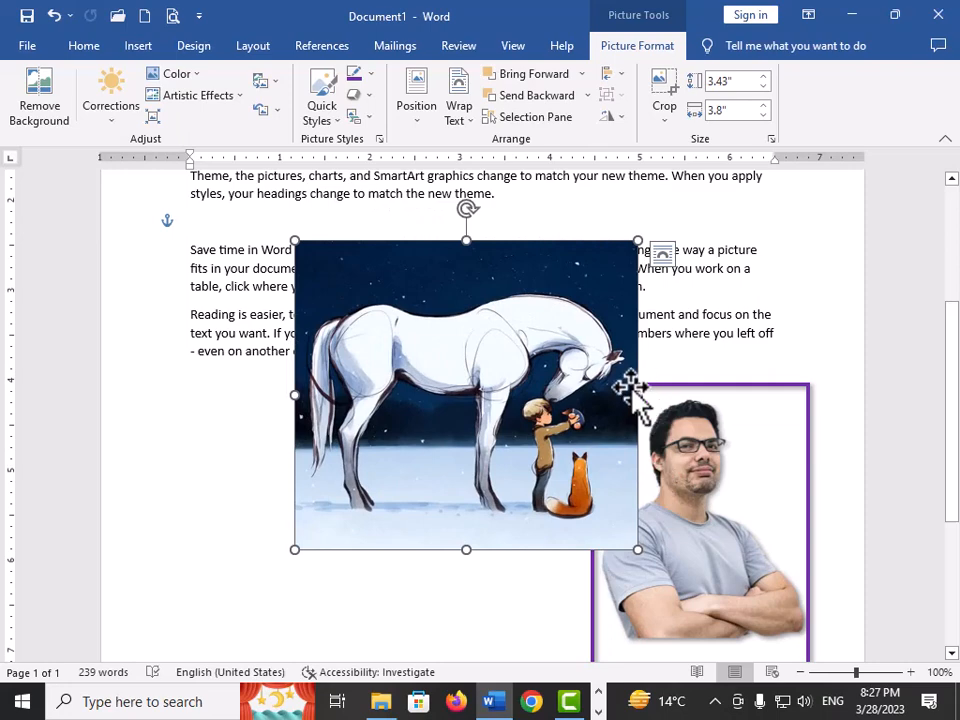
{"action": "left_click_drag", "start_coordinate": [638, 394], "coordinate": [558, 405]}
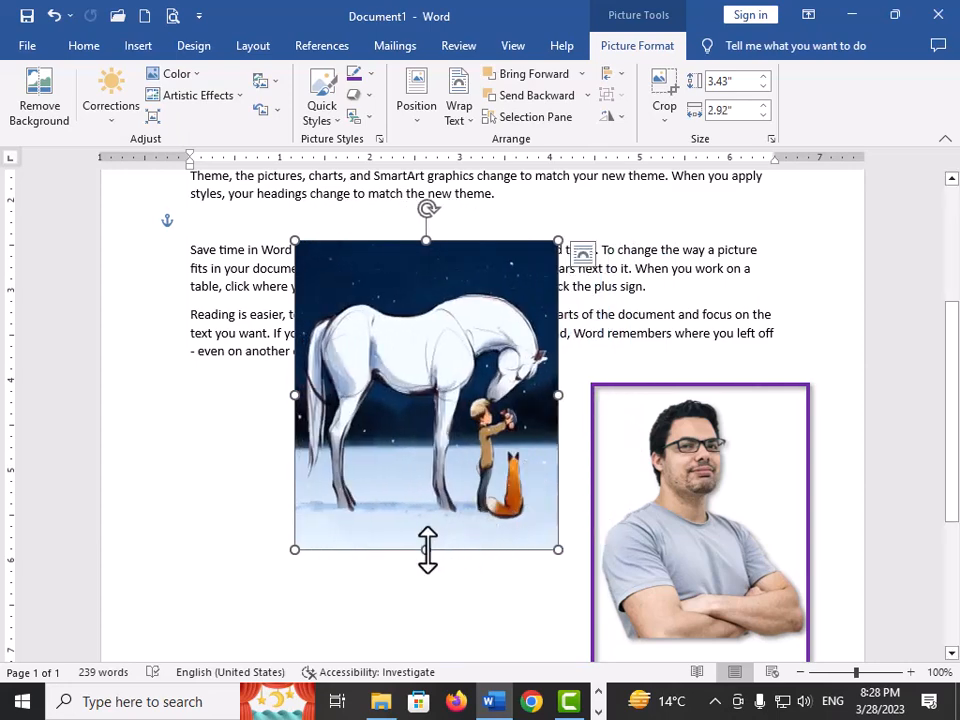
{"action": "left_click_drag", "start_coordinate": [426, 549], "coordinate": [432, 478]}
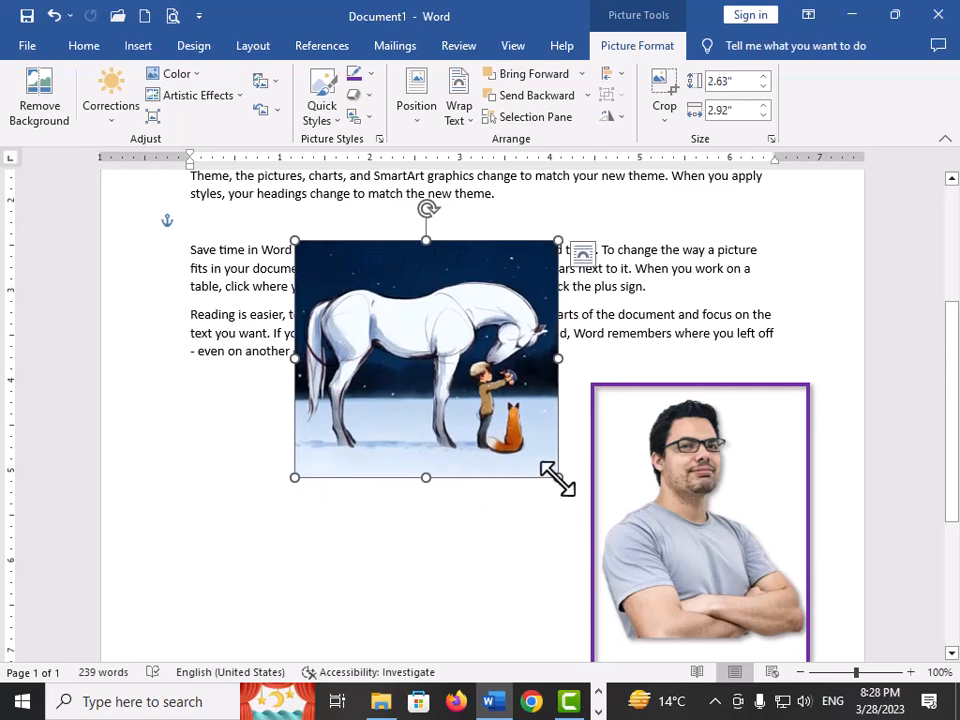
{"action": "left_click_drag", "start_coordinate": [558, 477], "coordinate": [471, 497]}
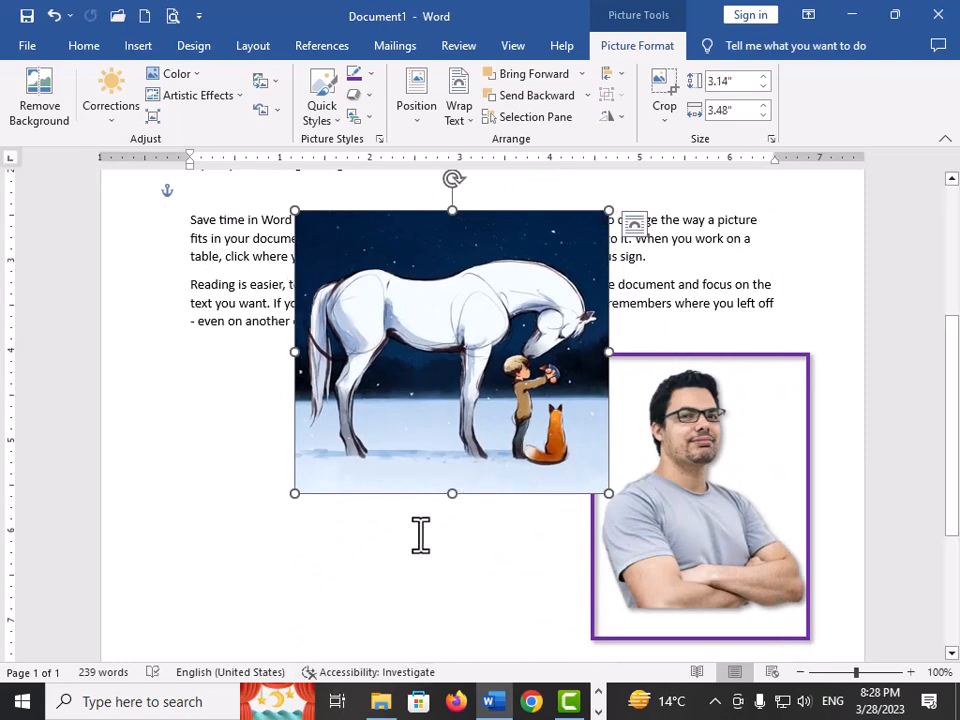
- Delete the horse picture and the man's picture from the document
{"action": "key", "text": "Delete"}
{"action": "left_click", "coordinate": [654, 496]}
{"action": "key", "text": "Delete"}
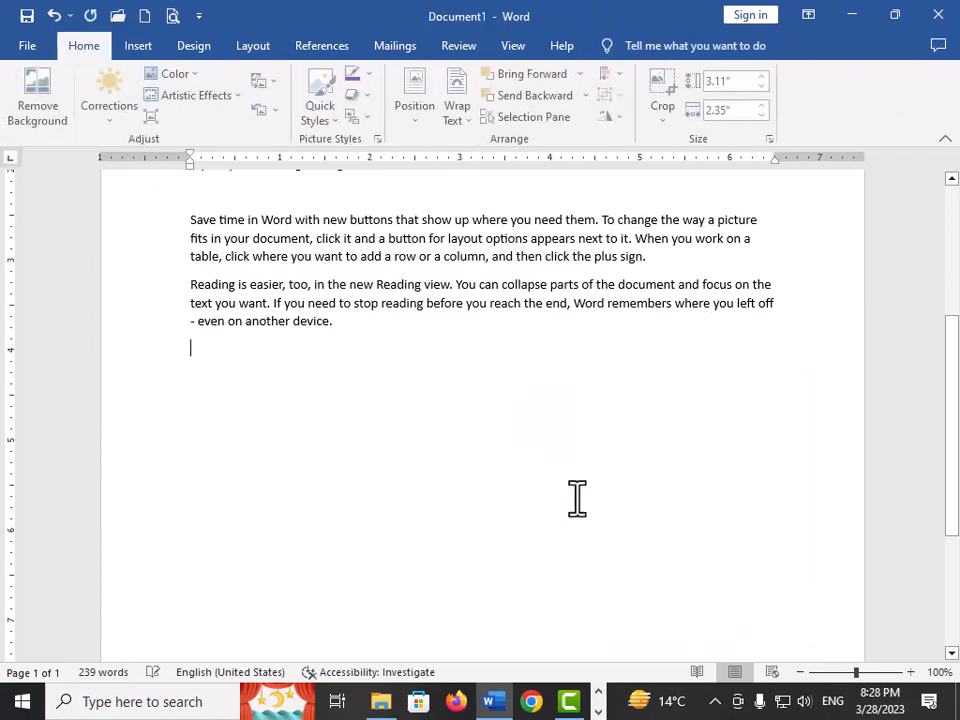
- Draw a wide rectangle shape below the last paragraph, spanning about the width of the text
{"action": "scroll", "coordinate": [456, 453], "scroll_direction": "up", "scroll_amount": 4}
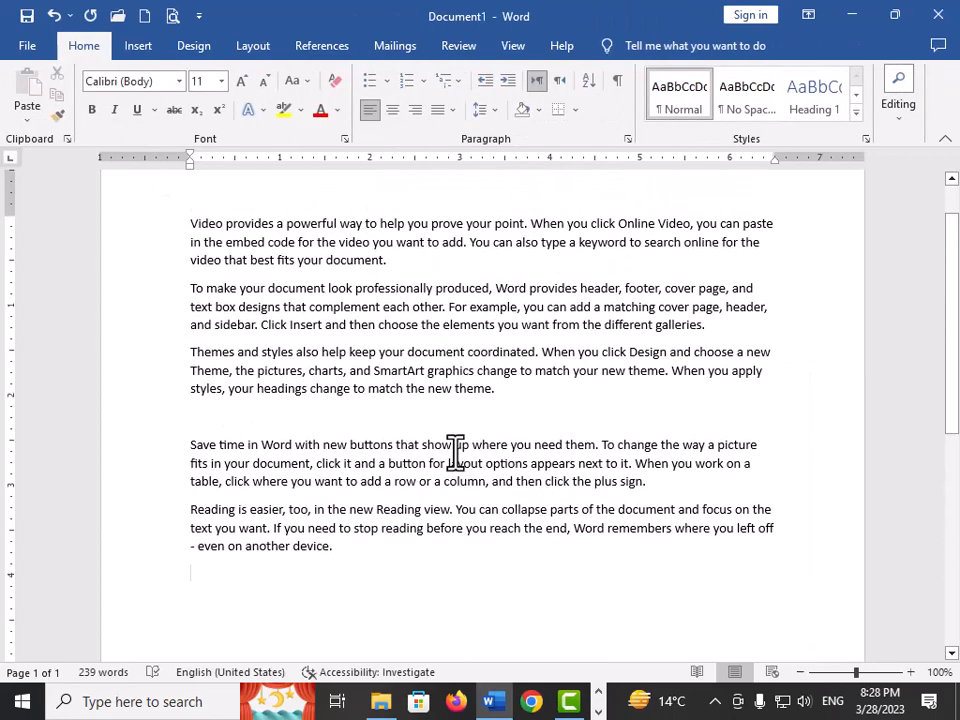
{"action": "left_click", "coordinate": [134, 50]}
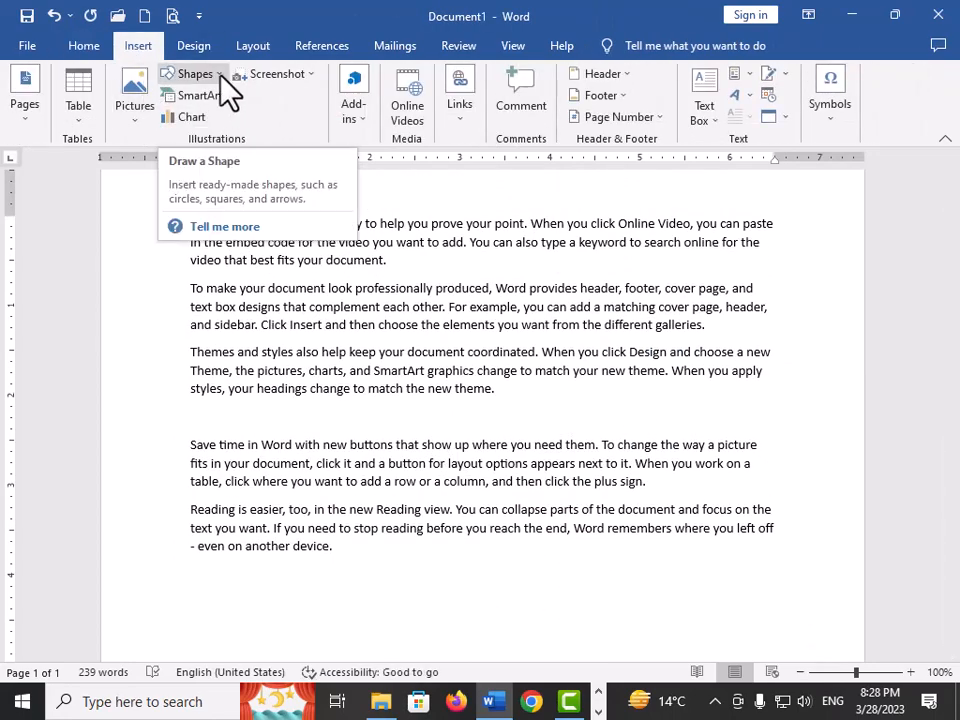
{"action": "scroll", "coordinate": [383, 330], "scroll_direction": "up", "scroll_amount": 1}
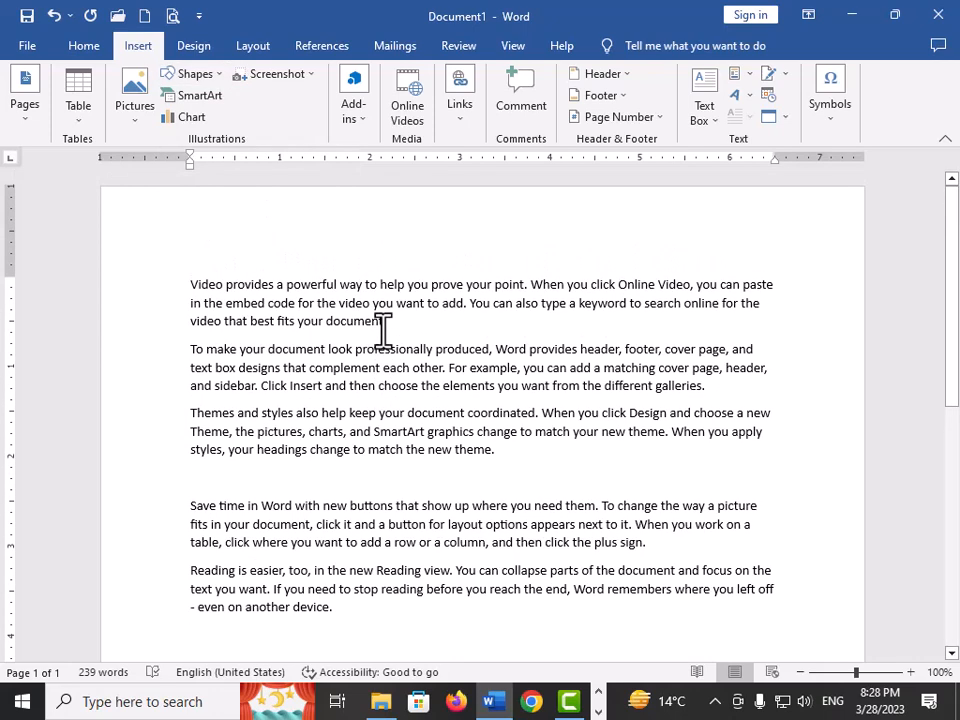
{"action": "left_click", "coordinate": [219, 74]}
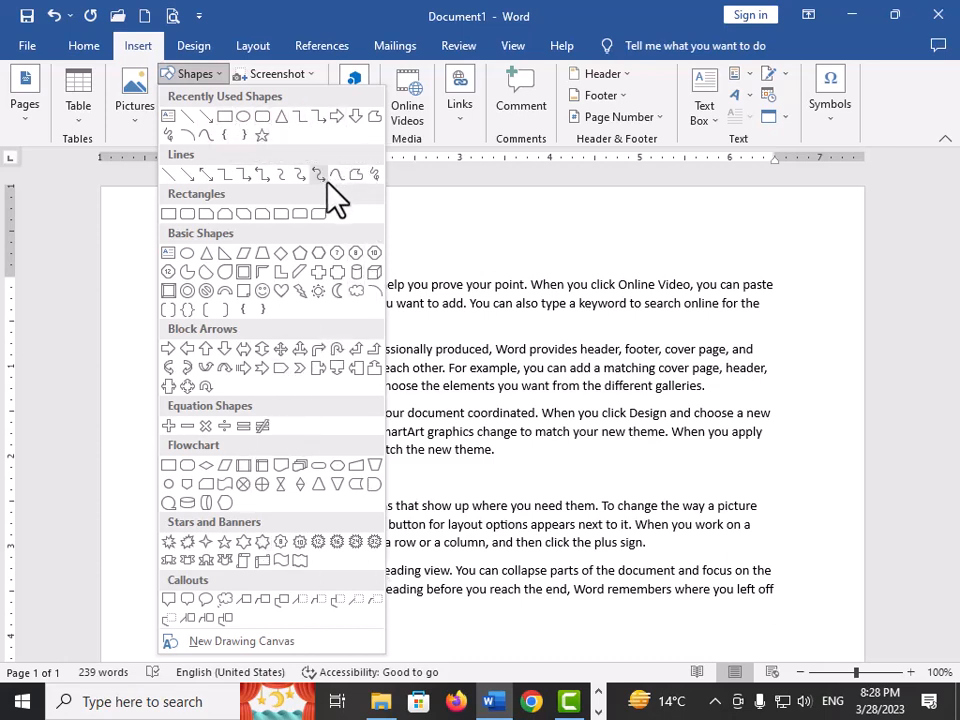
{"action": "left_click", "coordinate": [225, 124]}
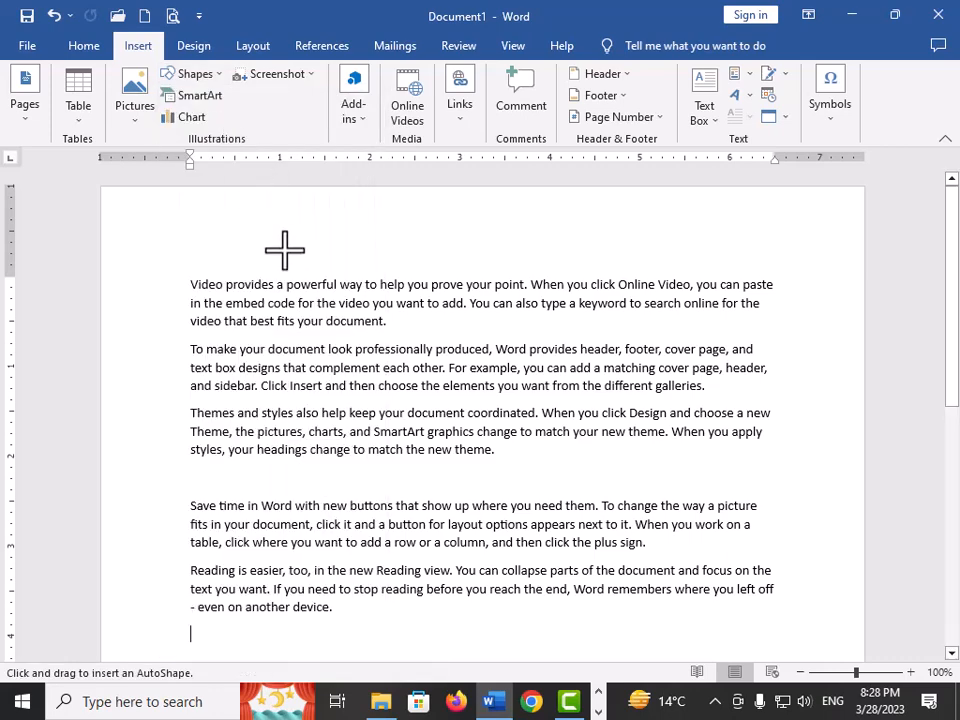
{"action": "scroll", "coordinate": [286, 255], "scroll_direction": "down", "scroll_amount": 5}
{"action": "left_click_drag", "start_coordinate": [199, 450], "coordinate": [779, 527]}
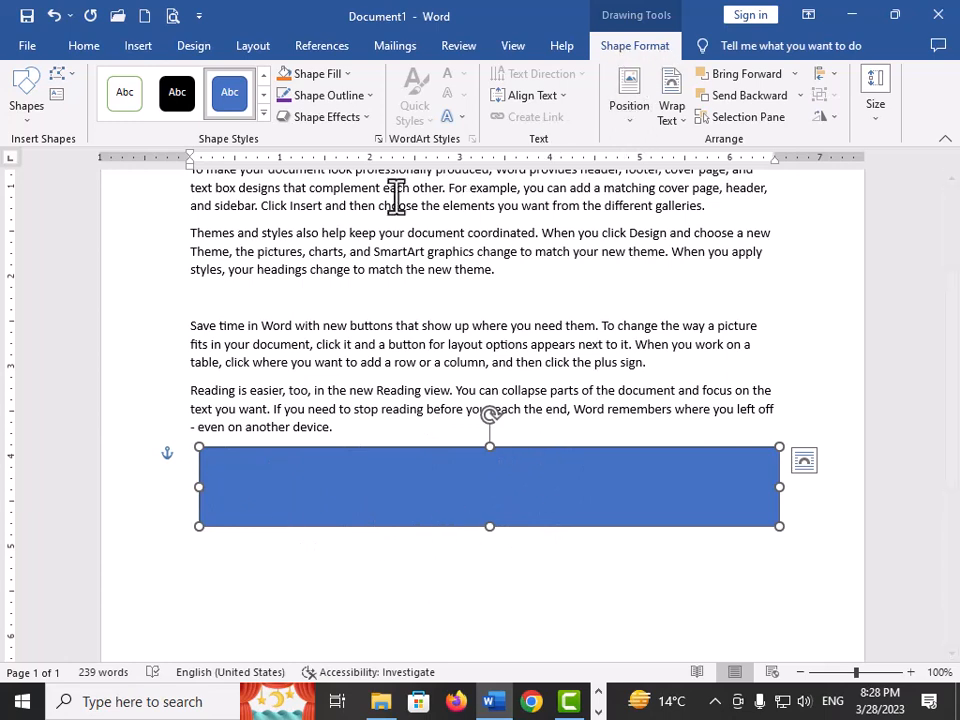
- Draw a rounded rectangle of similar size beneath the rectangle and apply the solid green theme style from the third row
{"action": "left_click", "coordinate": [27, 100]}
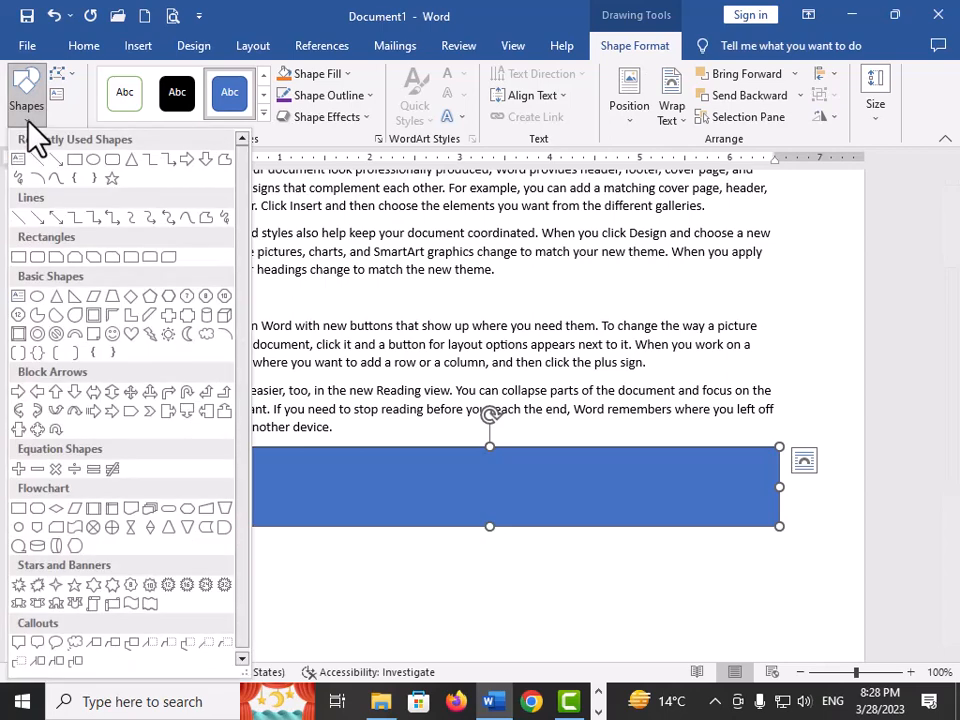
{"action": "left_click", "coordinate": [113, 162]}
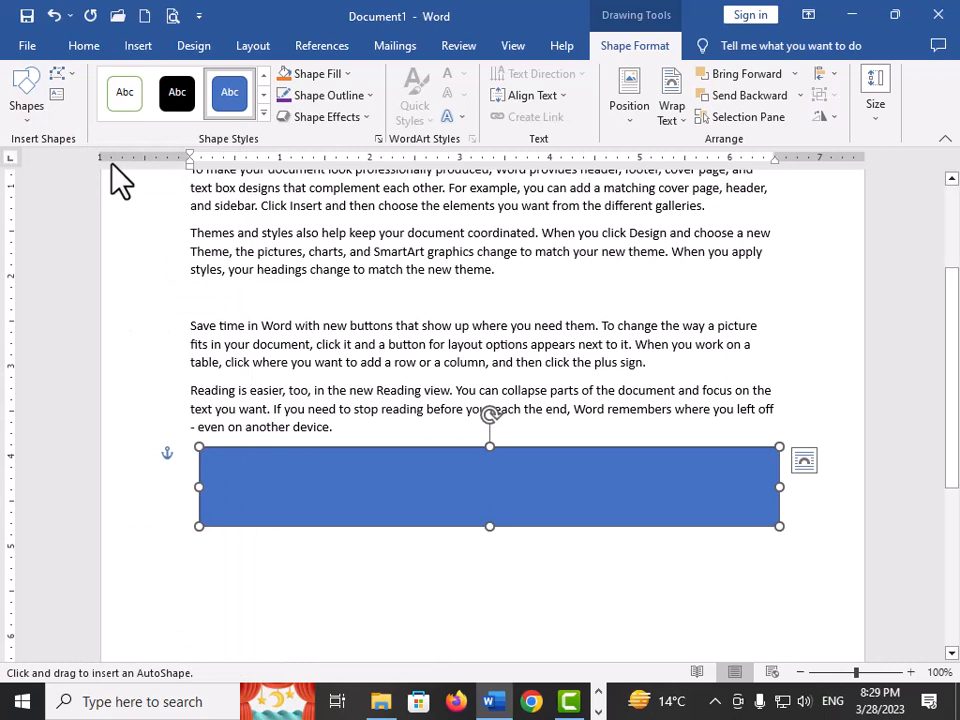
{"action": "left_click_drag", "start_coordinate": [200, 546], "coordinate": [777, 614]}
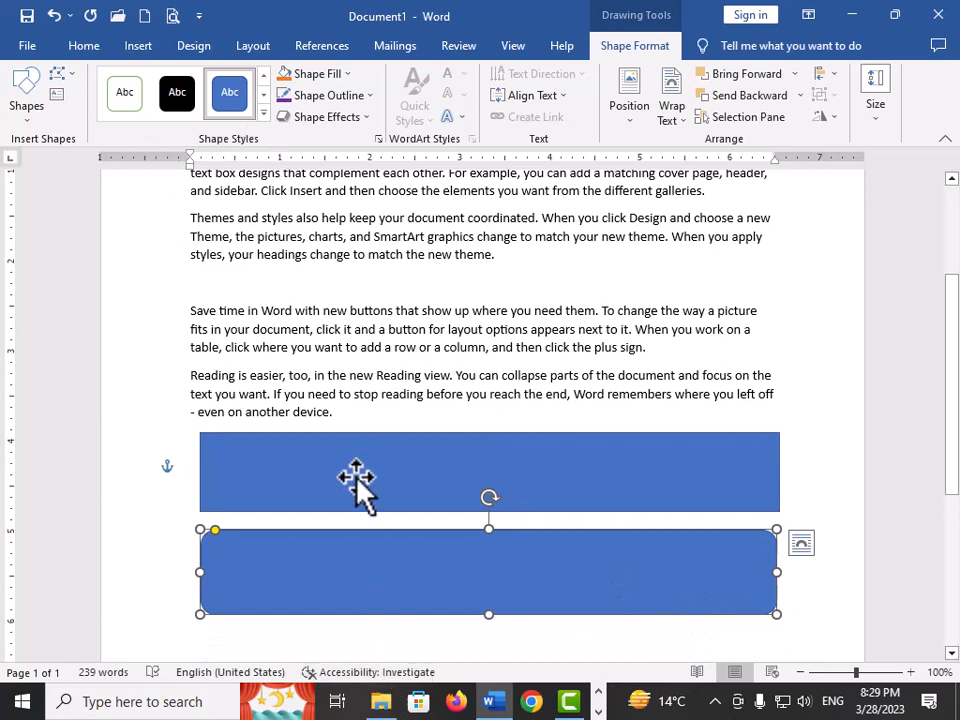
{"action": "left_click", "coordinate": [264, 112]}
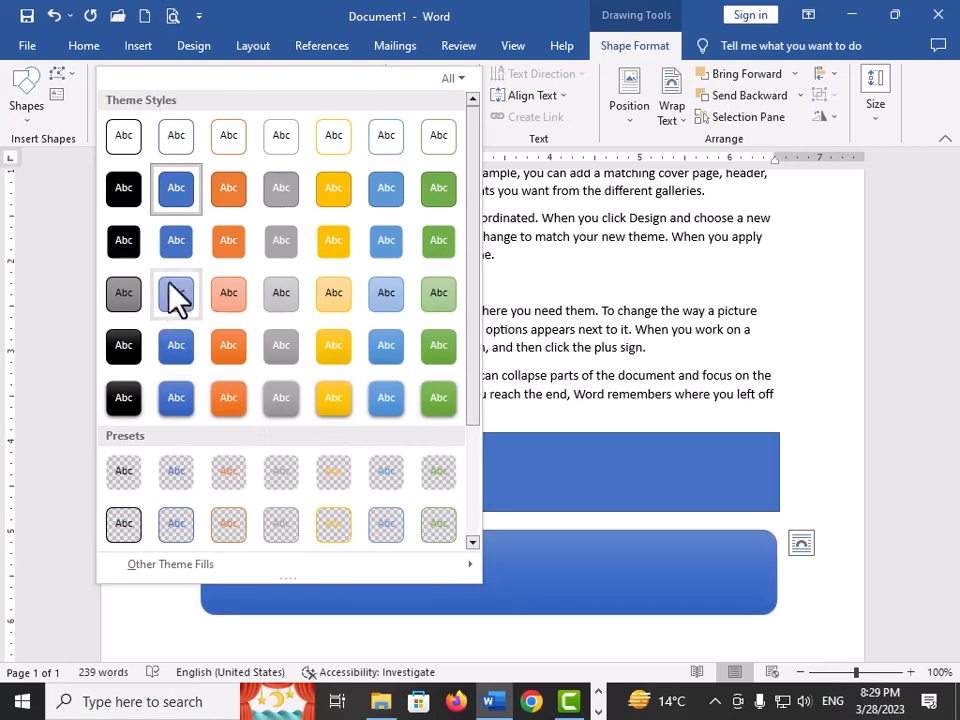
{"action": "left_click", "coordinate": [438, 243]}
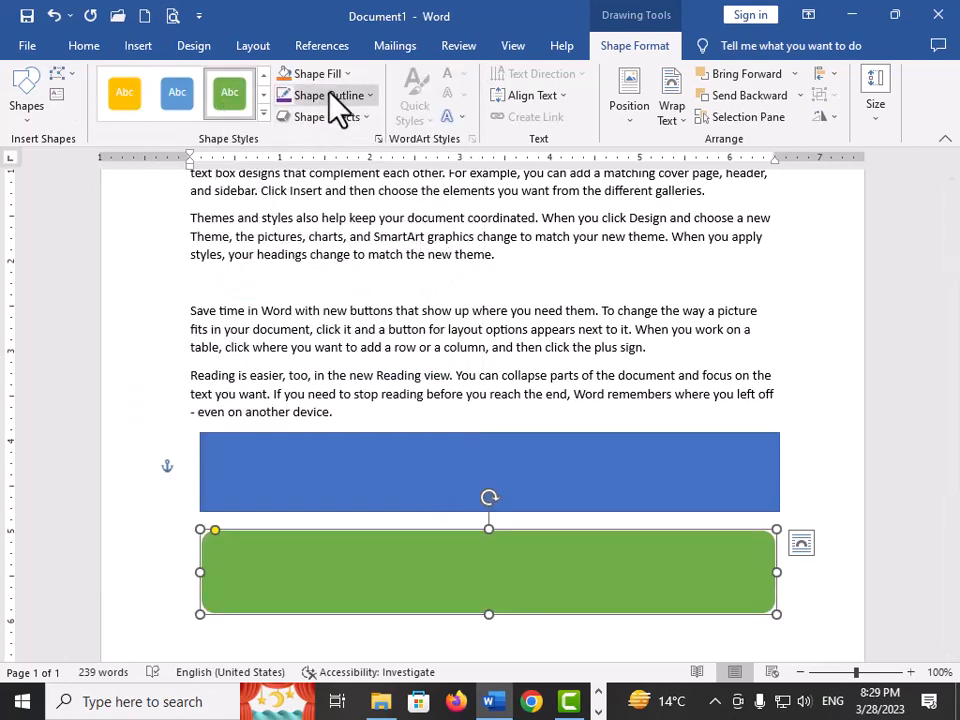
- Fill the rounded rectangle with the beige woven fabric texture, second in the first row of textures
{"action": "left_click", "coordinate": [357, 80]}
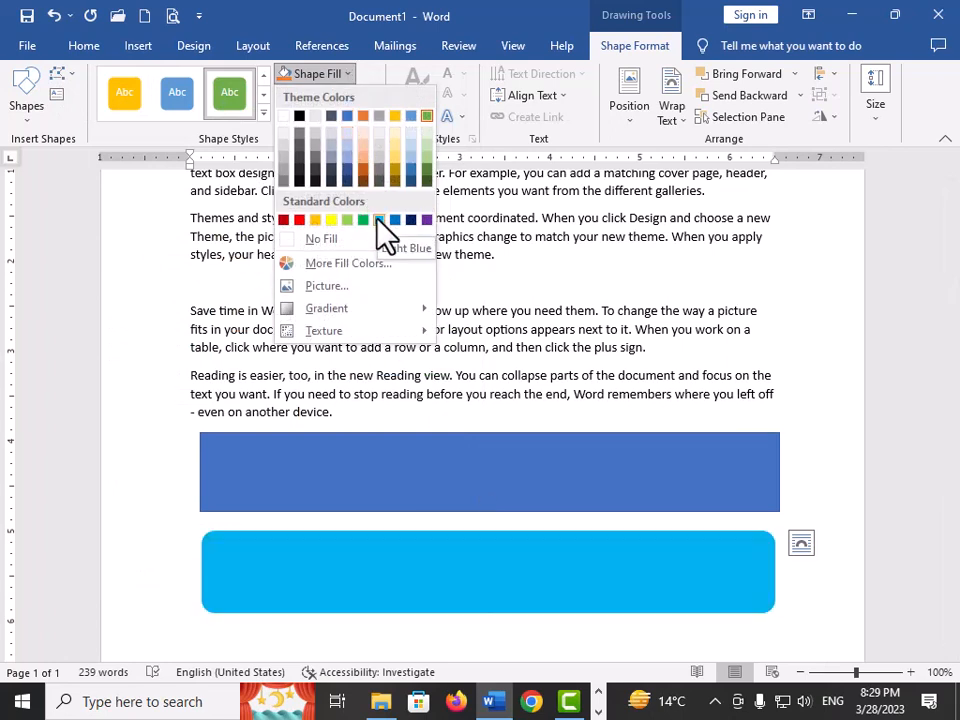
{"action": "mouse_move", "coordinate": [385, 310]}
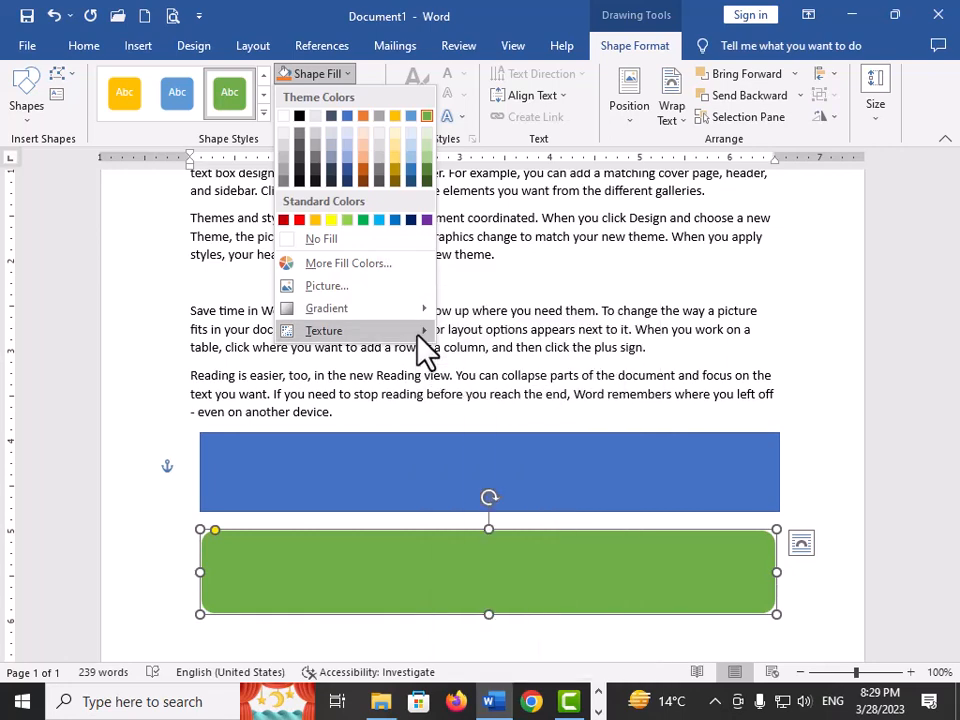
{"action": "mouse_move", "coordinate": [420, 334]}
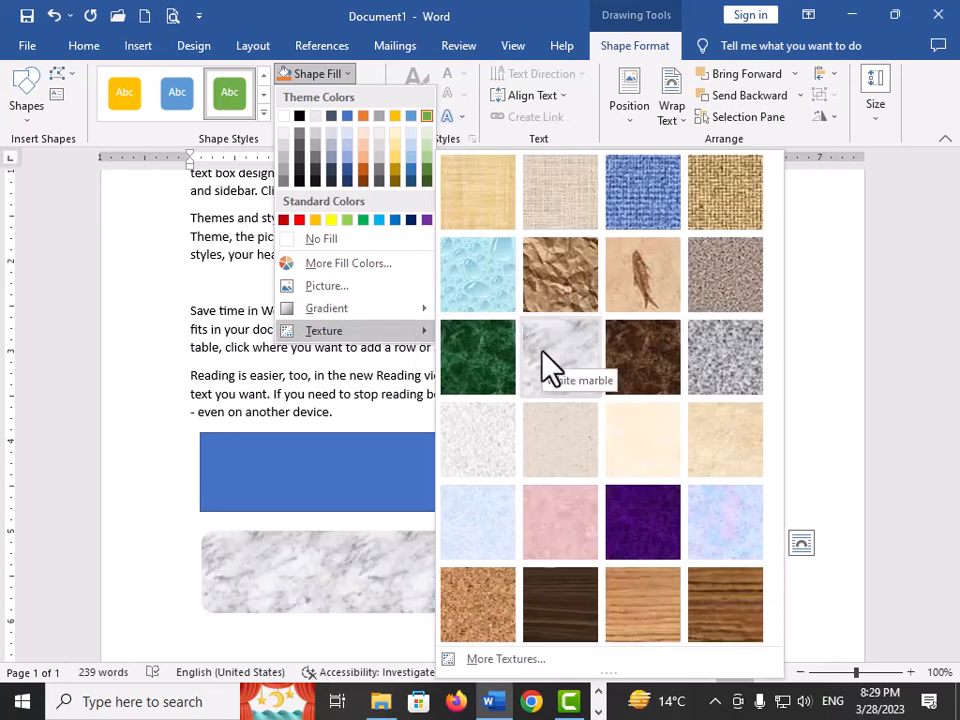
{"action": "left_click", "coordinate": [572, 228]}
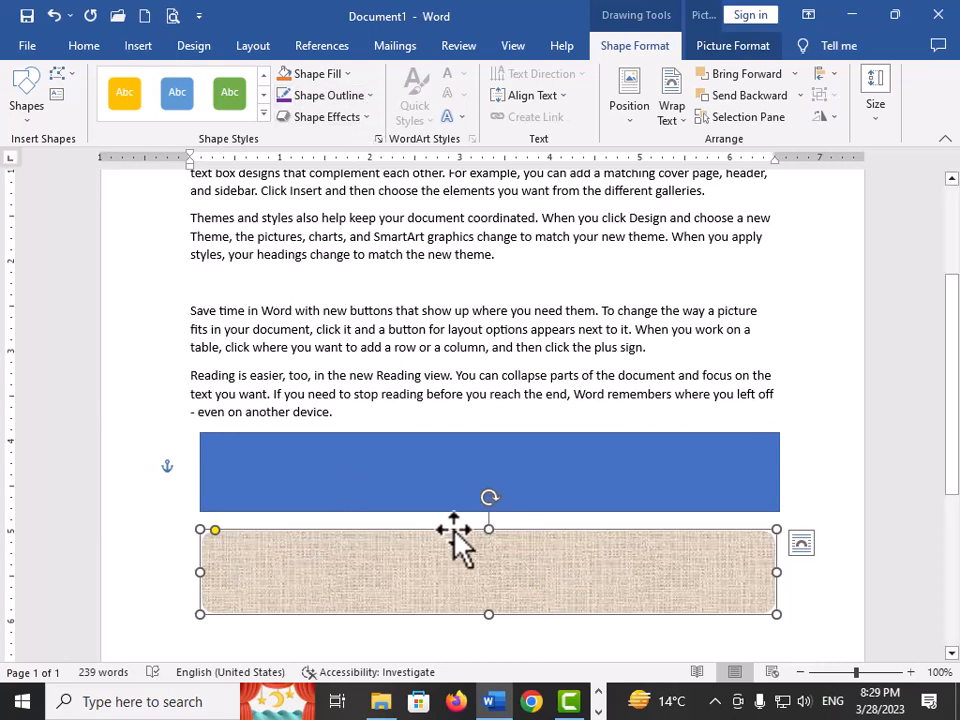
{"action": "left_click", "coordinate": [437, 640]}
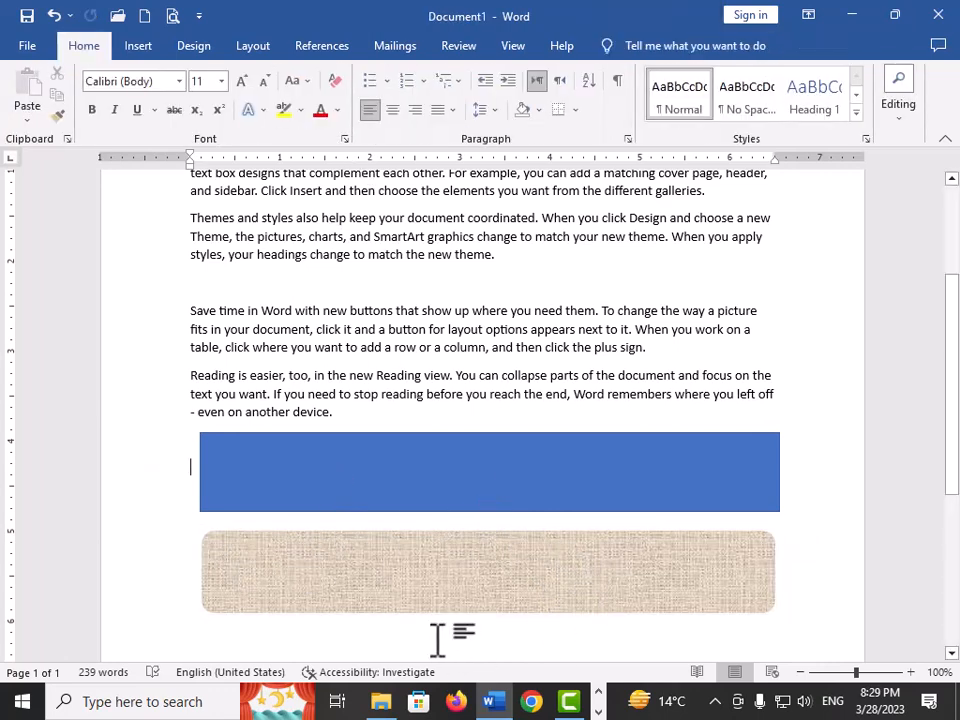
- Give the textured rounded rectangle a dark blue, 3 pt outline with the solid line style
{"action": "left_click", "coordinate": [357, 566]}
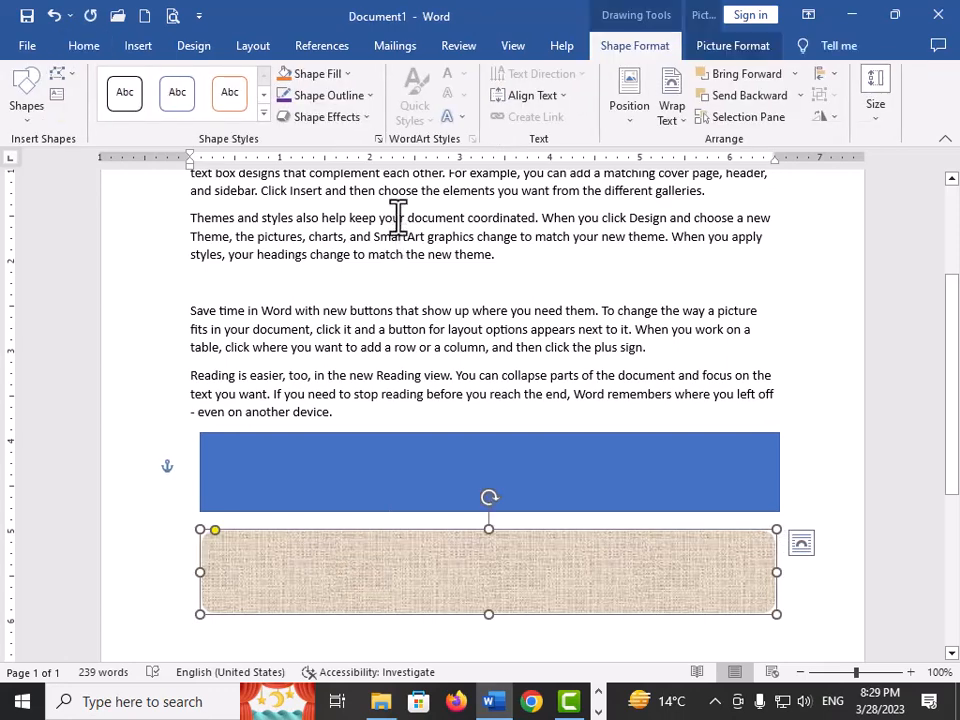
{"action": "left_click", "coordinate": [366, 97]}
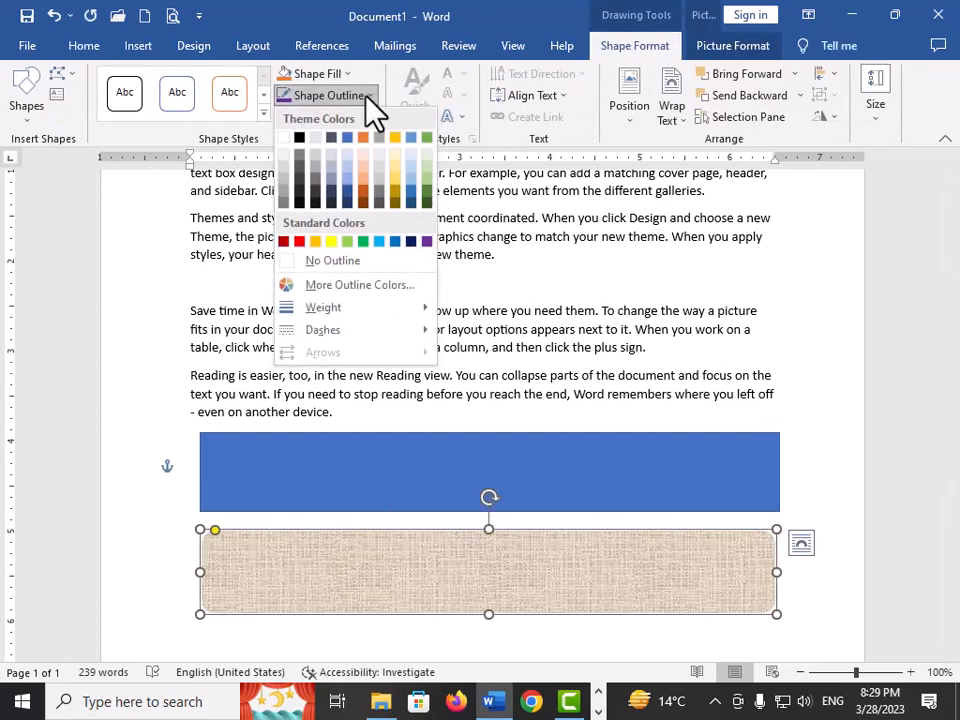
{"action": "left_click", "coordinate": [411, 242]}
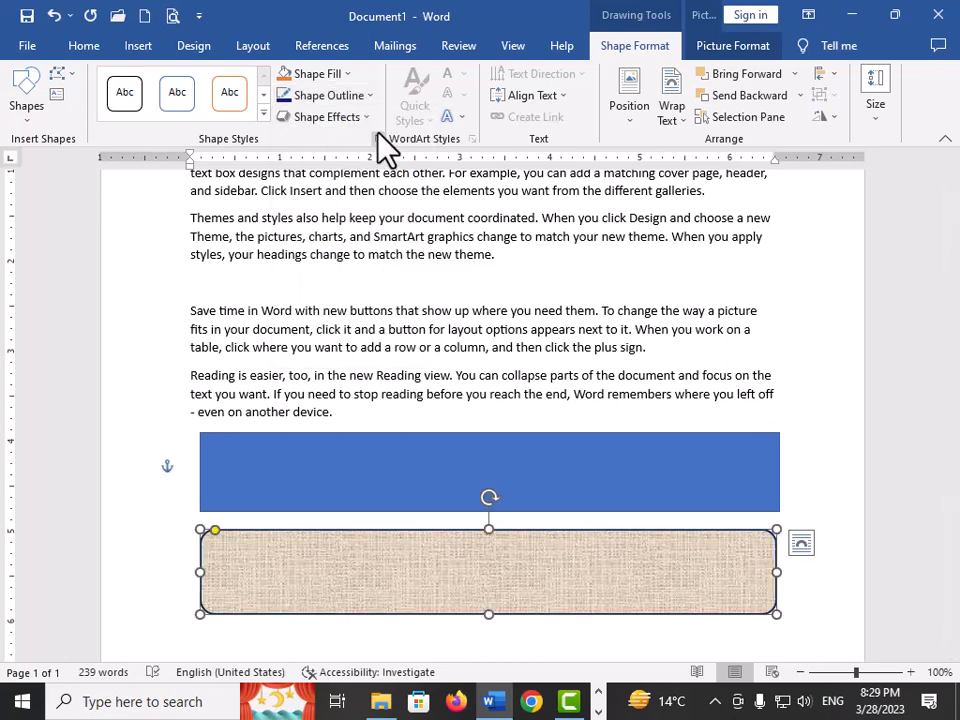
{"action": "left_click", "coordinate": [367, 97]}
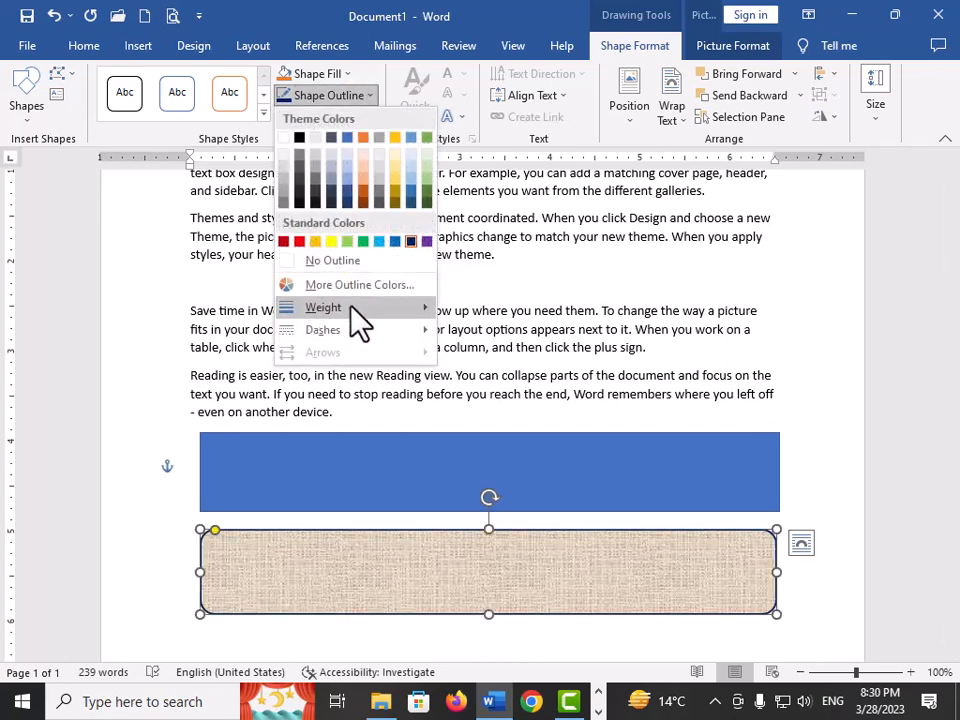
{"action": "mouse_move", "coordinate": [358, 320]}
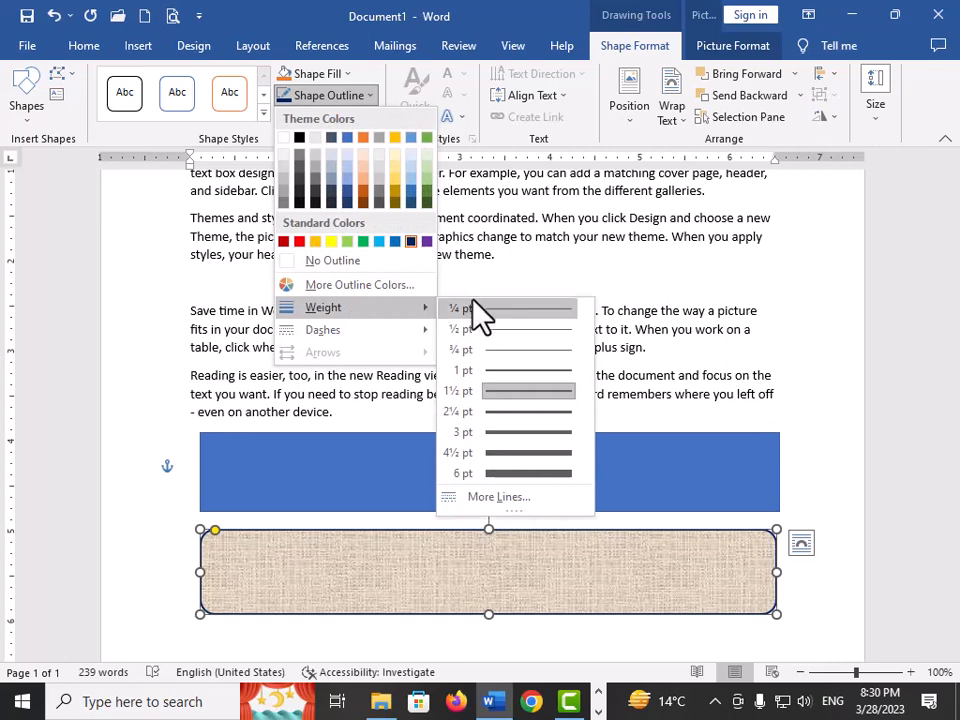
{"action": "left_click", "coordinate": [517, 437]}
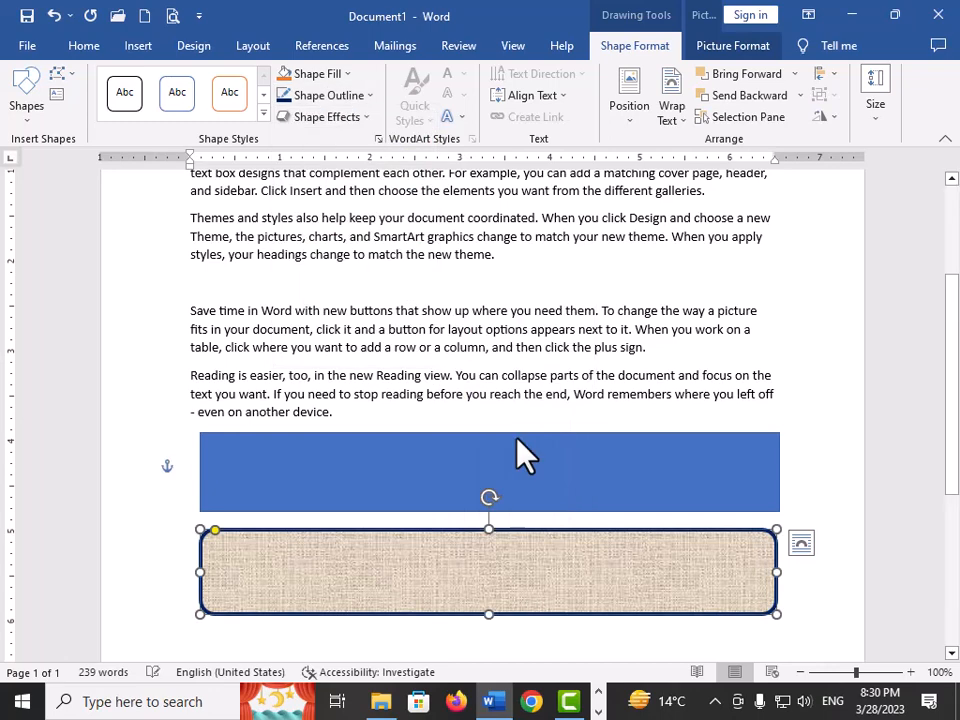
{"action": "left_click", "coordinate": [368, 96]}
{"action": "mouse_move", "coordinate": [370, 331]}
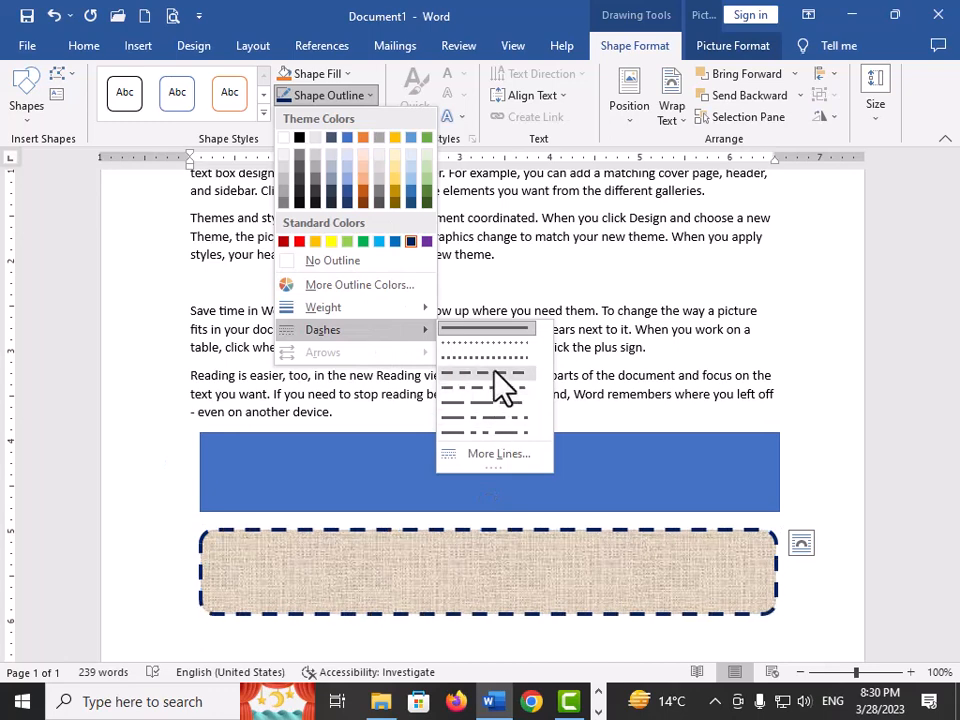
{"action": "left_click", "coordinate": [486, 328]}
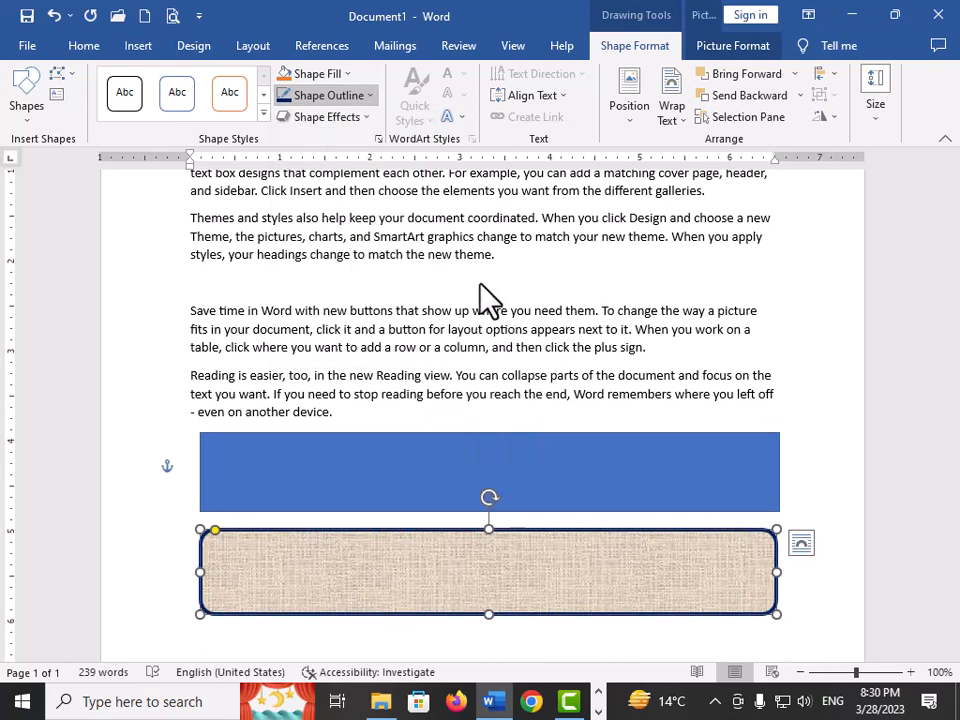
- Examine the preset shape effects, position layouts and size settings available for the rounded rectangle
{"action": "left_click", "coordinate": [366, 117]}
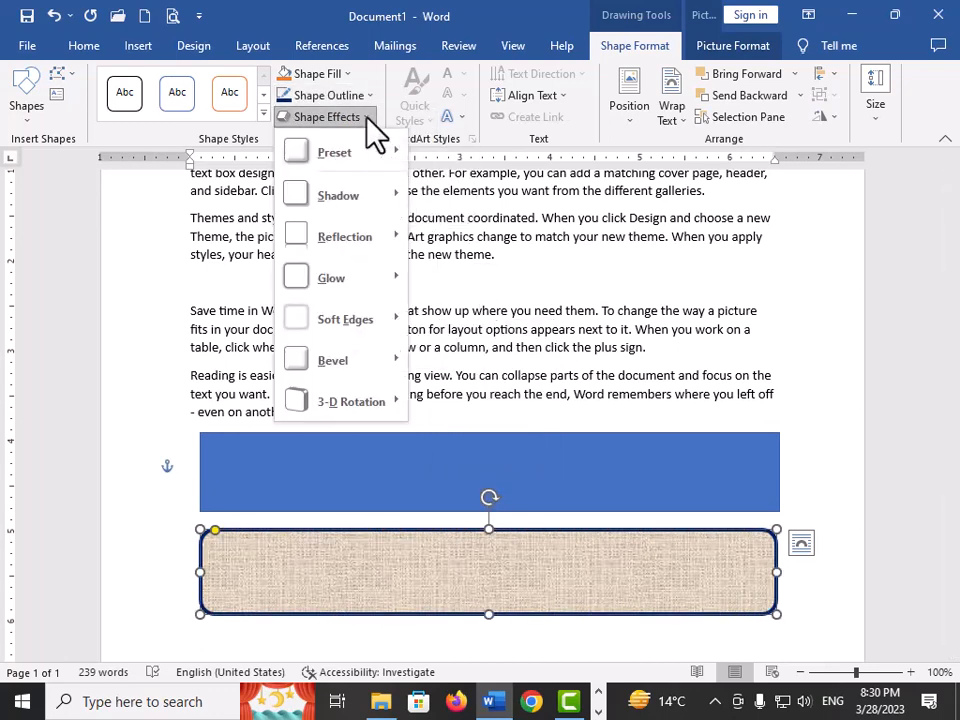
{"action": "mouse_move", "coordinate": [363, 150]}
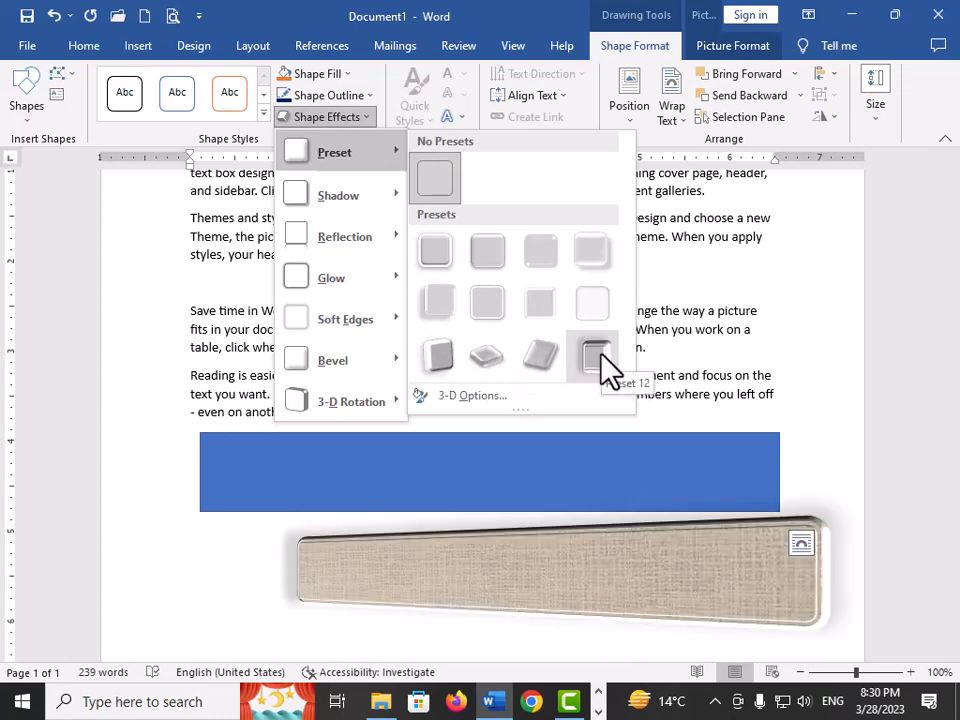
{"action": "left_click", "coordinate": [703, 279]}
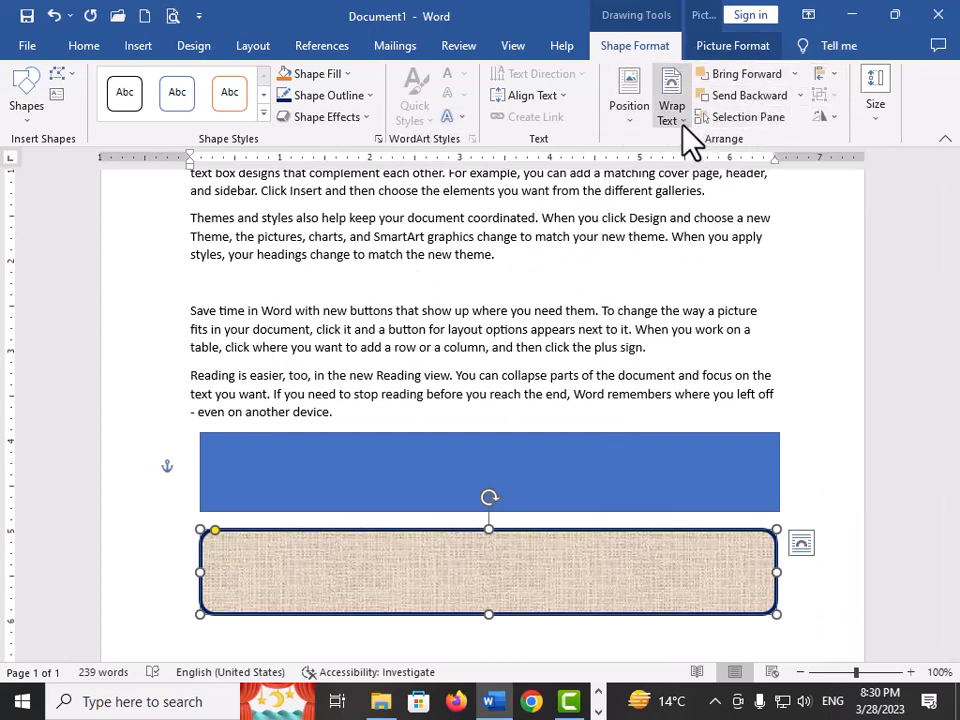
{"action": "left_click", "coordinate": [629, 125]}
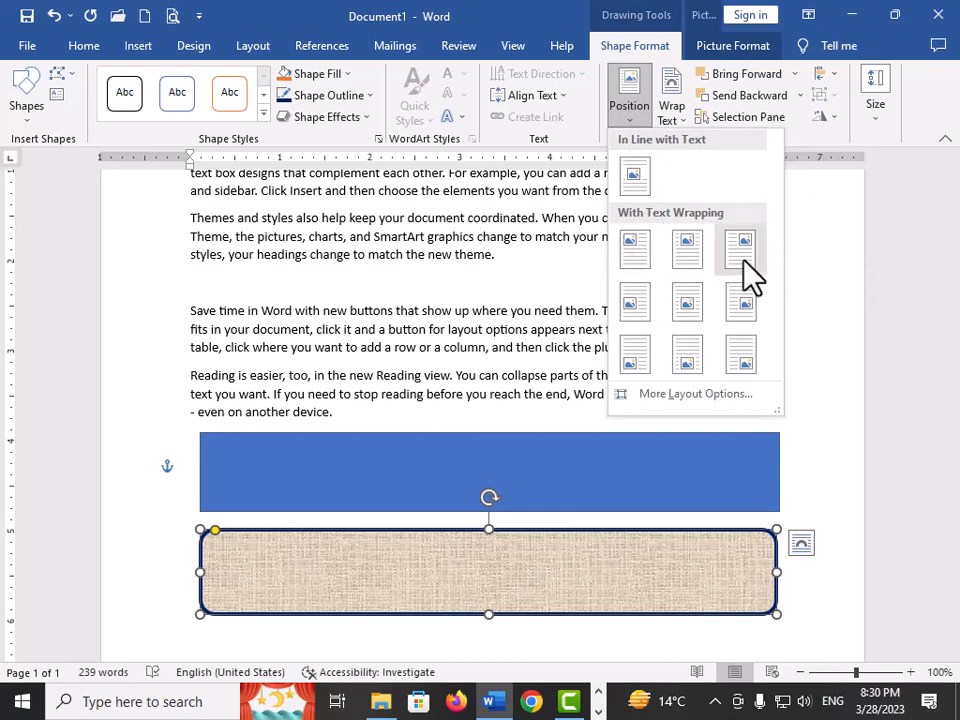
{"action": "left_click", "coordinate": [870, 142]}
{"action": "left_click", "coordinate": [880, 118]}
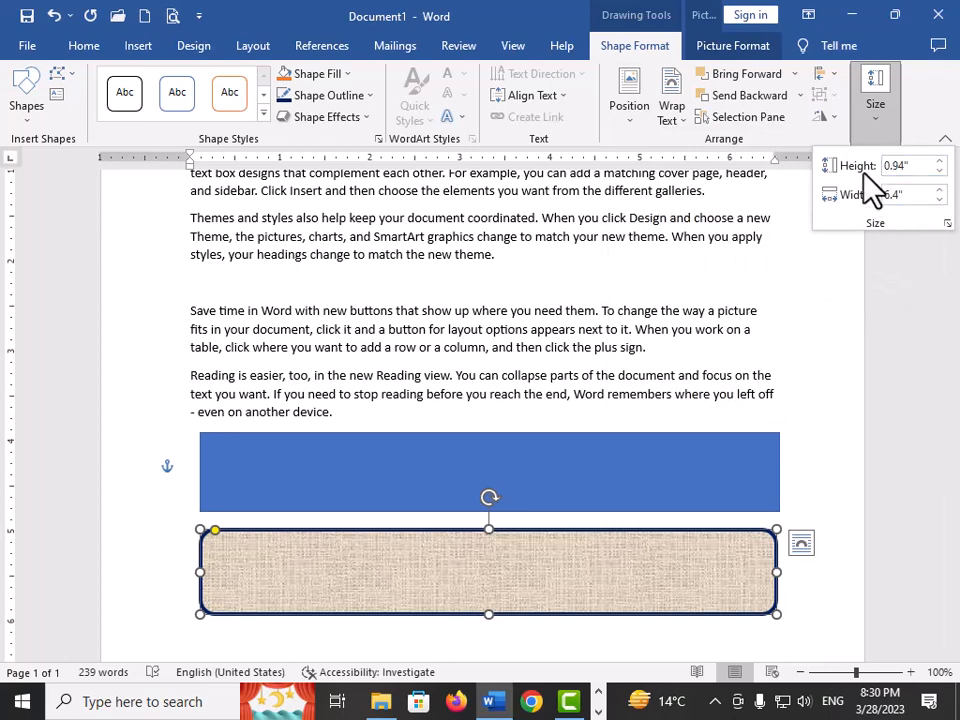
{"action": "left_click", "coordinate": [812, 602]}
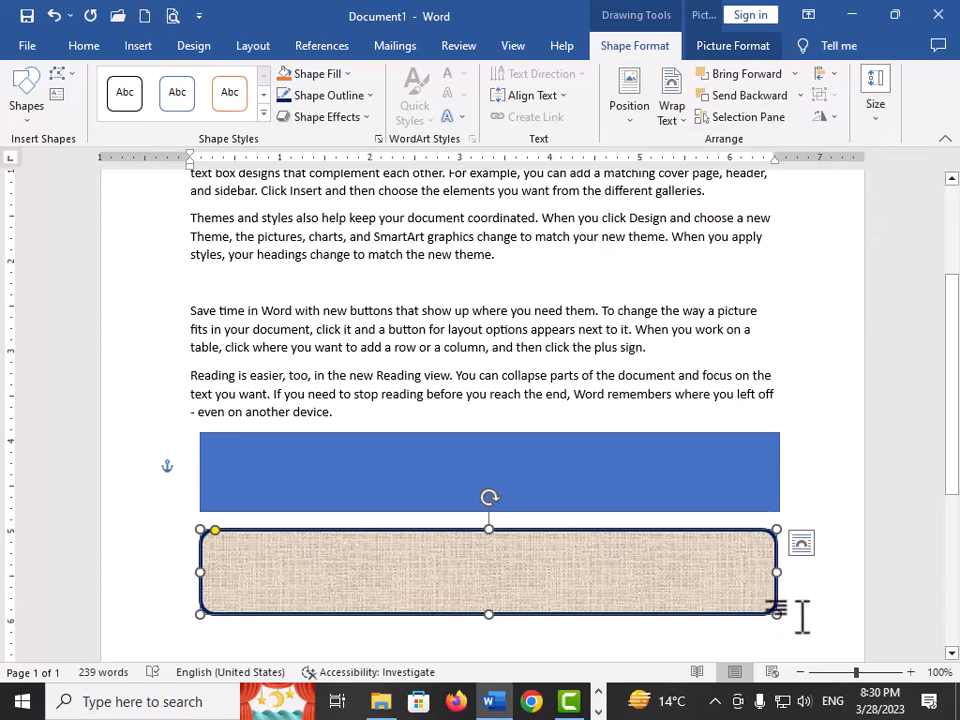
- Shrink the rounded rectangle to about three quarters of its width, and delete both it and the blue rectangle
{"action": "left_click_drag", "start_coordinate": [776, 615], "coordinate": [627, 607]}
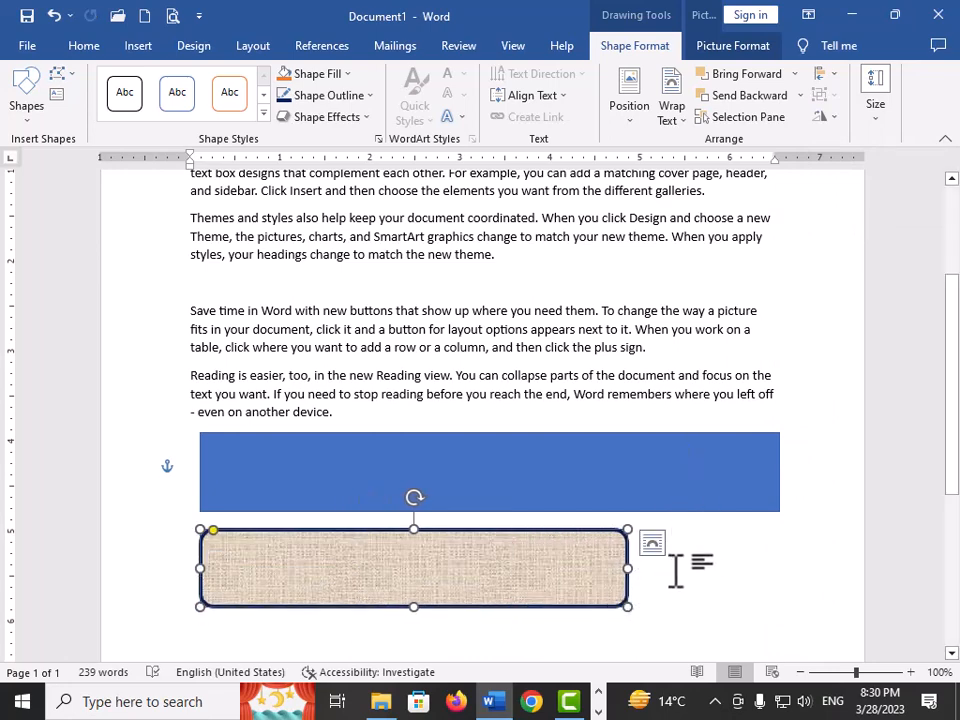
{"action": "key", "text": "Delete"}
{"action": "left_click", "coordinate": [634, 506]}
{"action": "key", "text": "Delete"}
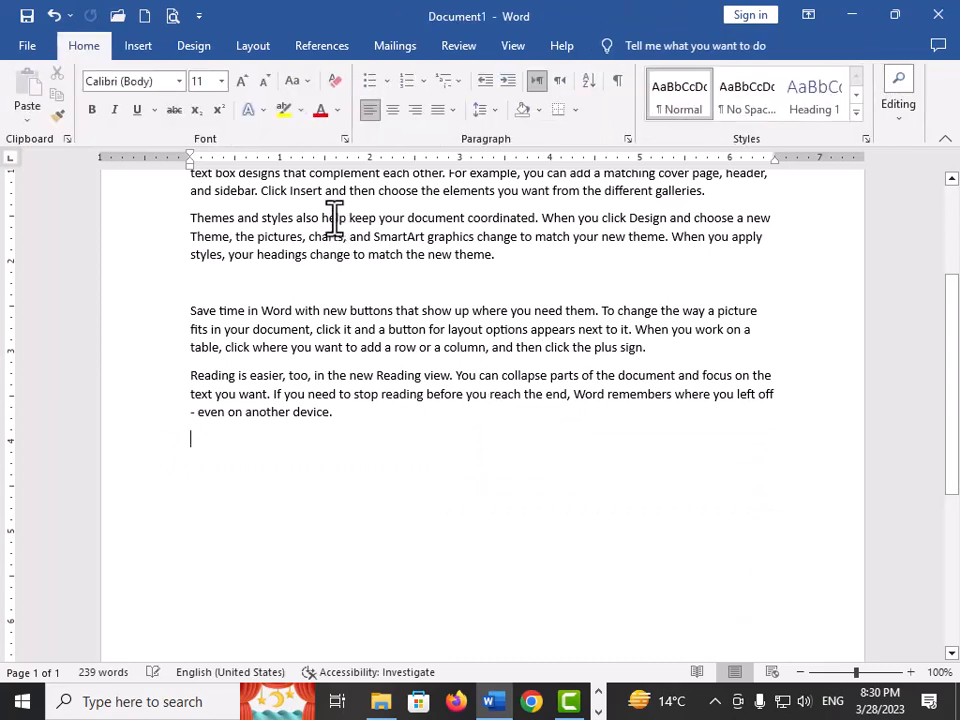
- Insert a Picture Strips SmartArt graphic below the last paragraph
{"action": "left_click", "coordinate": [138, 46]}
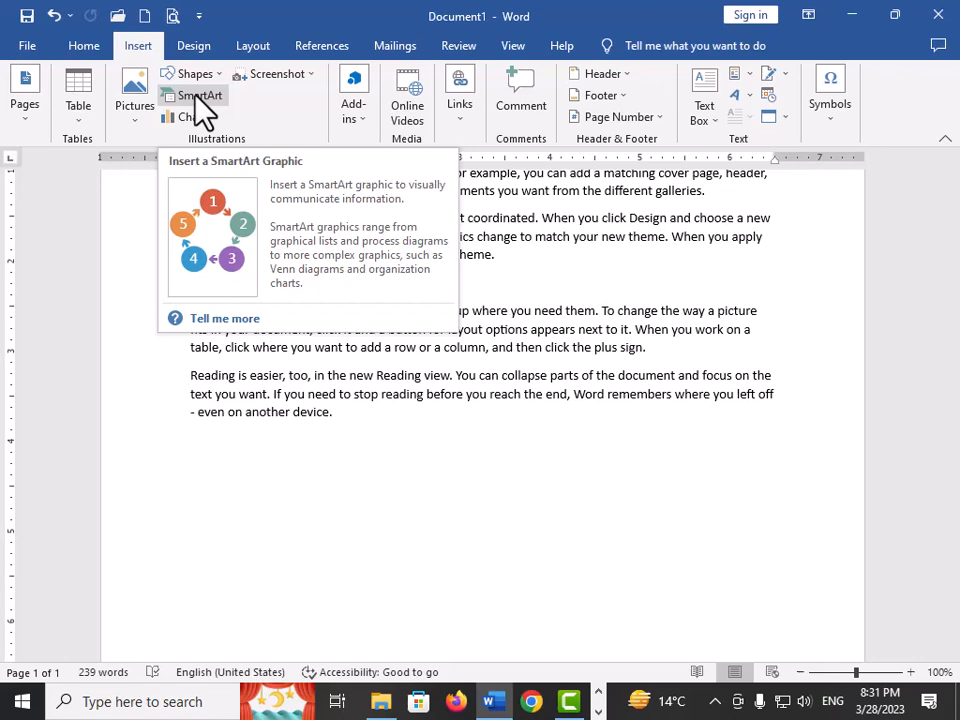
{"action": "left_click", "coordinate": [200, 96]}
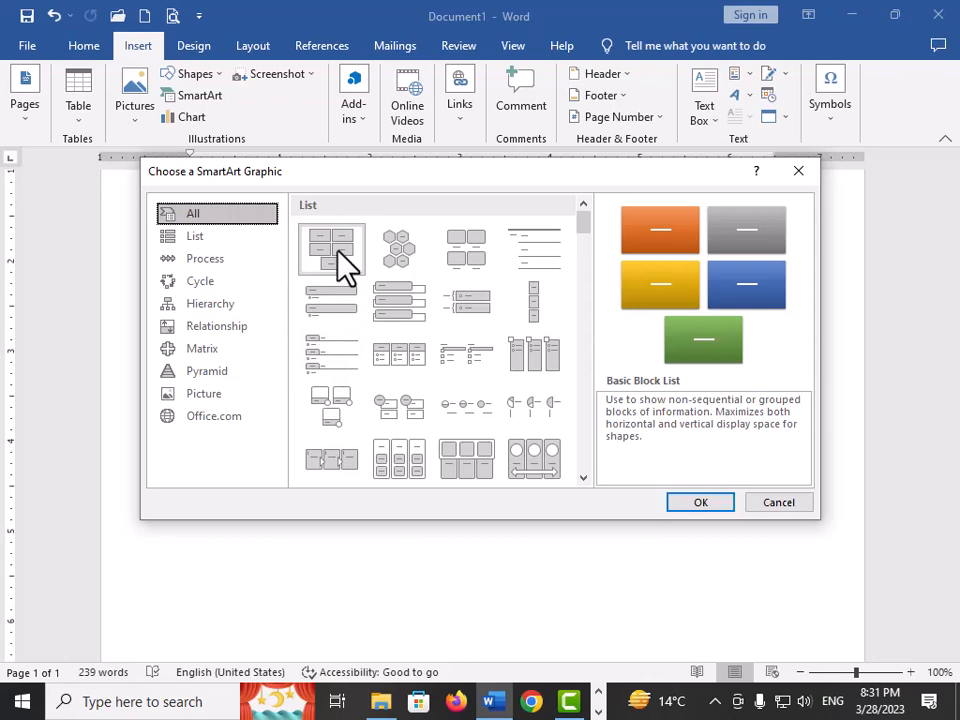
{"action": "left_click_drag", "start_coordinate": [583, 224], "coordinate": [582, 238]}
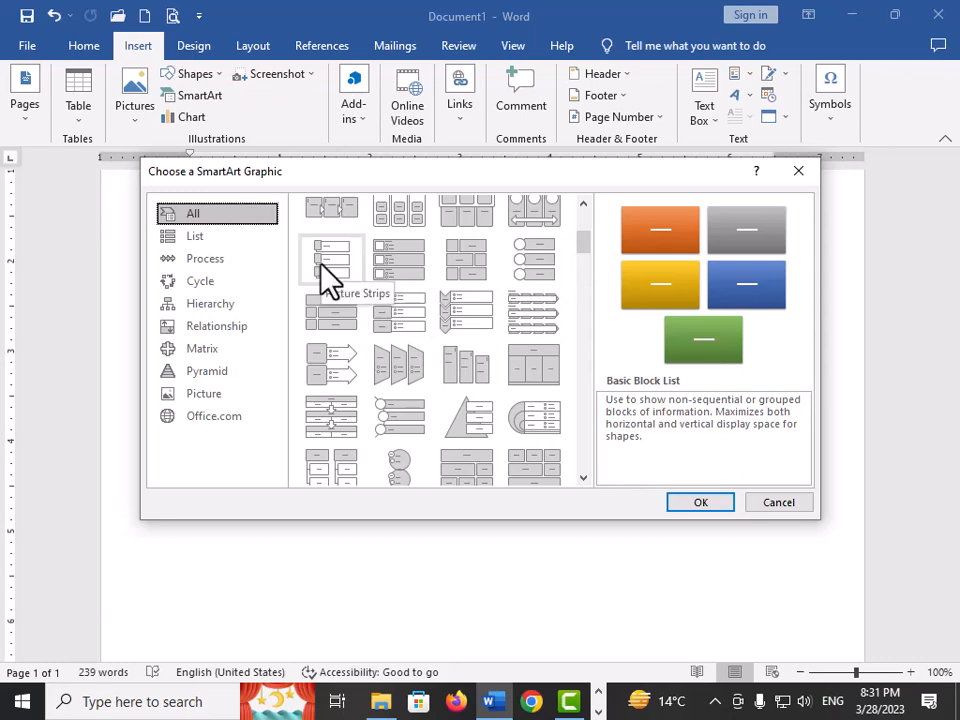
{"action": "left_click", "coordinate": [322, 268]}
{"action": "left_click", "coordinate": [703, 505]}
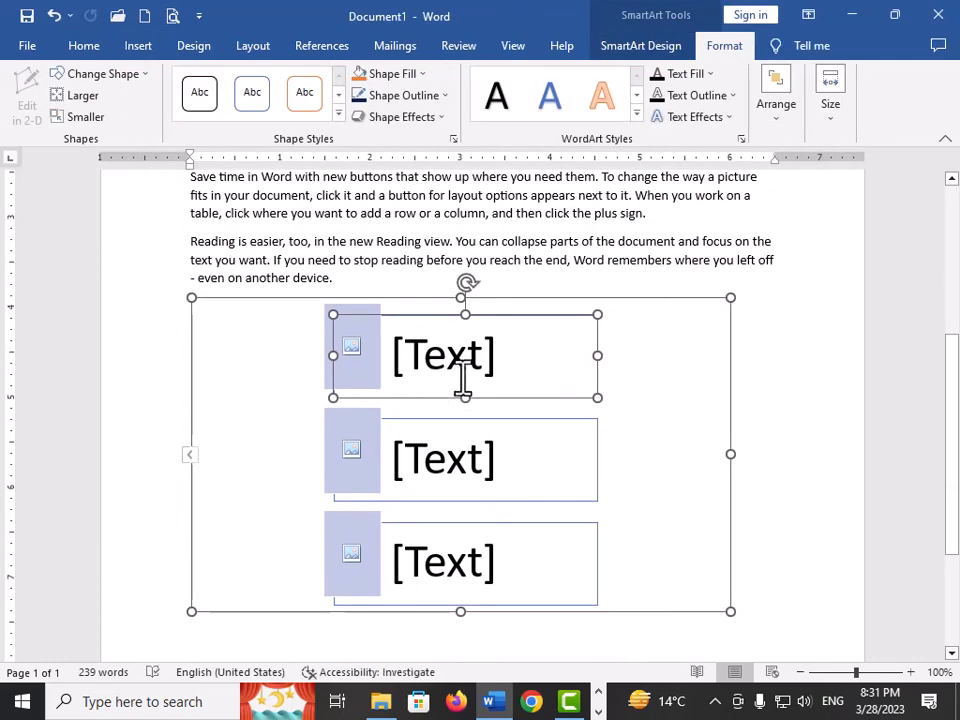
- Fill the three SmartArt text boxes from top to bottom with "MS Word", "MS Excel" and "Ms Power point"
{"action": "left_click", "coordinate": [496, 362]}
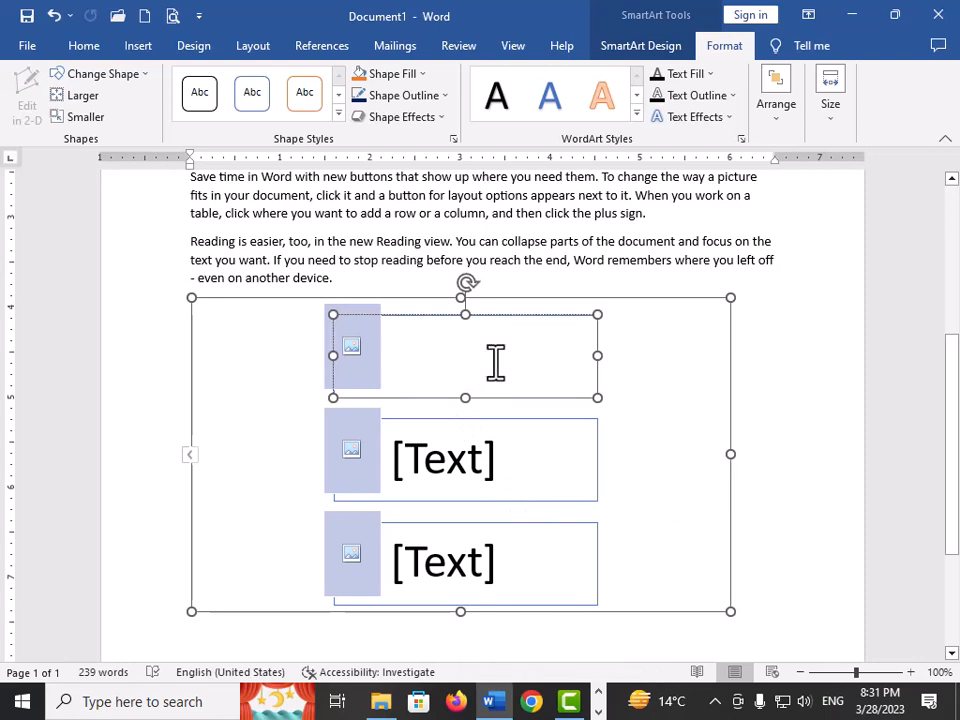
{"action": "type", "text": "MS Word"}
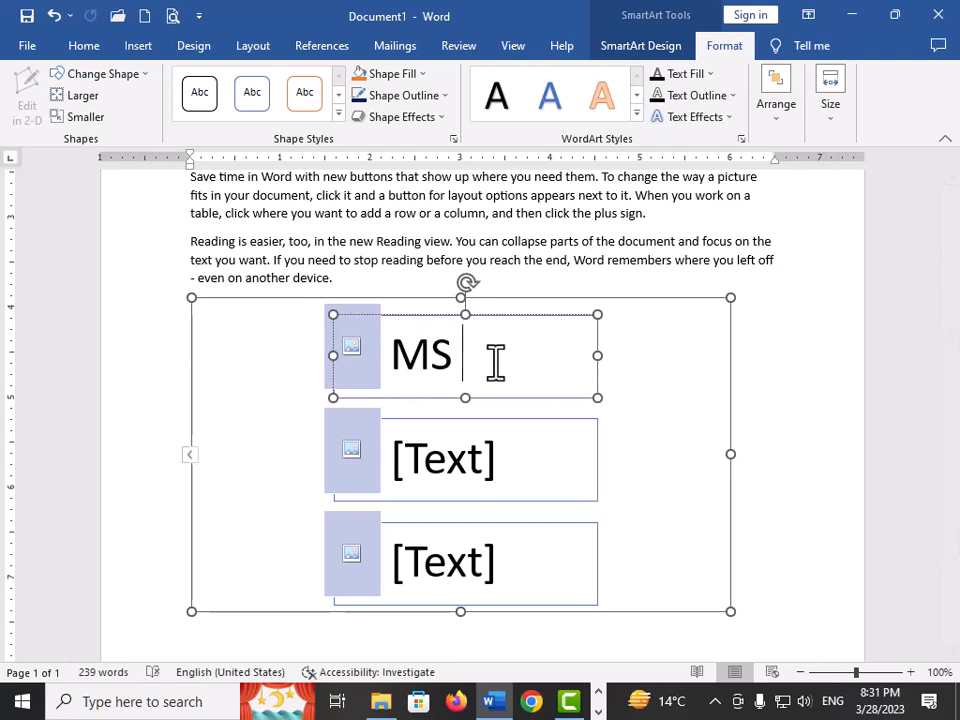
{"action": "left_click", "coordinate": [496, 454]}
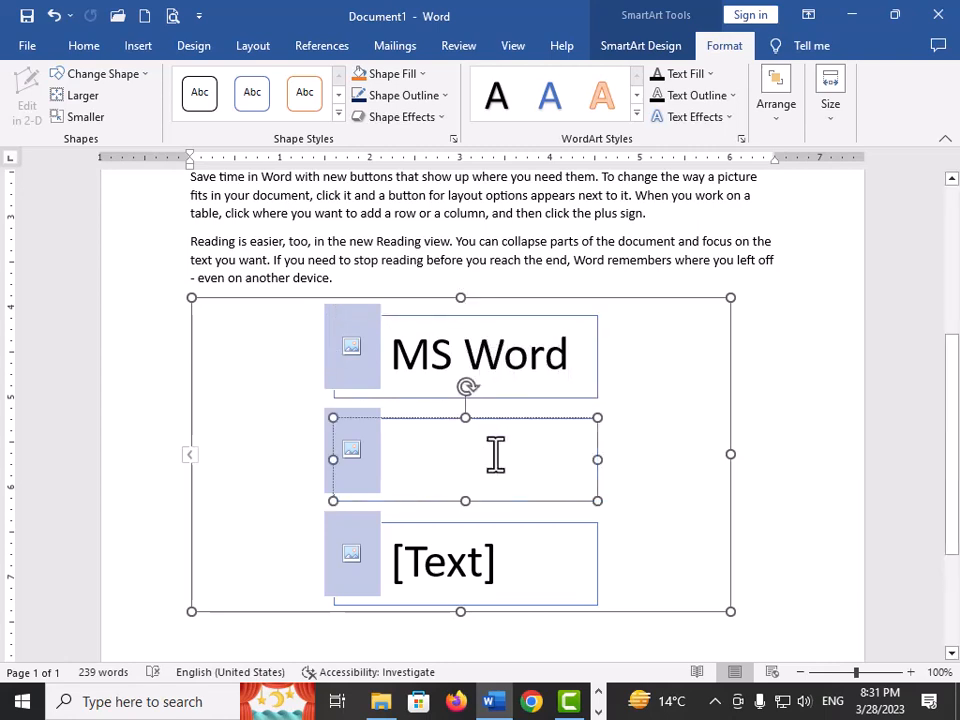
{"action": "type", "text": "MS Excel"}
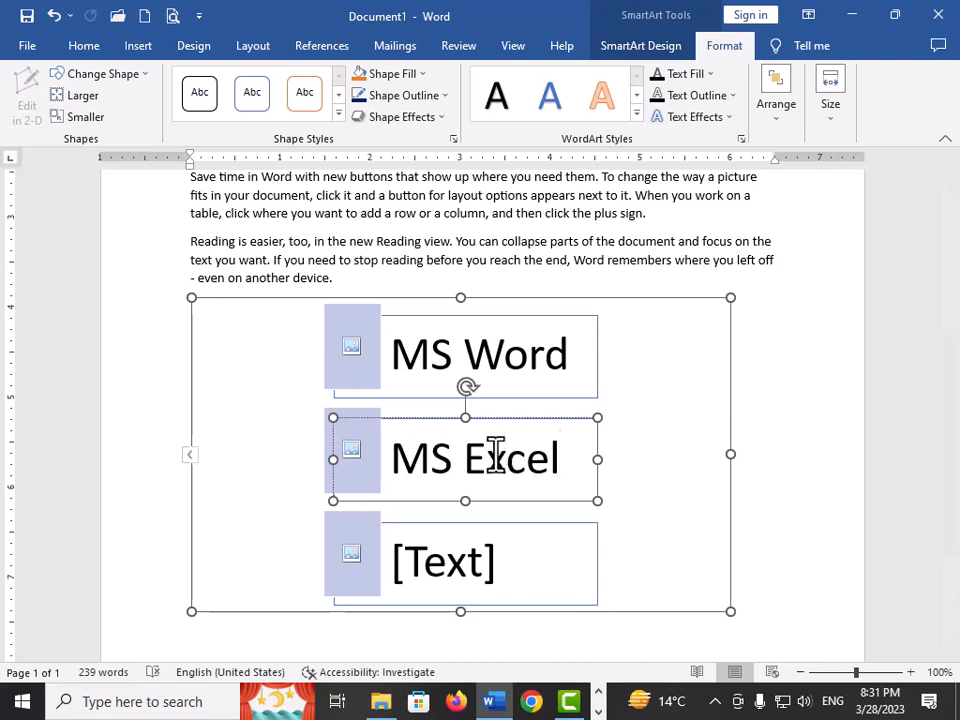
{"action": "left_click", "coordinate": [497, 568]}
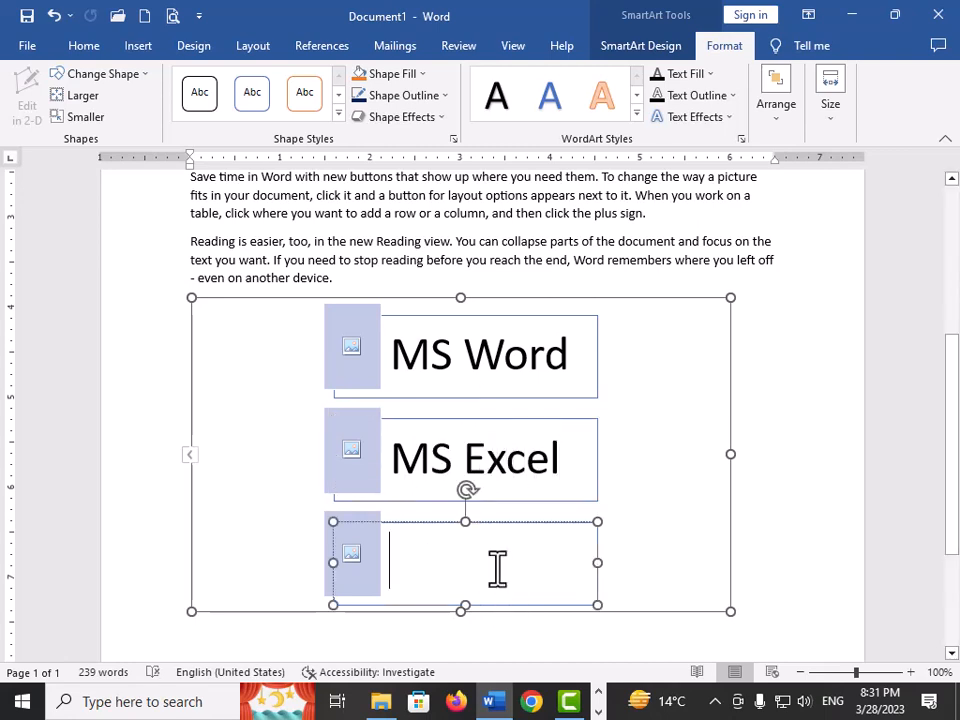
{"action": "type", "text": "M"}
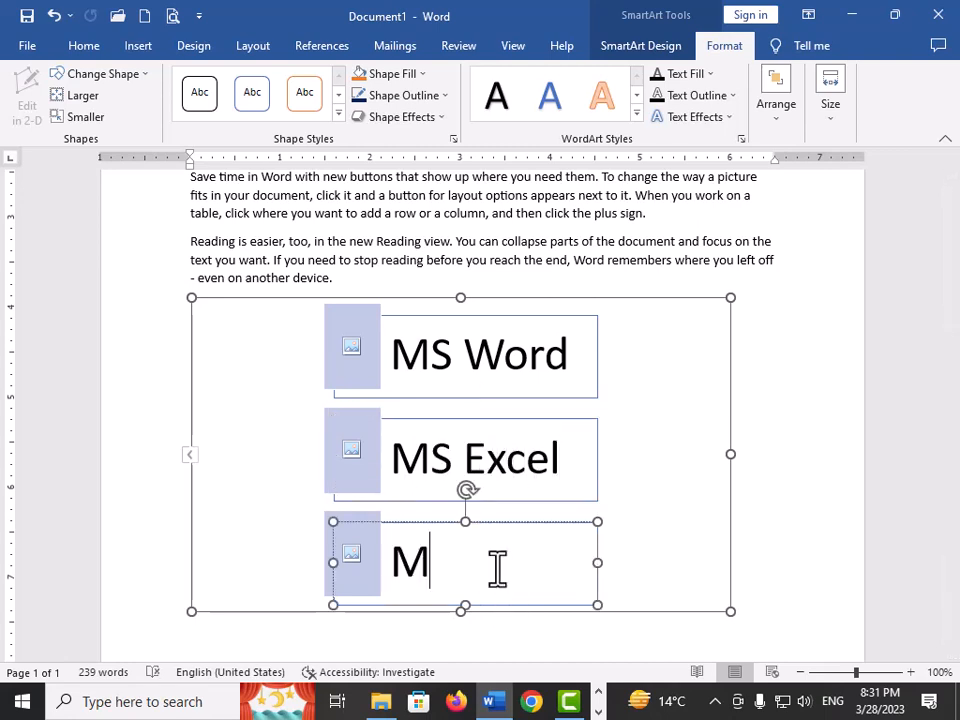
{"action": "type", "text": "s P"}
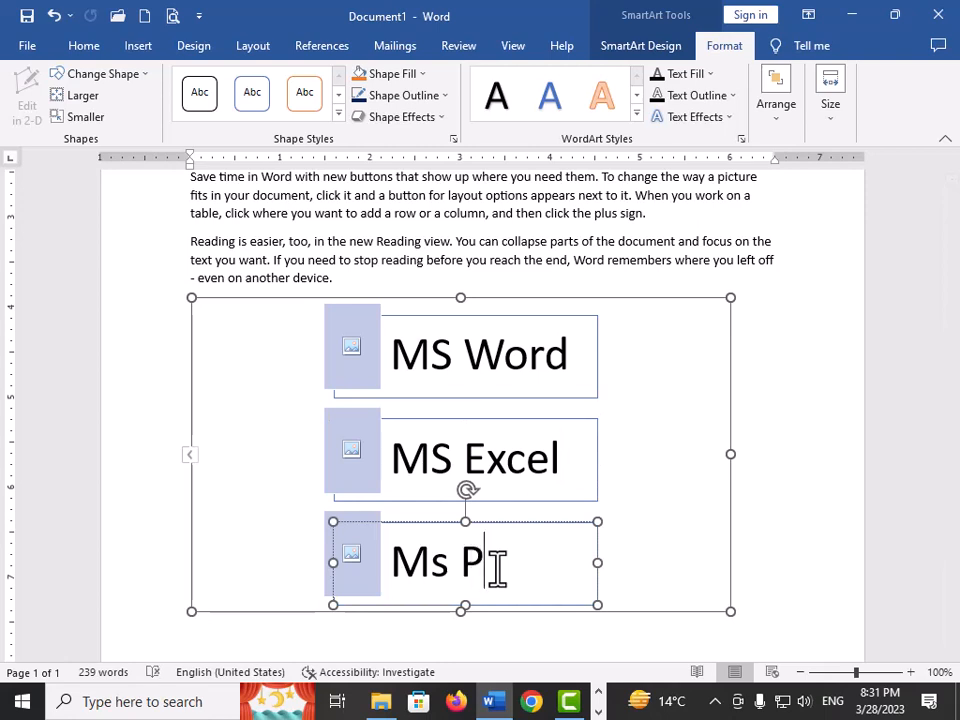
{"action": "type", "text": "ower point"}
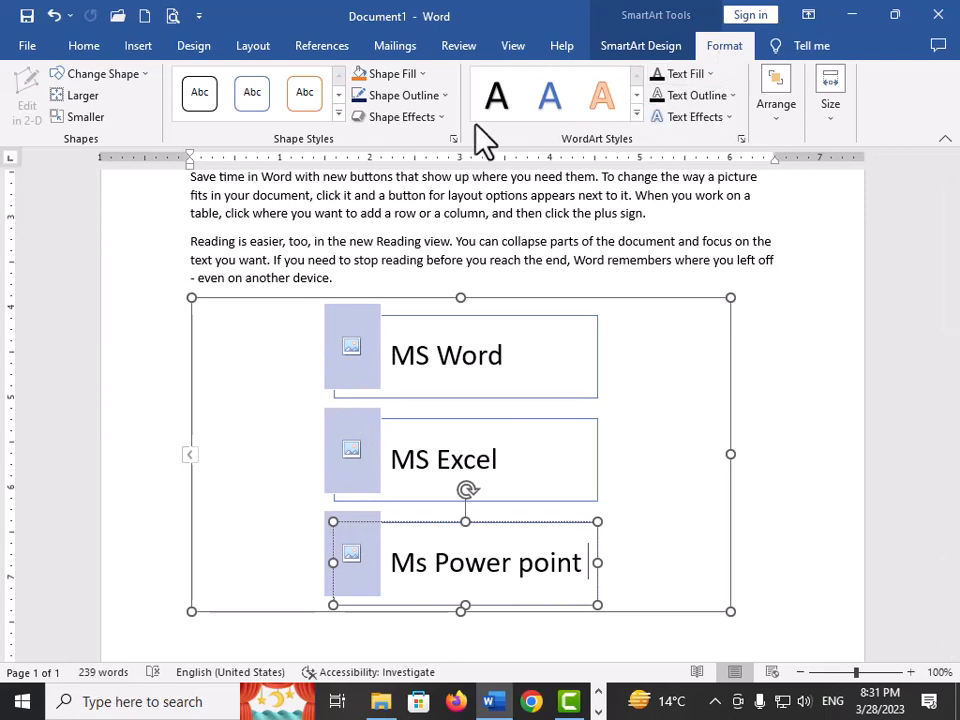
- Apply the solid blue theme style from the second row to the "MS Word" box of the SmartArt graphic
{"action": "left_click", "coordinate": [574, 396]}
{"action": "left_click", "coordinate": [338, 116]}
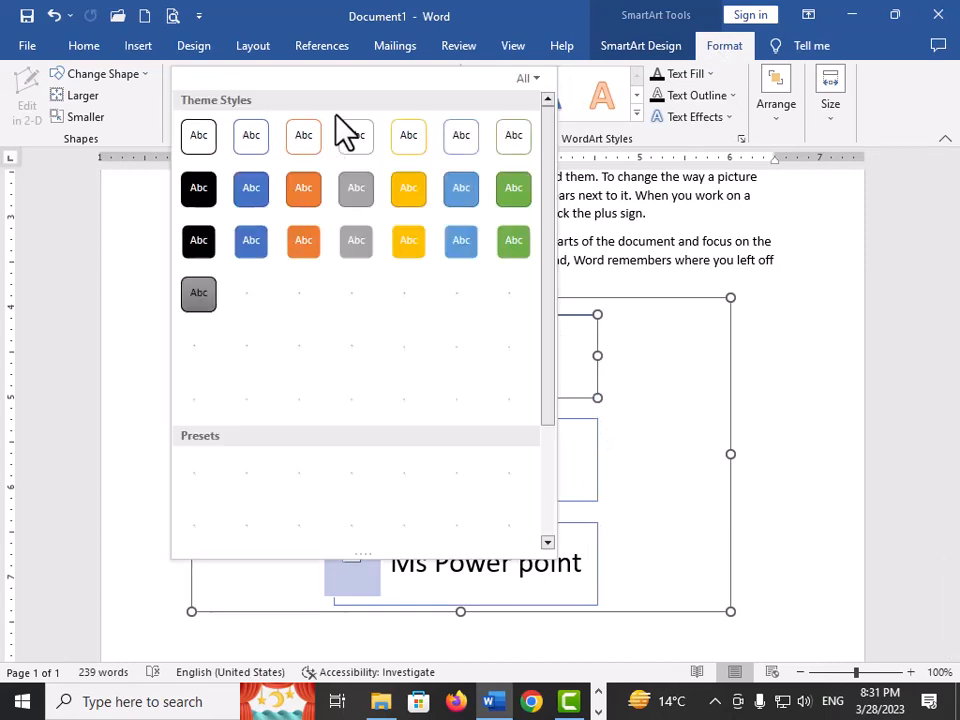
{"action": "left_click", "coordinate": [251, 190]}
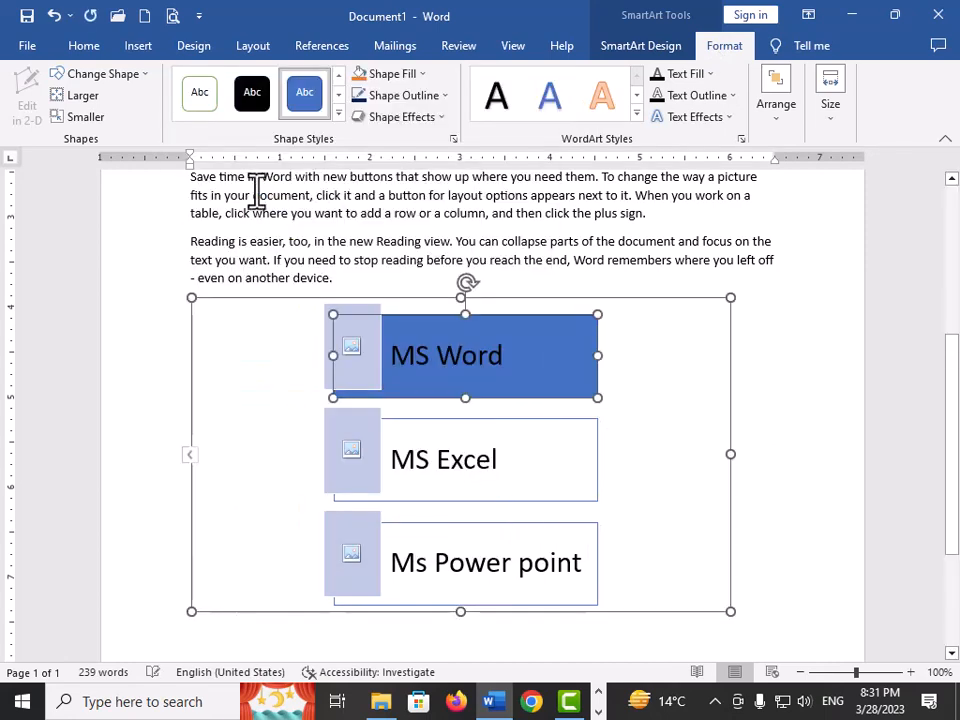
- Fill the background of the whole SmartArt graphic with a light green theme colour
{"action": "left_click", "coordinate": [680, 298]}
{"action": "left_click", "coordinate": [421, 74]}
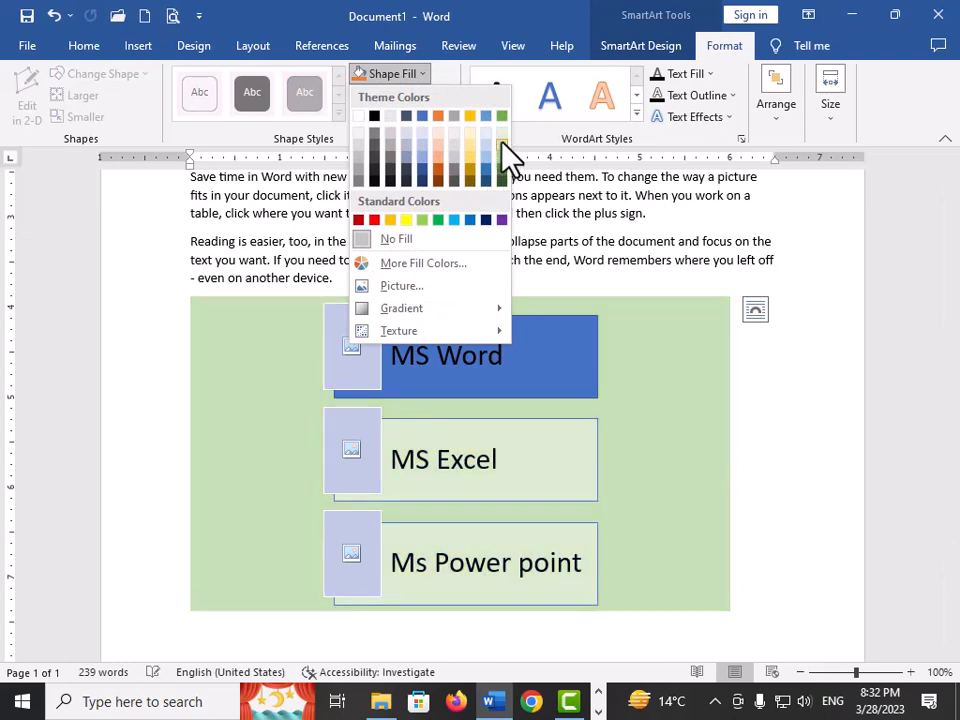
{"action": "left_click", "coordinate": [502, 154]}
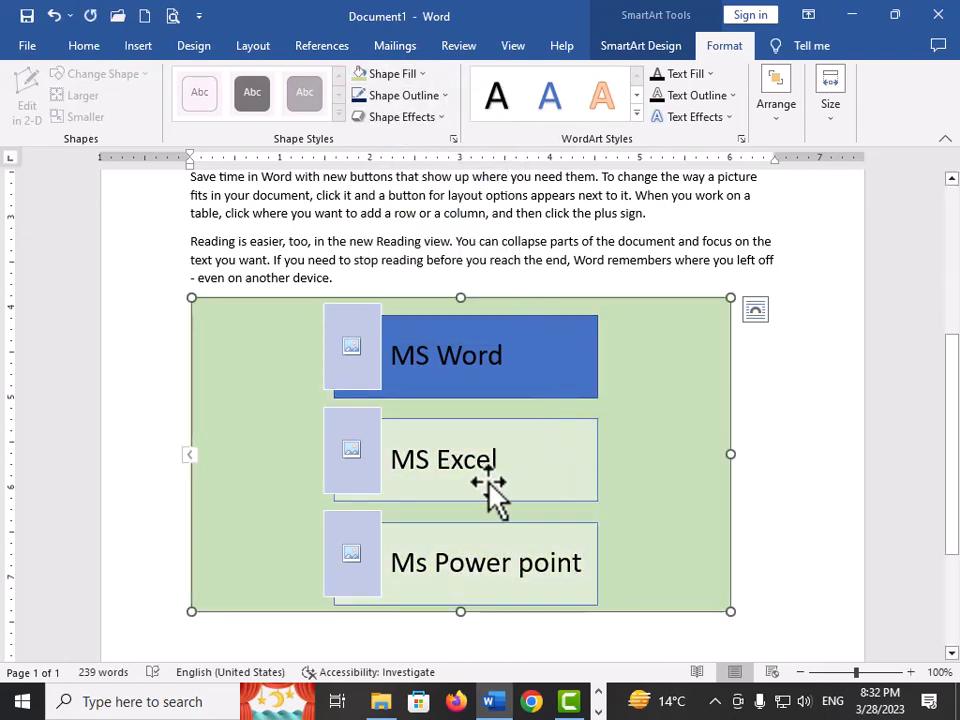
- Shrink the SmartArt graphic to about 70% of its width and 60% of its height, and delete it
{"action": "left_click", "coordinate": [765, 521]}
{"action": "left_click", "coordinate": [727, 605]}
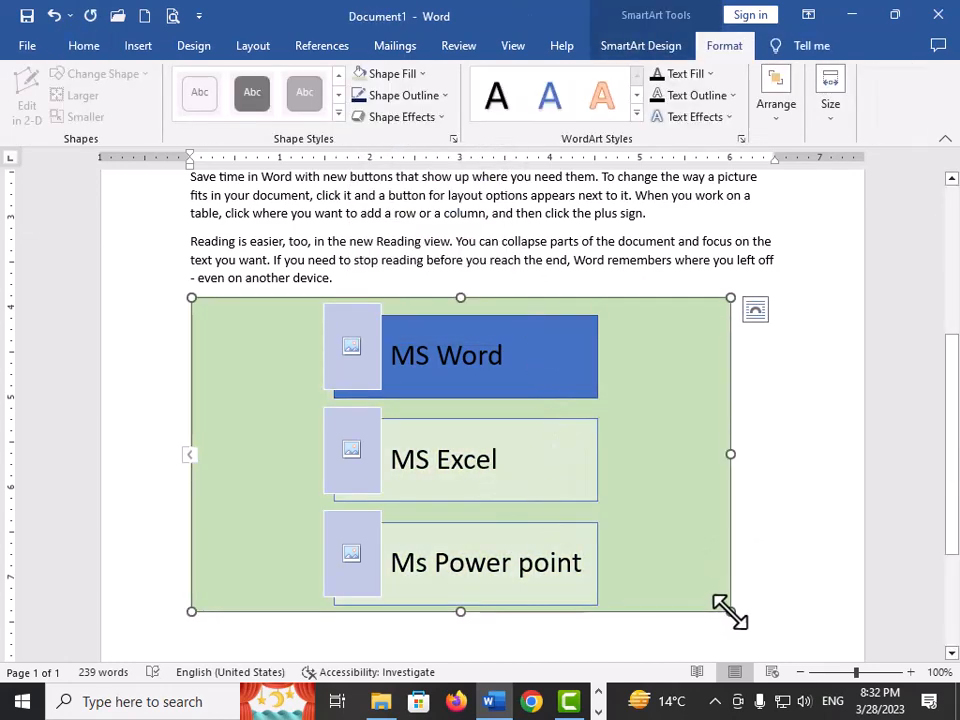
{"action": "left_click_drag", "start_coordinate": [727, 605], "coordinate": [441, 433]}
{"action": "left_click_drag", "start_coordinate": [504, 474], "coordinate": [575, 484]}
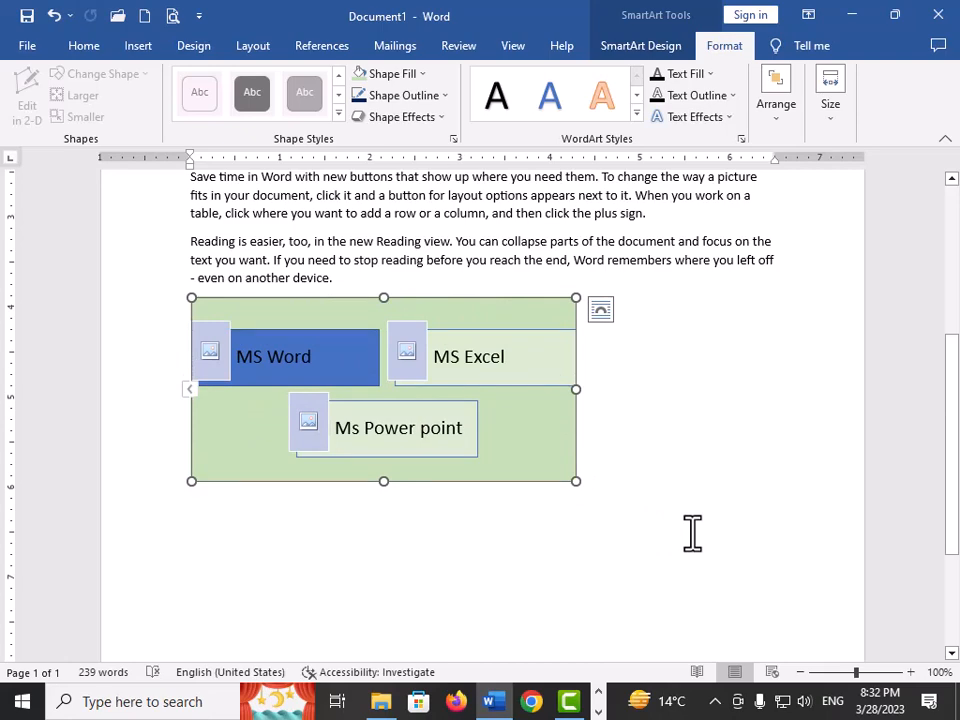
{"action": "key", "text": "Delete"}
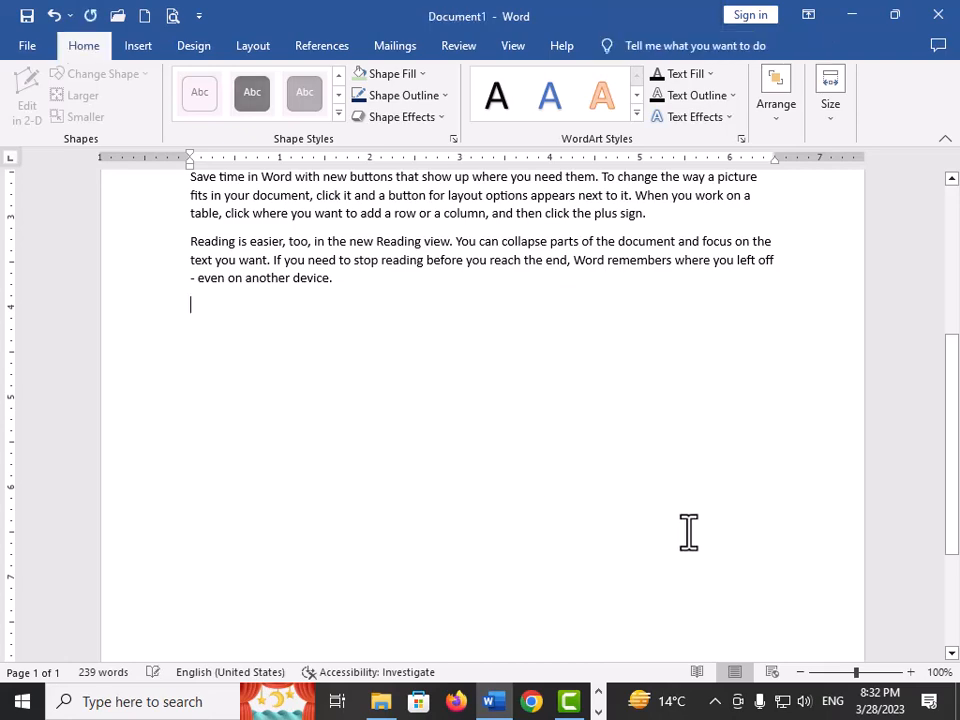
- Look through the Line, Pie, Bar and Area chart types and insert a Clustered Column chart below the last paragraph
{"action": "left_click", "coordinate": [140, 46]}
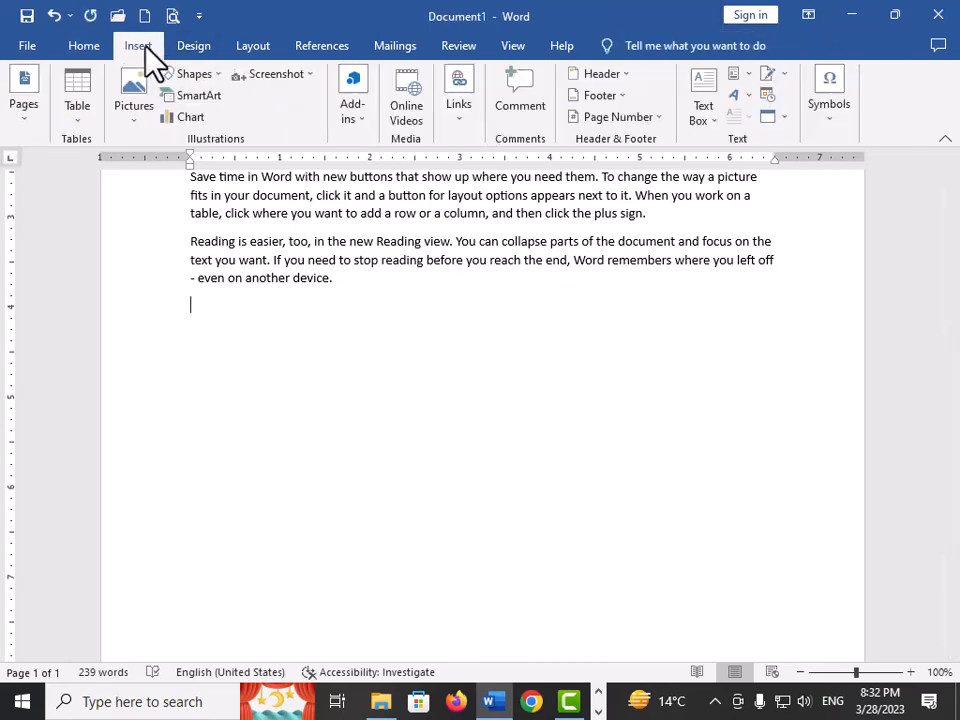
{"action": "left_click", "coordinate": [189, 120]}
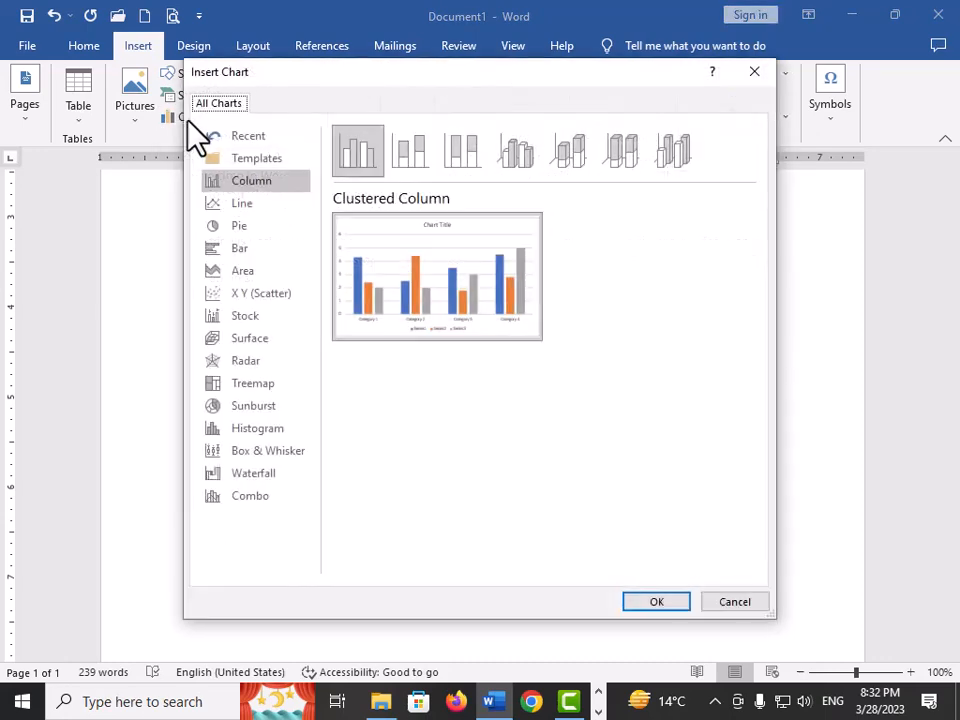
{"action": "left_click", "coordinate": [242, 205]}
{"action": "left_click", "coordinate": [240, 227]}
{"action": "left_click", "coordinate": [241, 250]}
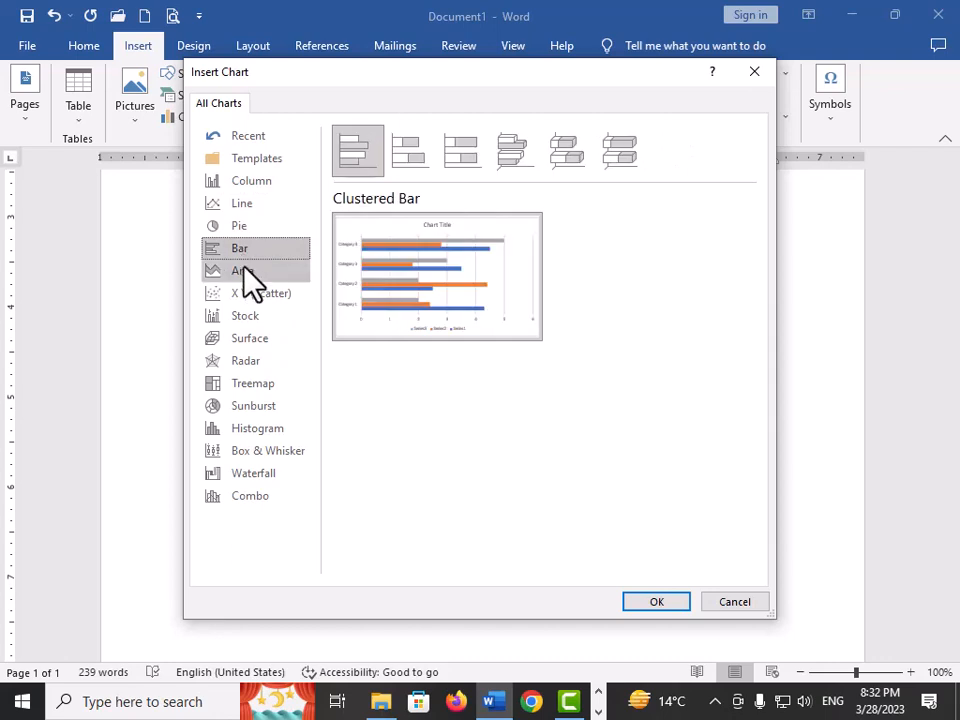
{"action": "left_click", "coordinate": [242, 269]}
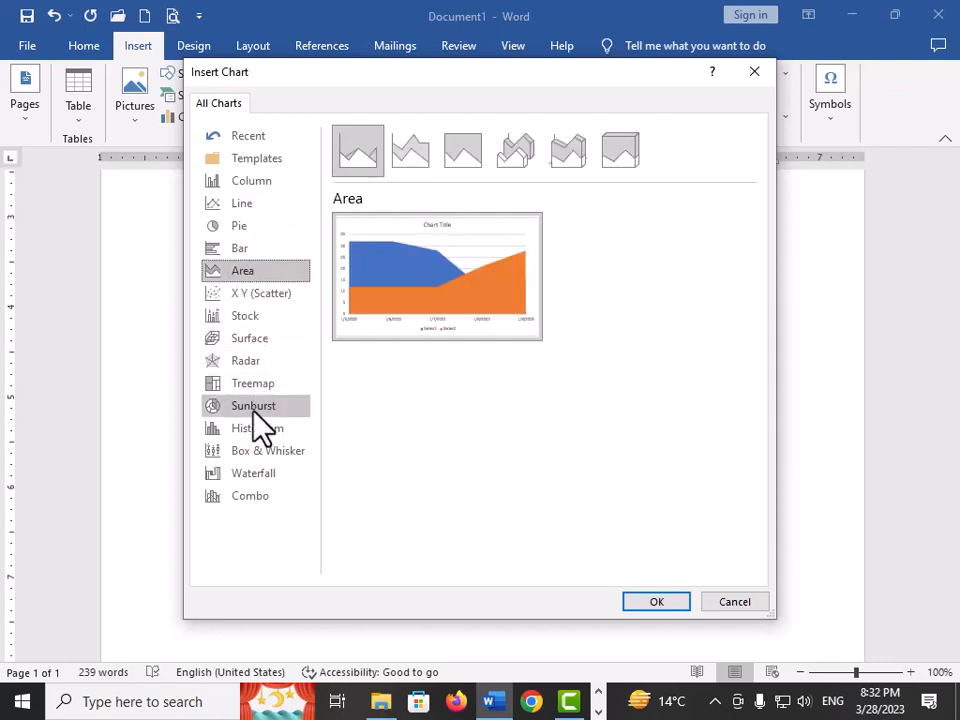
{"action": "left_click", "coordinate": [250, 185]}
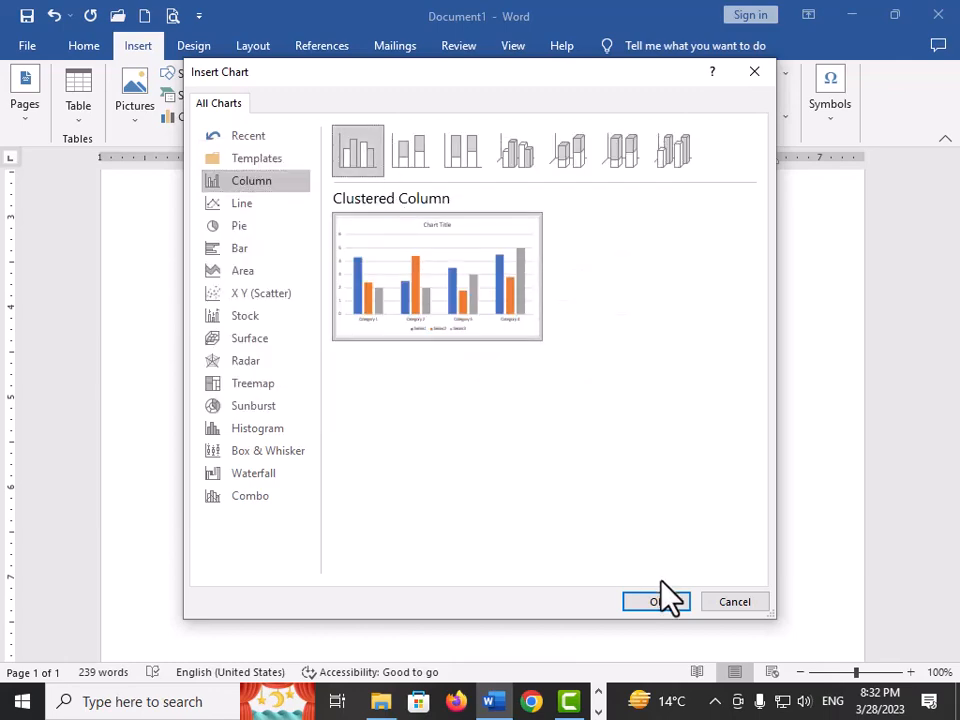
{"action": "left_click", "coordinate": [663, 603]}
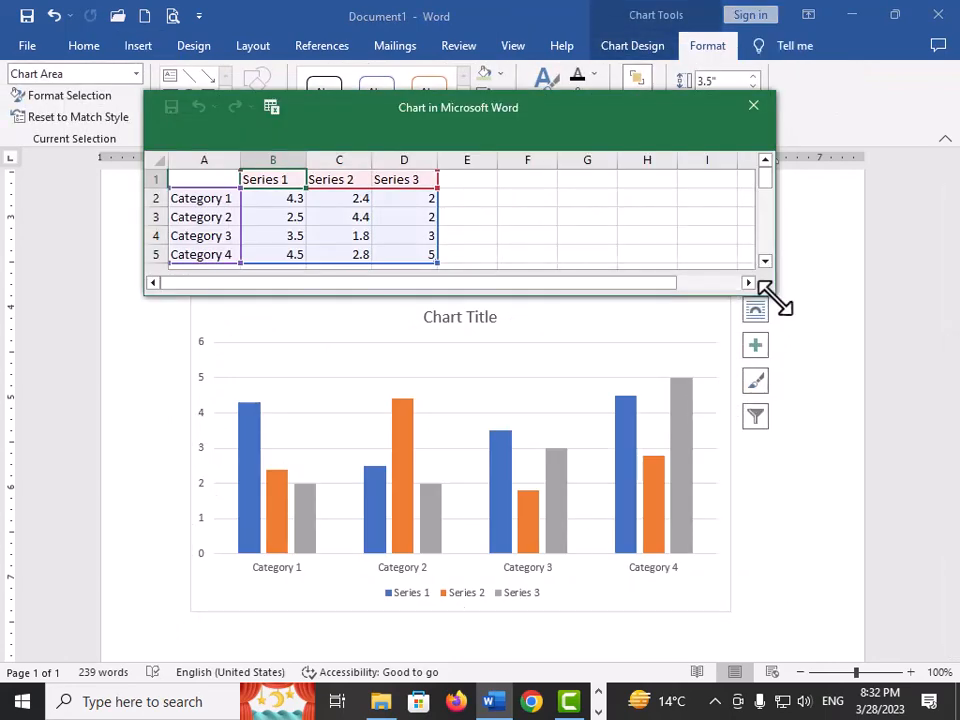
- Make the chart's data sheet taller and replace the category labels in A2:A5 with "Name" and three people's first names
{"action": "left_click_drag", "start_coordinate": [775, 295], "coordinate": [692, 332]}
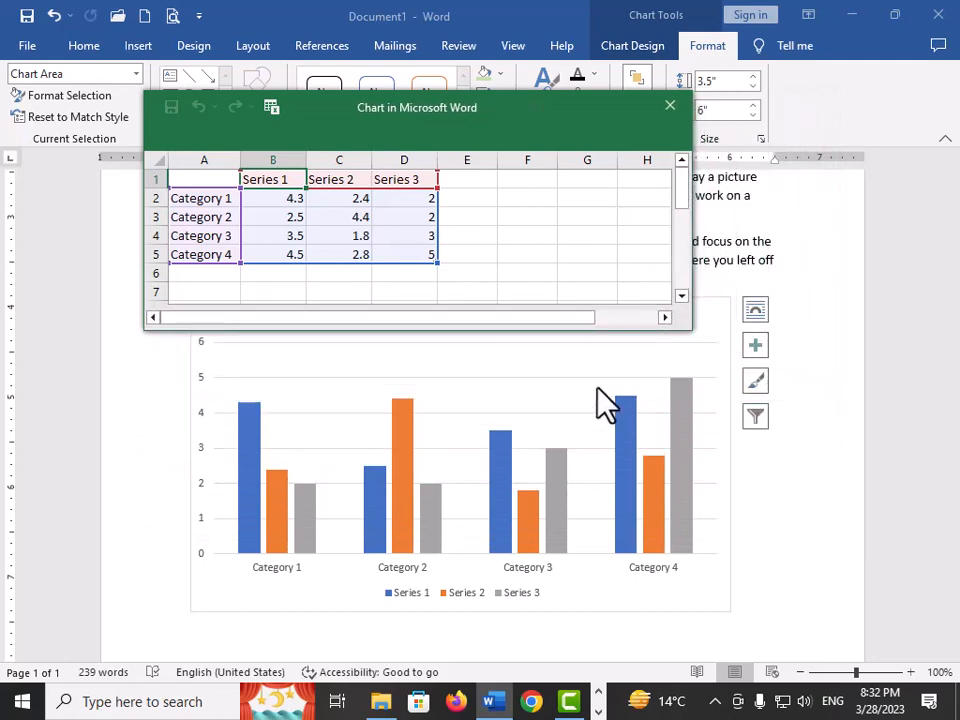
{"action": "left_click", "coordinate": [208, 201]}
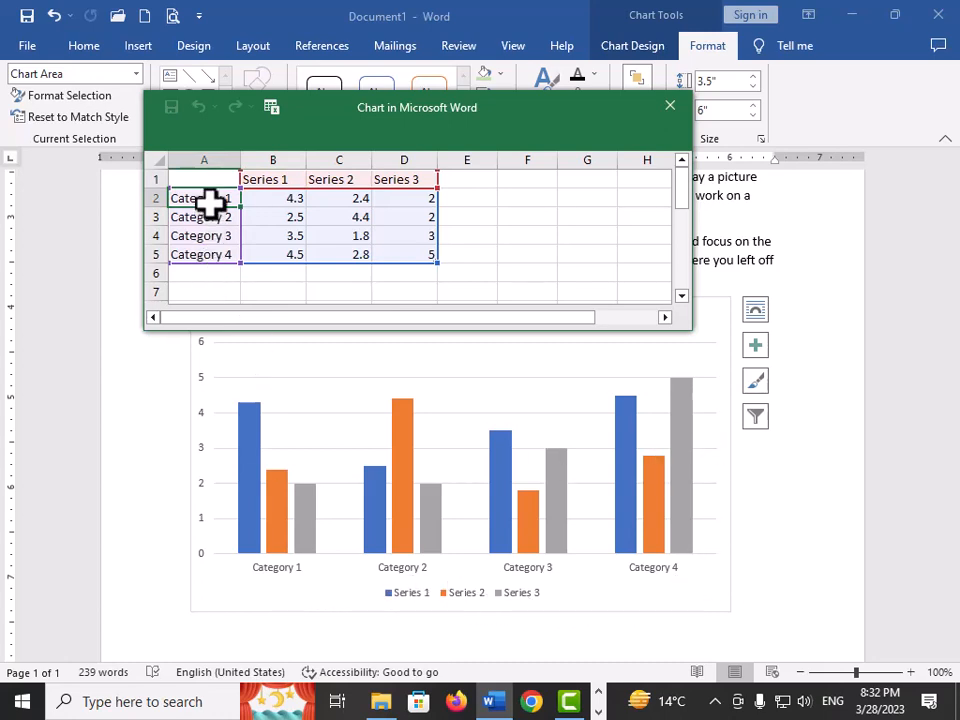
{"action": "type", "text": "Nam"}
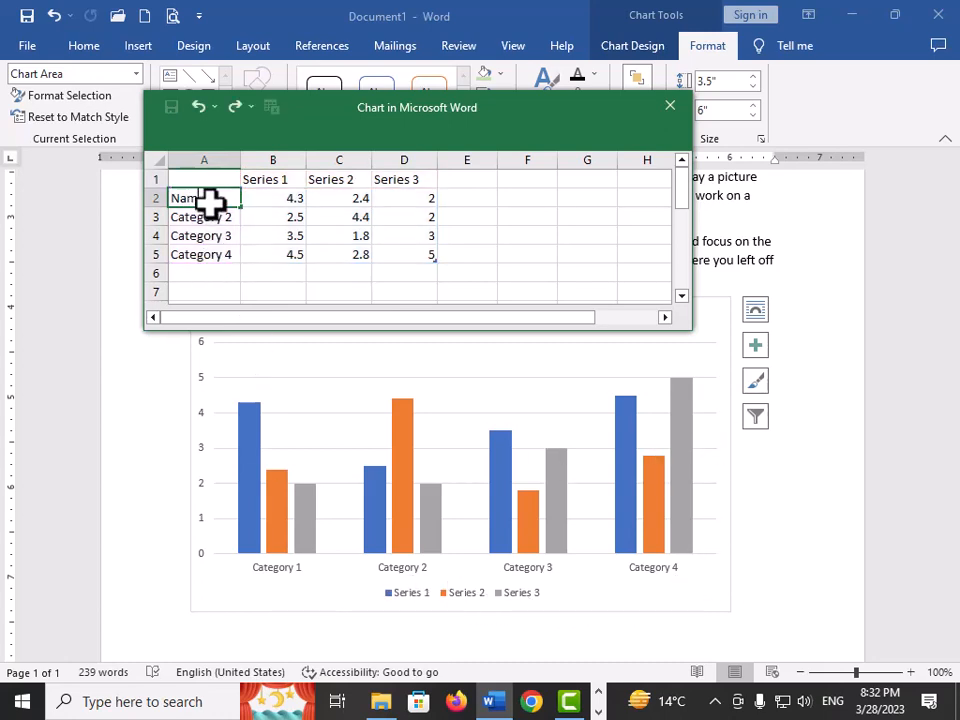
{"action": "type", "text": "e"}
{"action": "key", "text": "Return"}
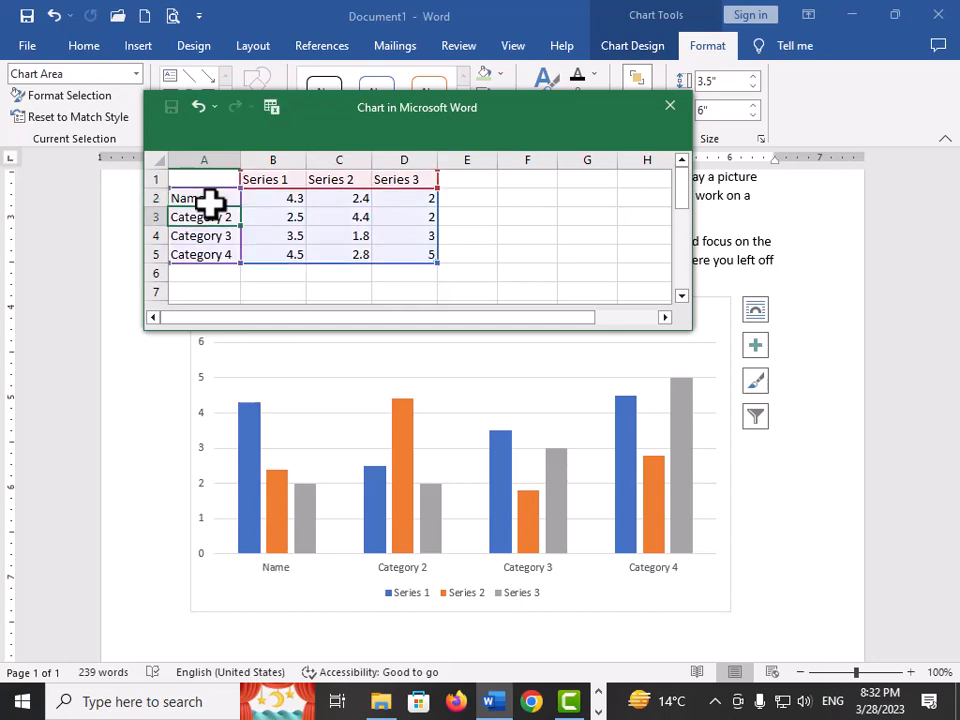
{"action": "type", "text": "ali"}
{"action": "key", "text": "Return"}
{"action": "type", "text": "k"}
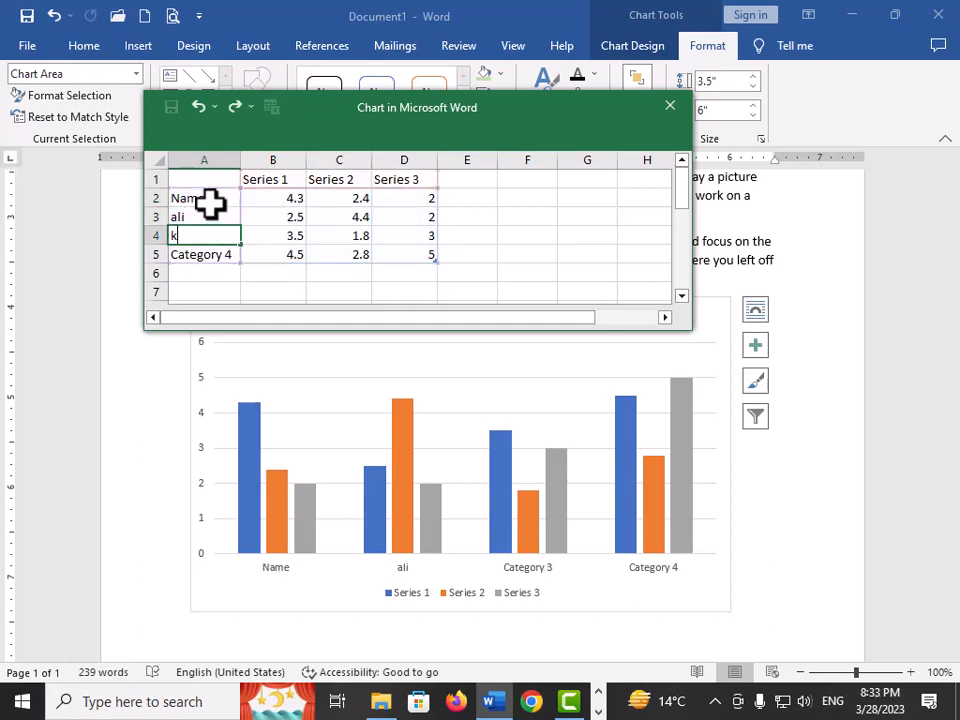
{"action": "type", "text": "halid"}
{"action": "key", "text": "Return"}
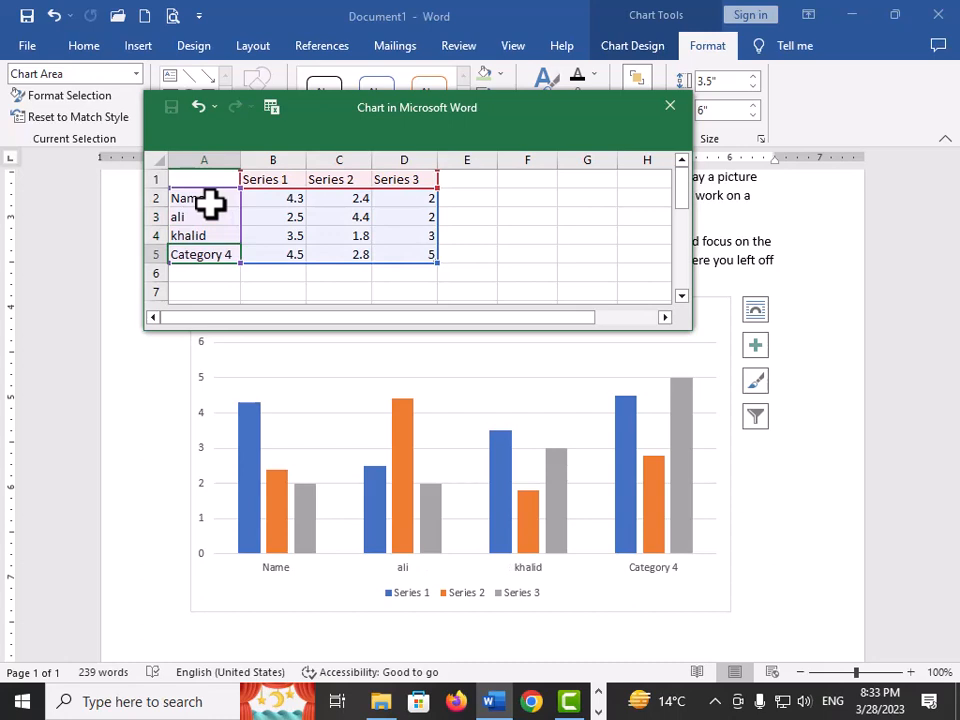
{"action": "type", "text": "basit"}
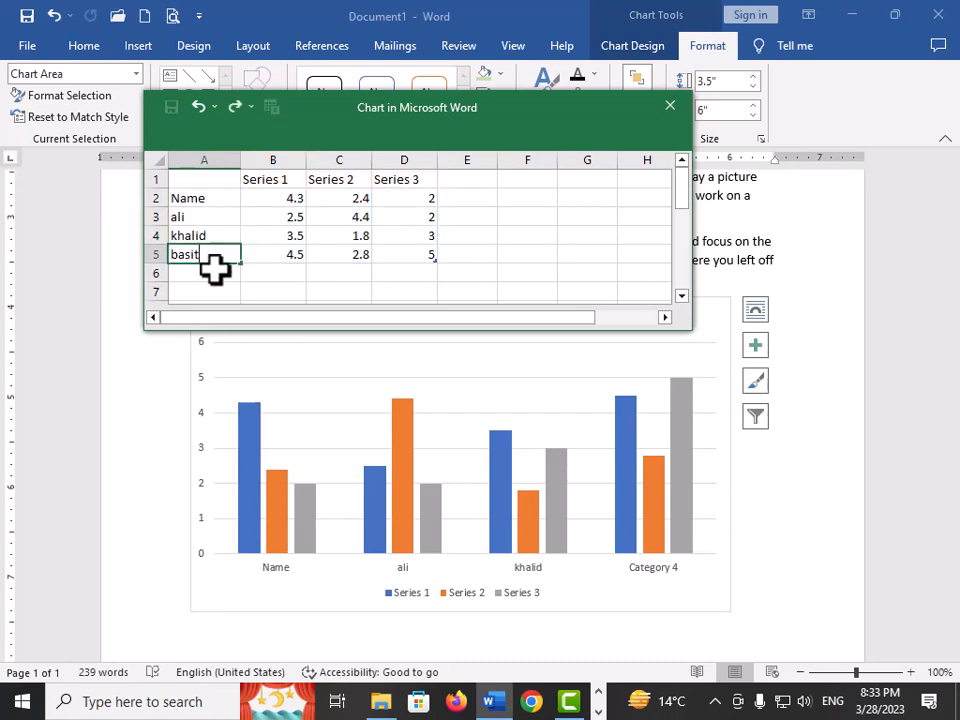
{"action": "left_click", "coordinate": [262, 276]}
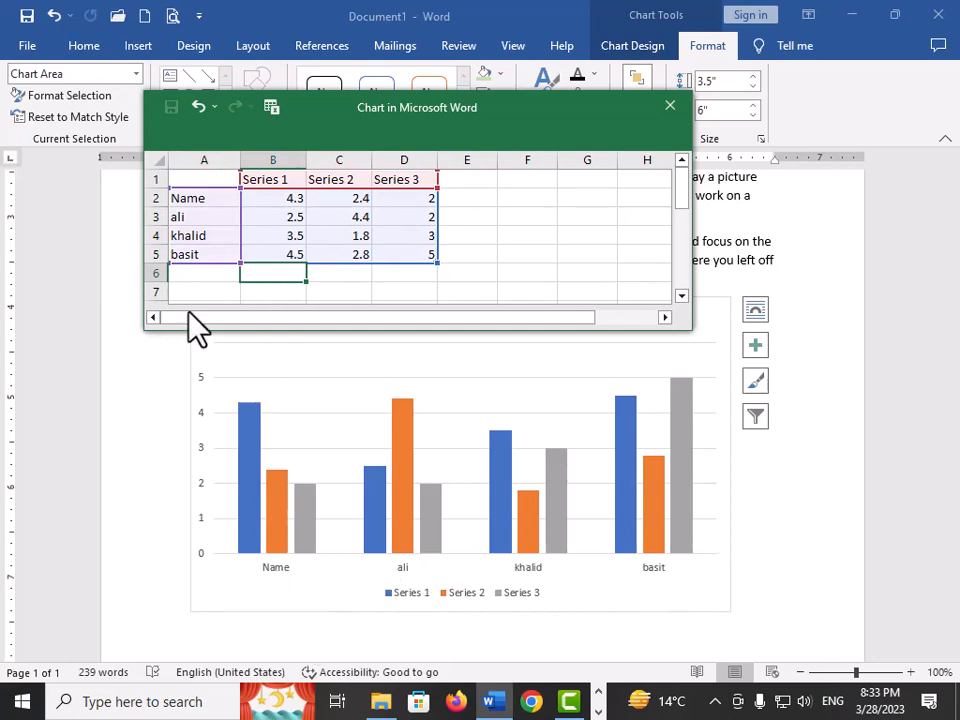
- Replace the label in A2 of the chart data with another person's first name, and enter "Name" in A1
{"action": "left_click", "coordinate": [203, 199]}
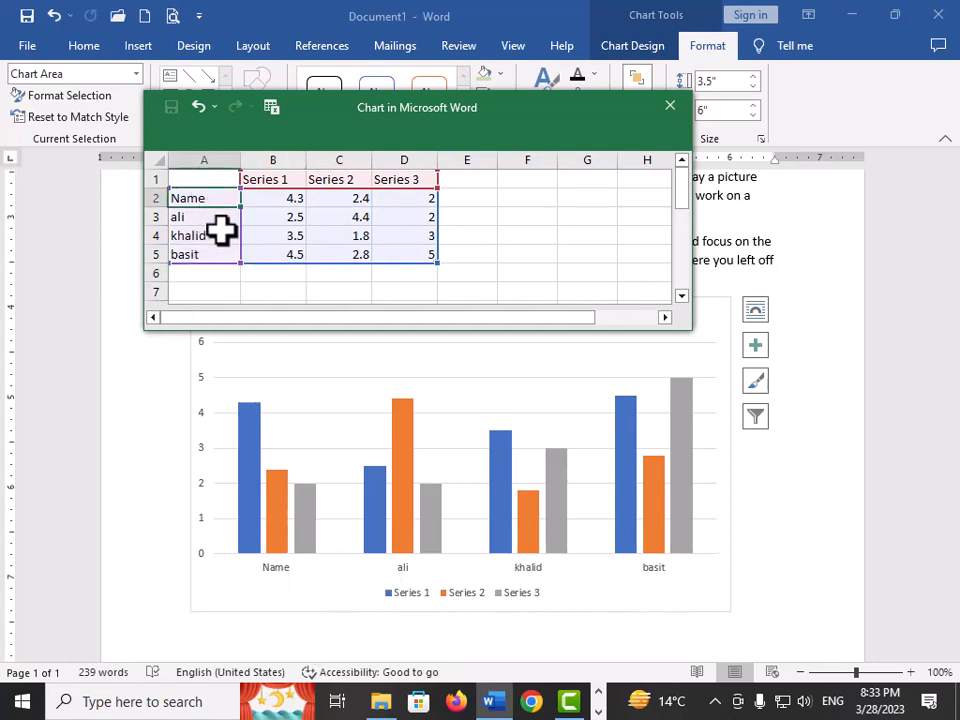
{"action": "type", "text": "Babar"}
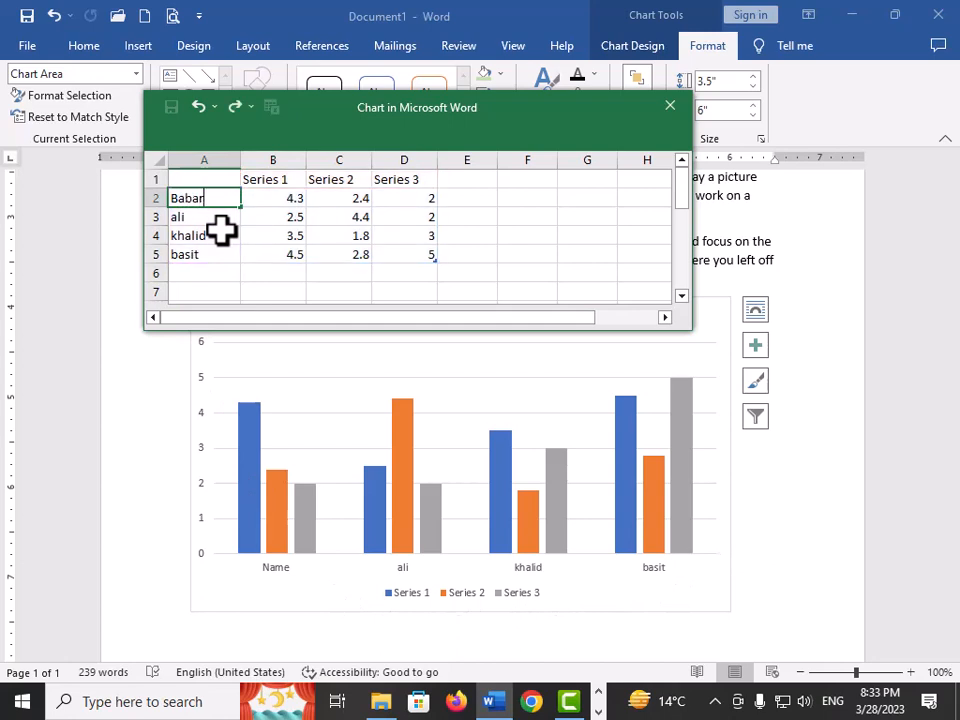
{"action": "left_click", "coordinate": [207, 179]}
{"action": "type", "text": "Nam"}
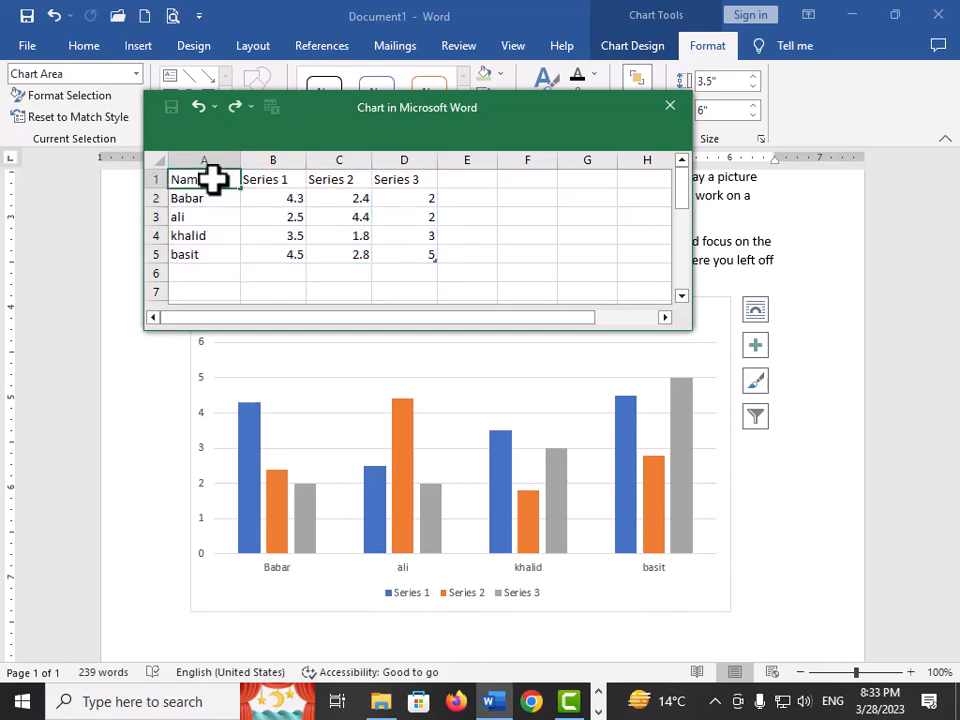
{"action": "type", "text": "e"}
- Rename the three chart series in B1:D1 to "Urdu", "English" and "math", and close the data sheet
{"action": "left_click", "coordinate": [270, 181]}
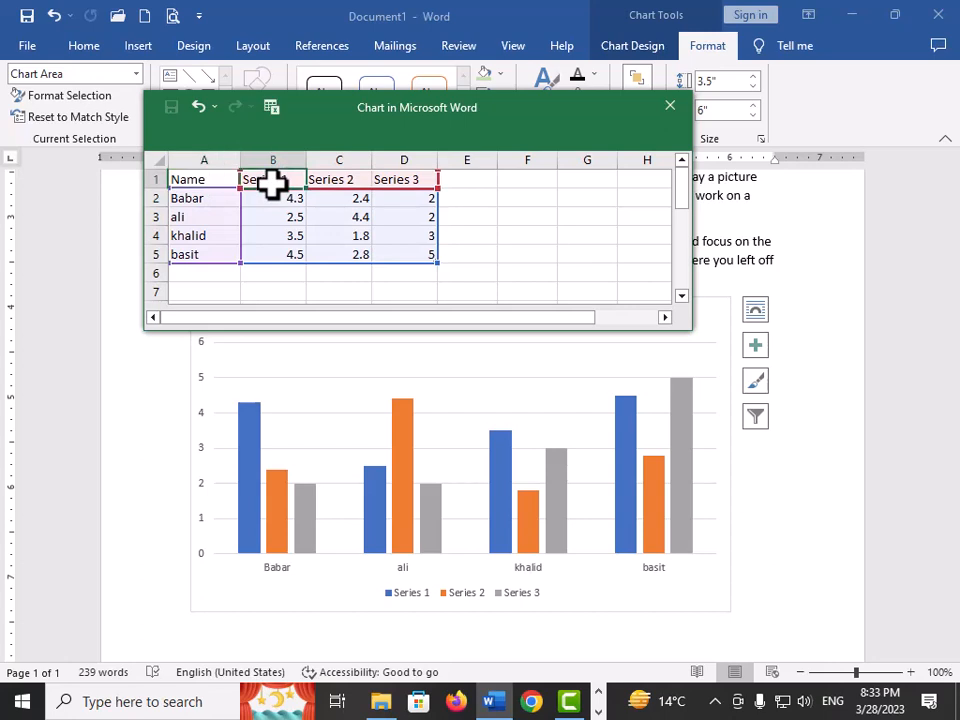
{"action": "type", "text": "Ur"}
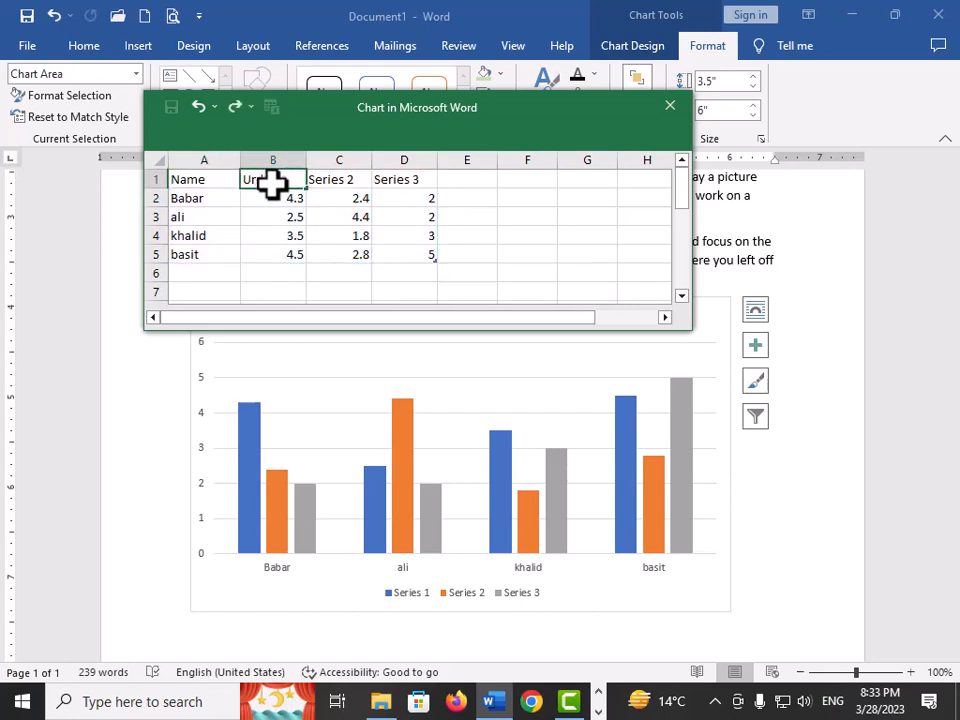
{"action": "type", "text": "du"}
{"action": "left_click", "coordinate": [320, 180]}
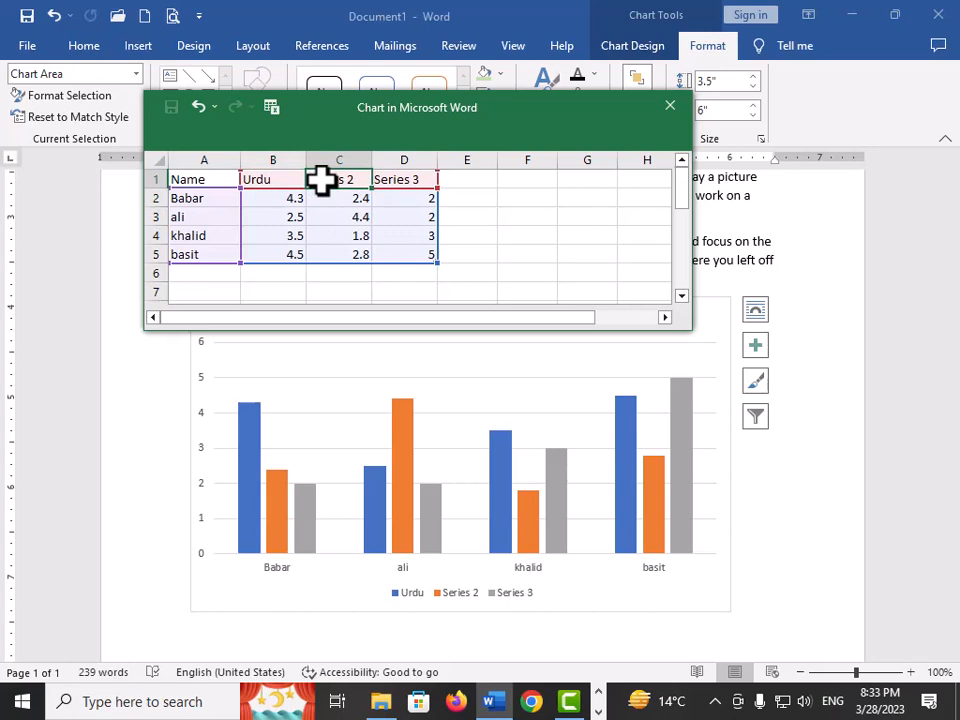
{"action": "type", "text": "English"}
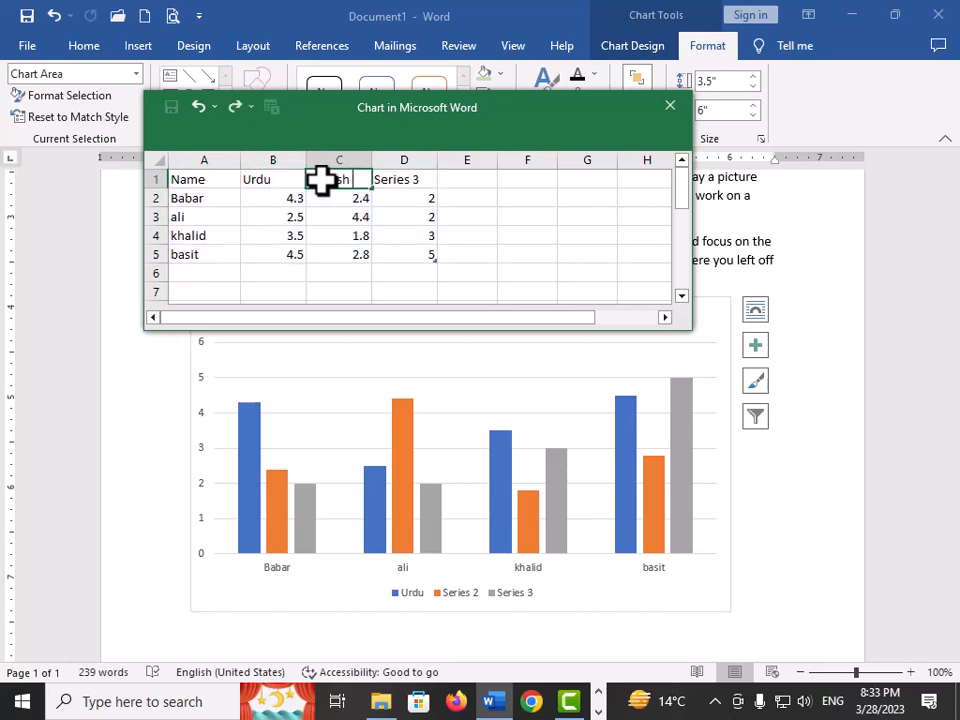
{"action": "key", "text": "Tab"}
{"action": "type", "text": "ma"}
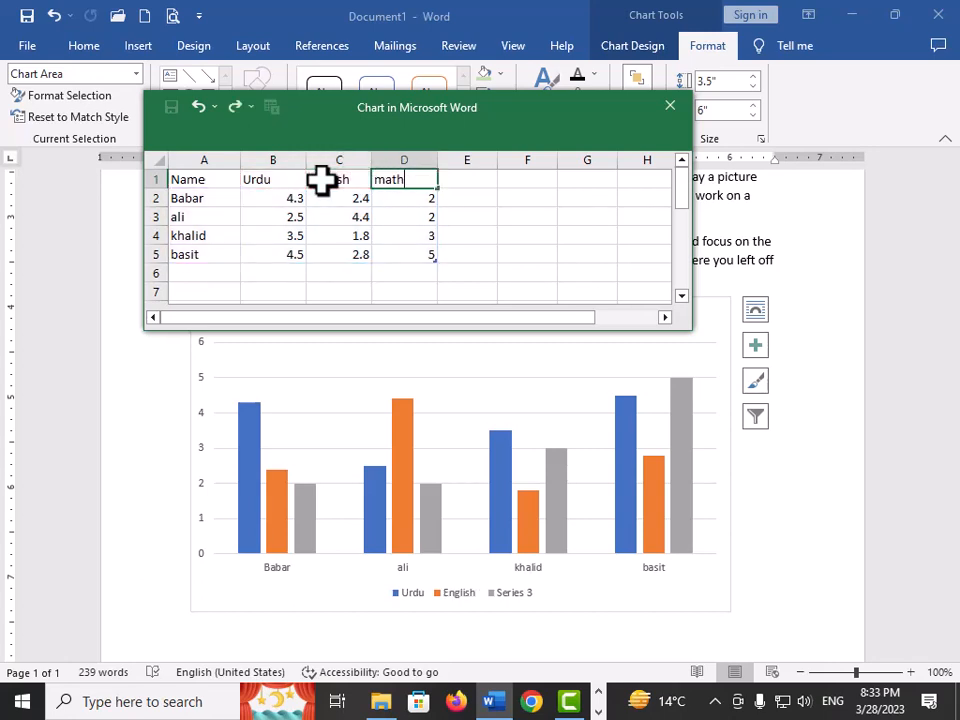
{"action": "type", "text": "th"}
{"action": "left_click", "coordinate": [506, 289]}
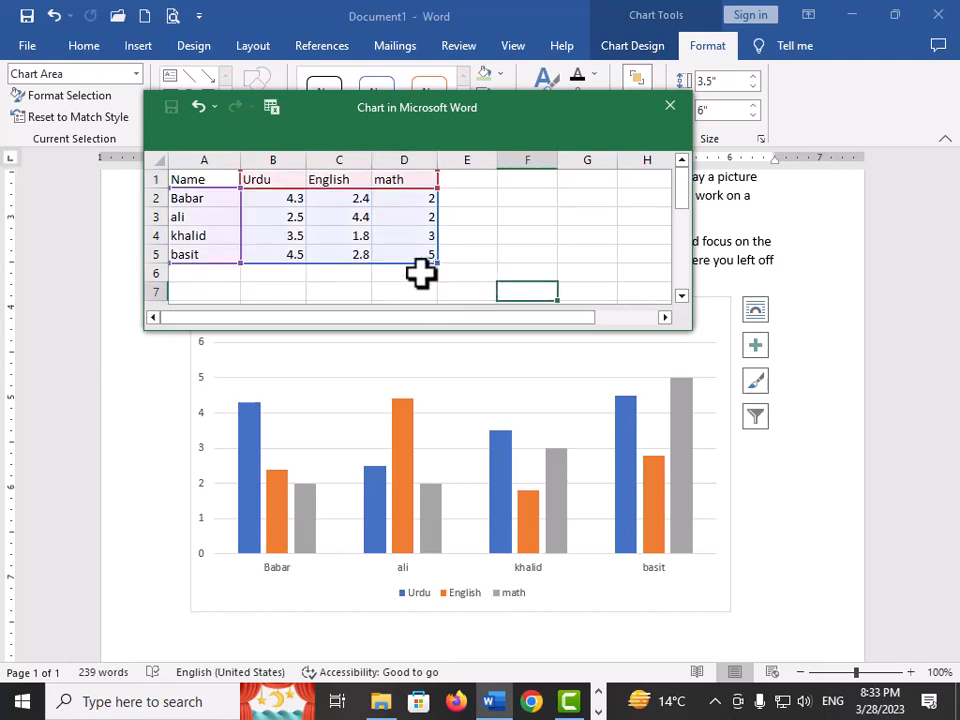
{"action": "left_click", "coordinate": [420, 198]}
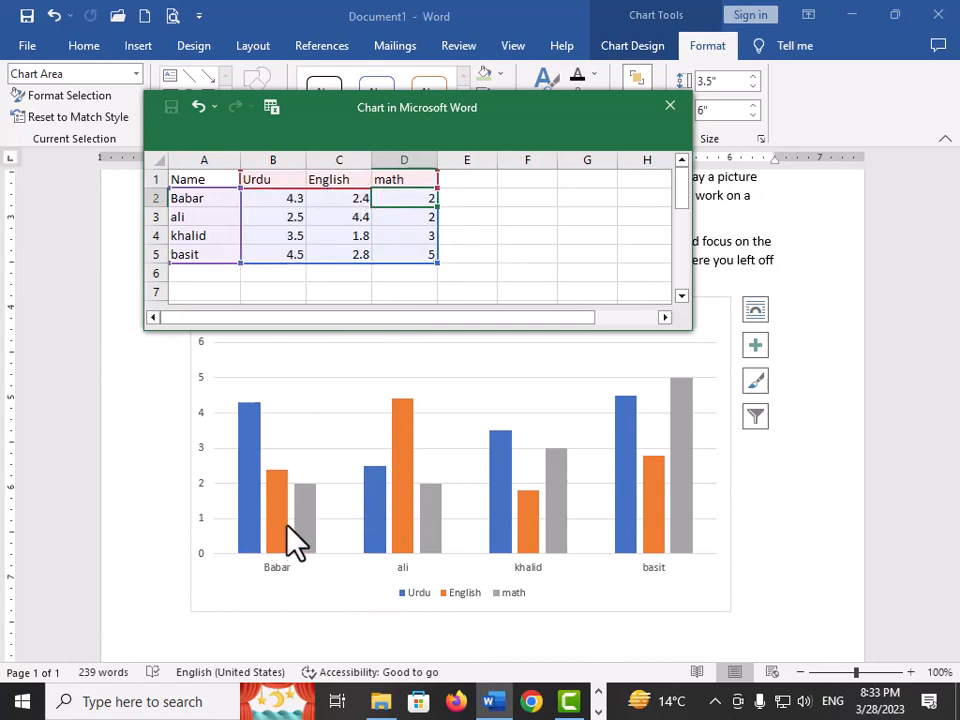
{"action": "left_click", "coordinate": [672, 107]}
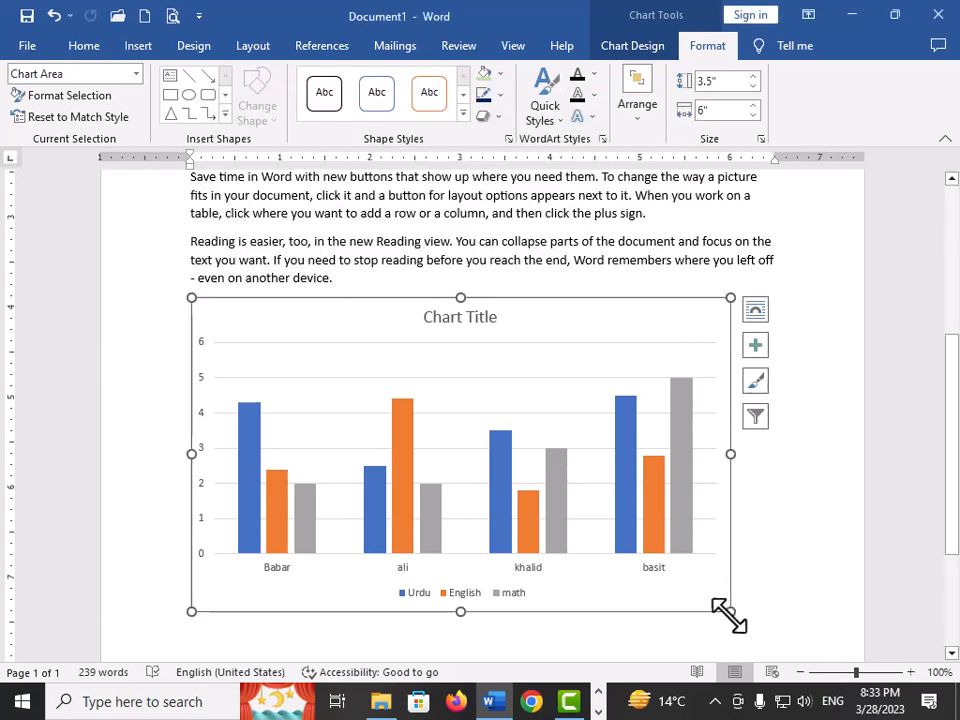
- Shrink the chart to about 1.69" high by 2.76" wide, and delete it from the document
{"action": "left_click_drag", "start_coordinate": [729, 616], "coordinate": [439, 450]}
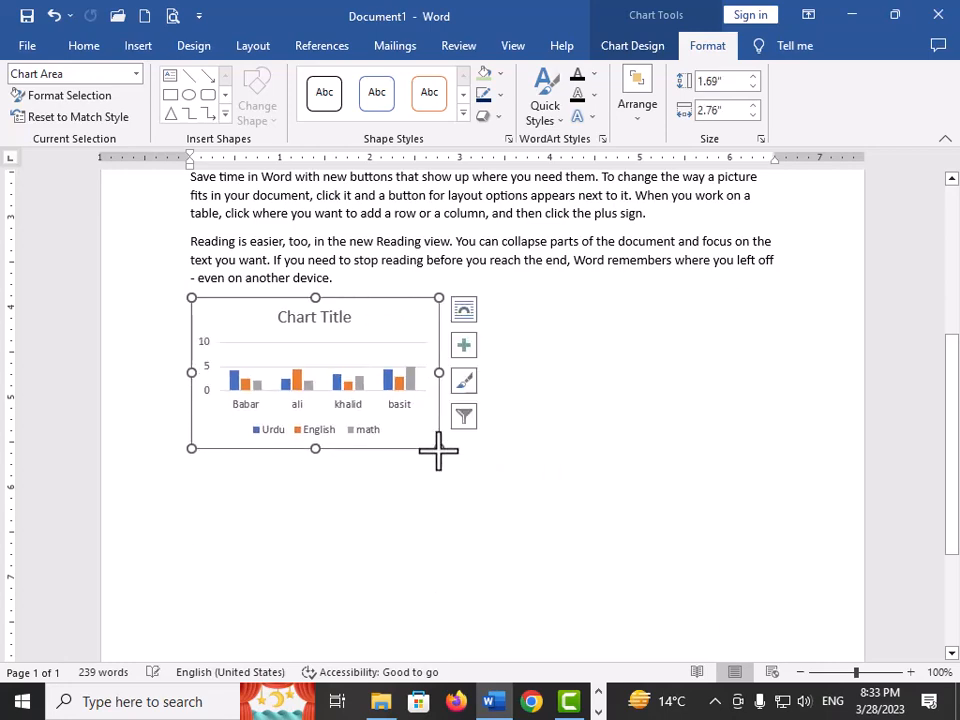
{"action": "left_click", "coordinate": [421, 527]}
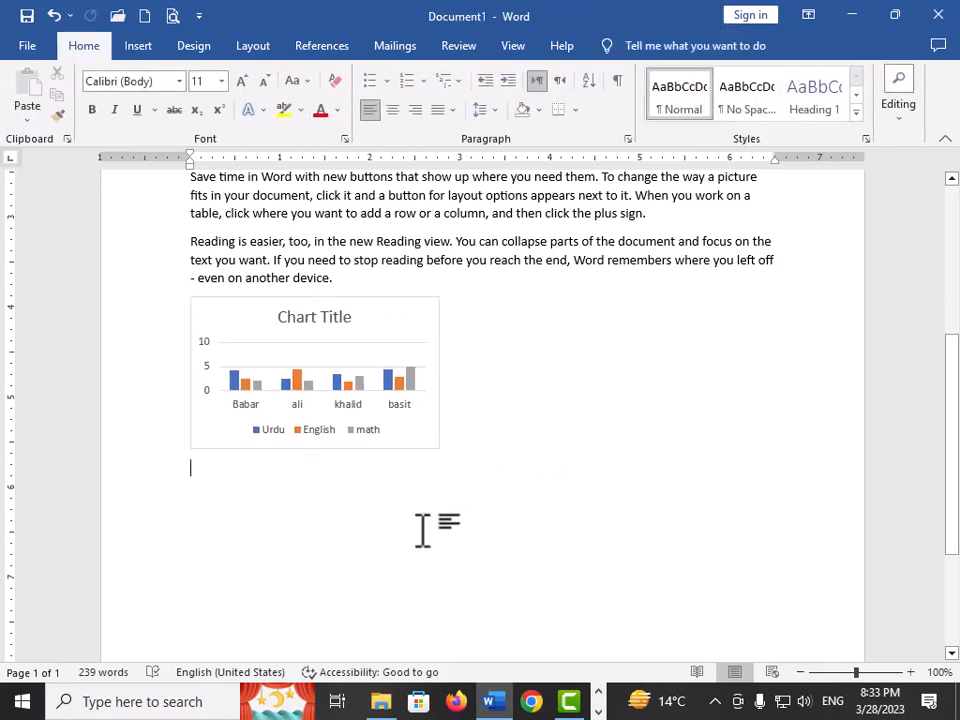
{"action": "left_click", "coordinate": [378, 436]}
{"action": "left_click", "coordinate": [418, 447]}
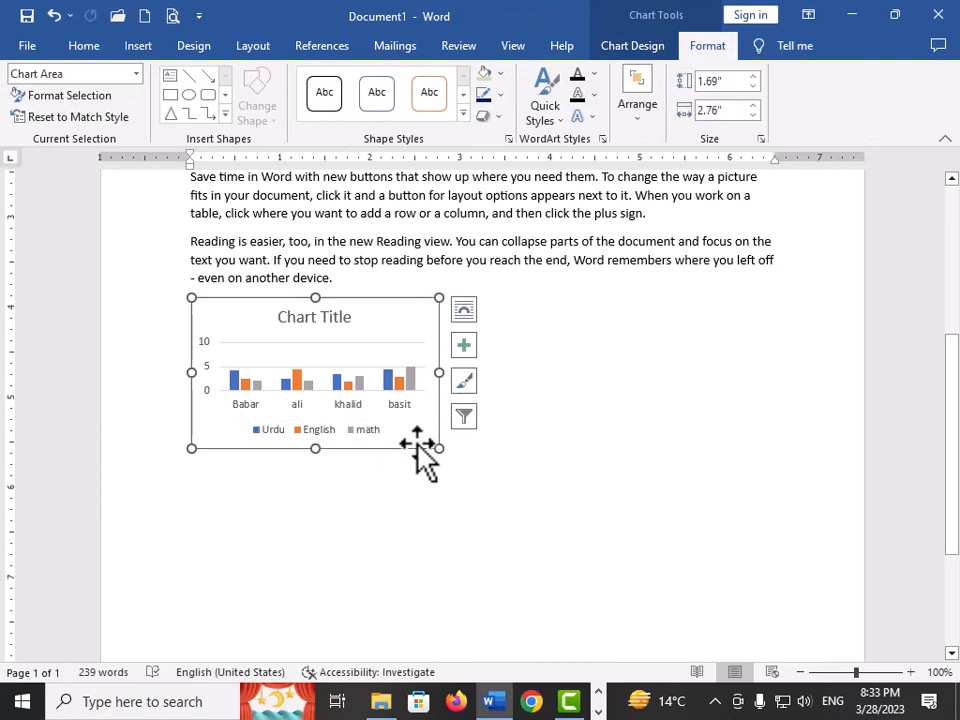
{"action": "key", "text": "Delete"}
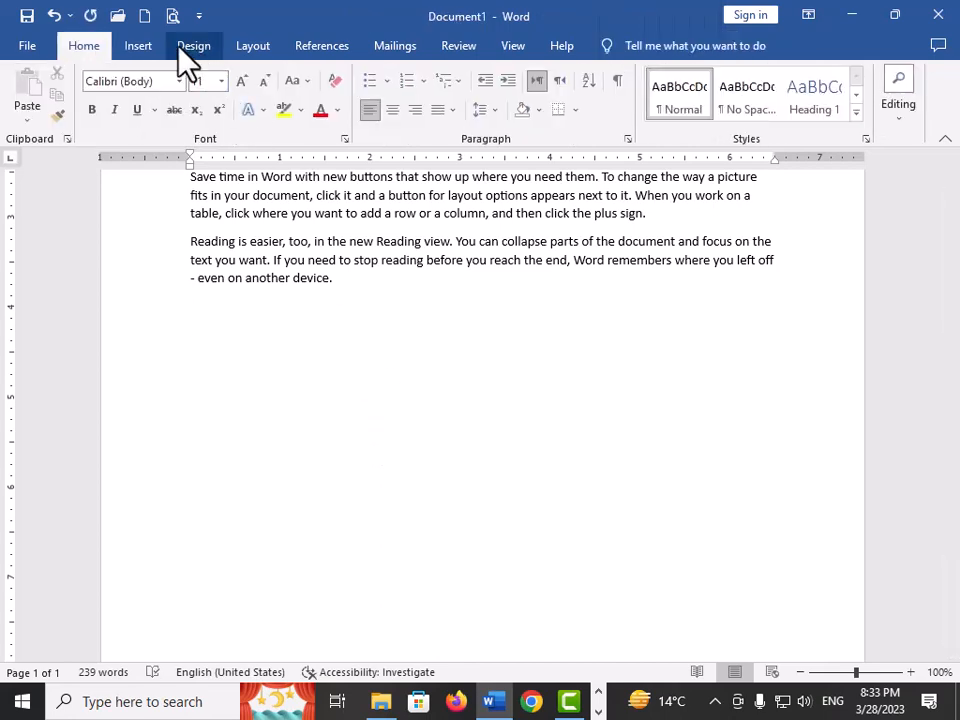
- Insert a screenshot of the open File Explorer window at the end of the document, and delete it
{"action": "left_click", "coordinate": [140, 47]}
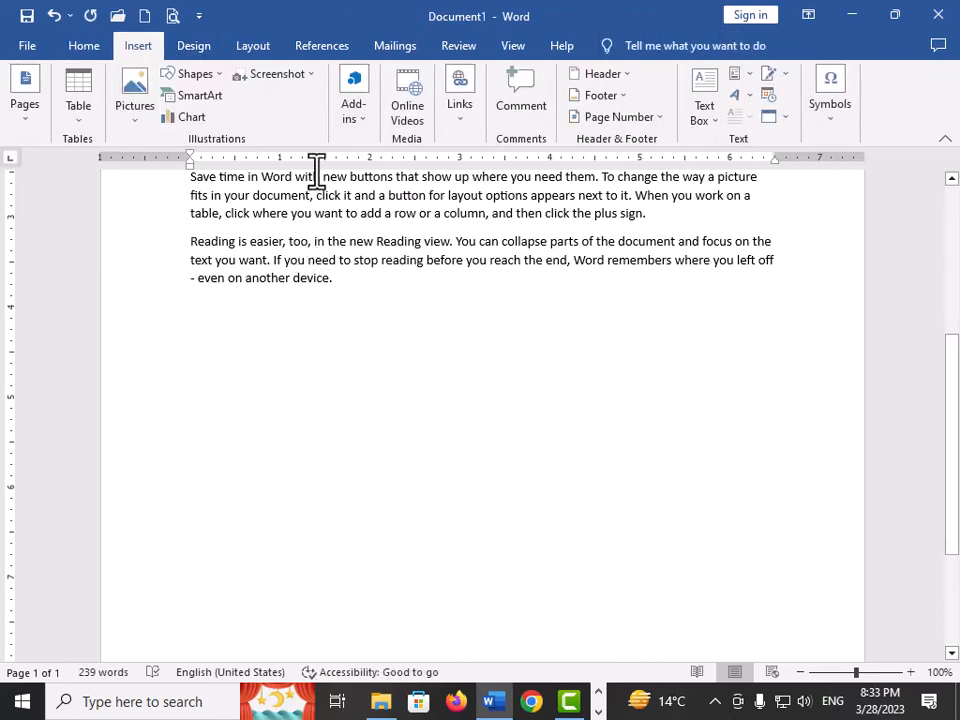
{"action": "left_click", "coordinate": [312, 76]}
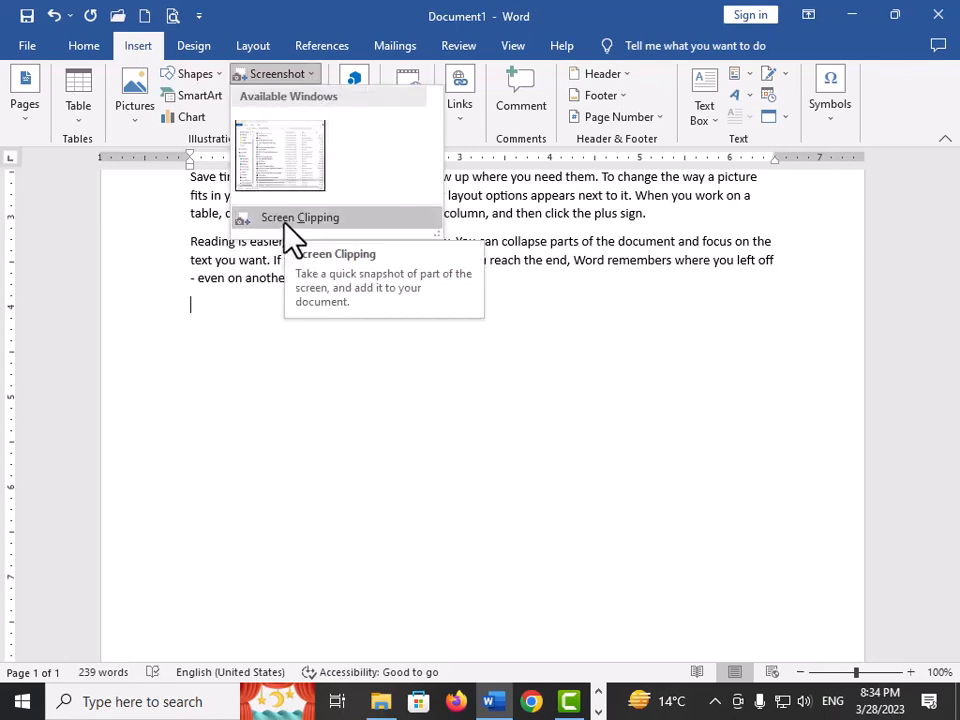
{"action": "left_click", "coordinate": [286, 180]}
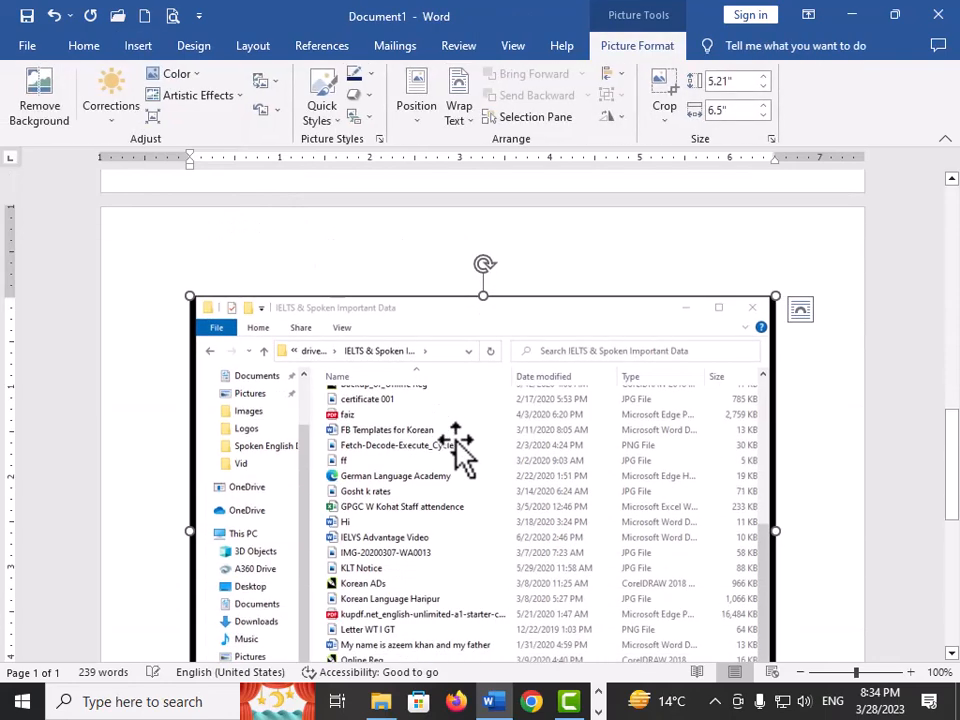
{"action": "scroll", "coordinate": [455, 450], "scroll_direction": "down", "scroll_amount": 3}
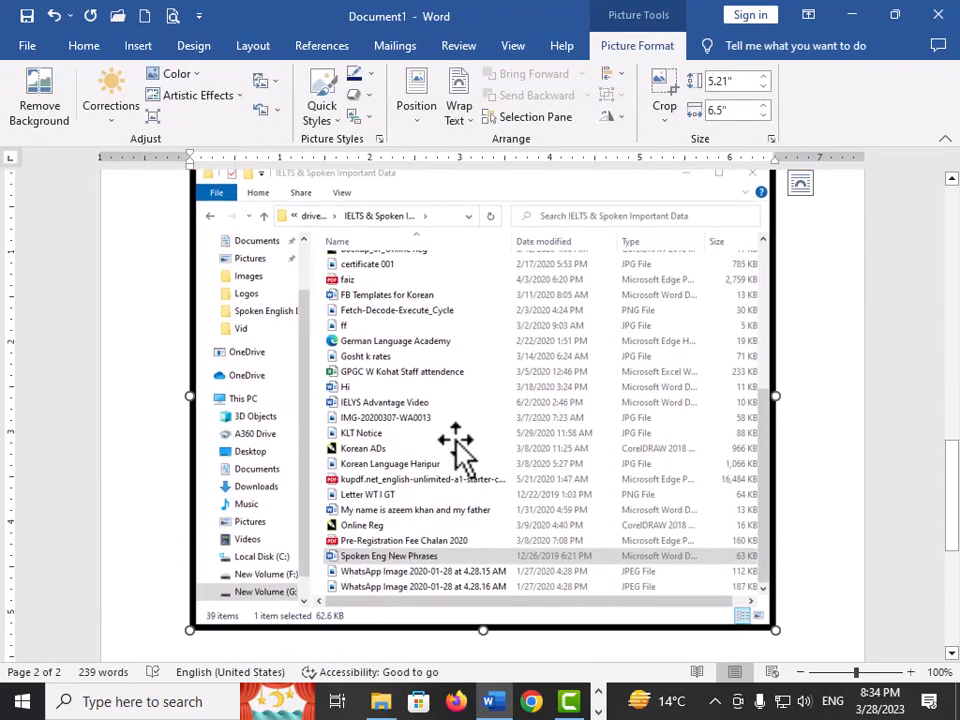
{"action": "key", "text": "Delete"}
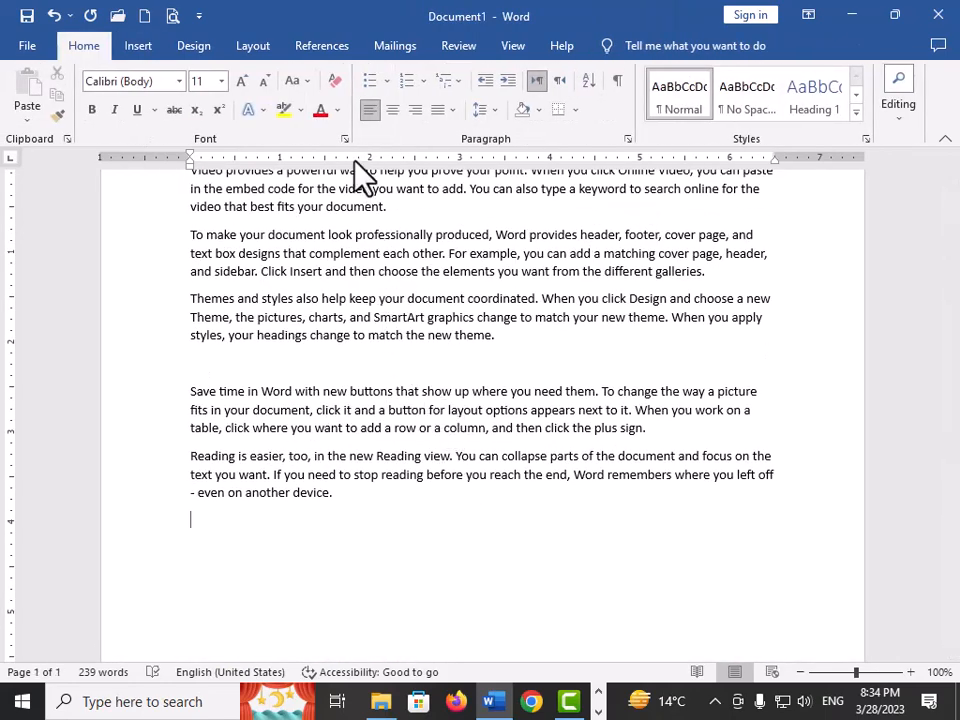
{"action": "left_click", "coordinate": [138, 46]}
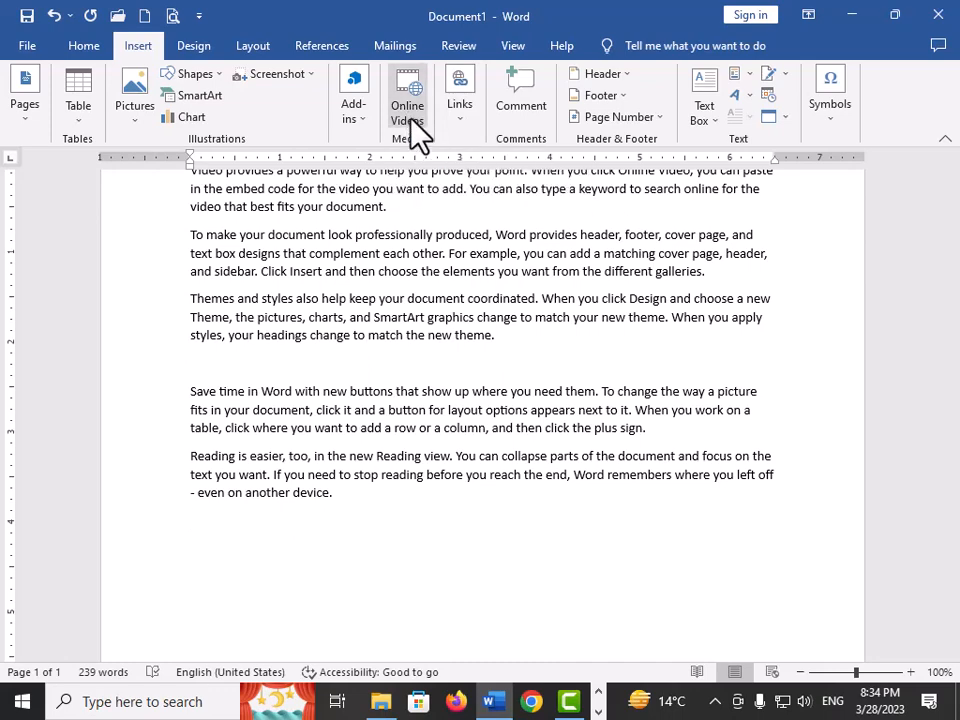
{"action": "scroll", "coordinate": [420, 132], "scroll_direction": "down", "scroll_amount": 2}
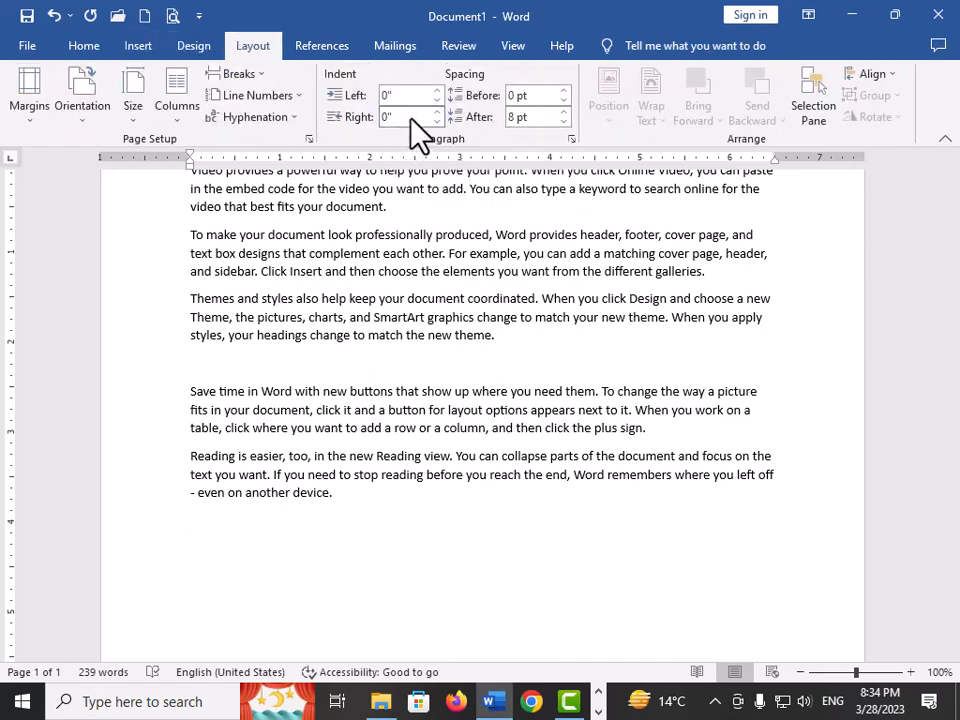
{"action": "left_click", "coordinate": [148, 45]}
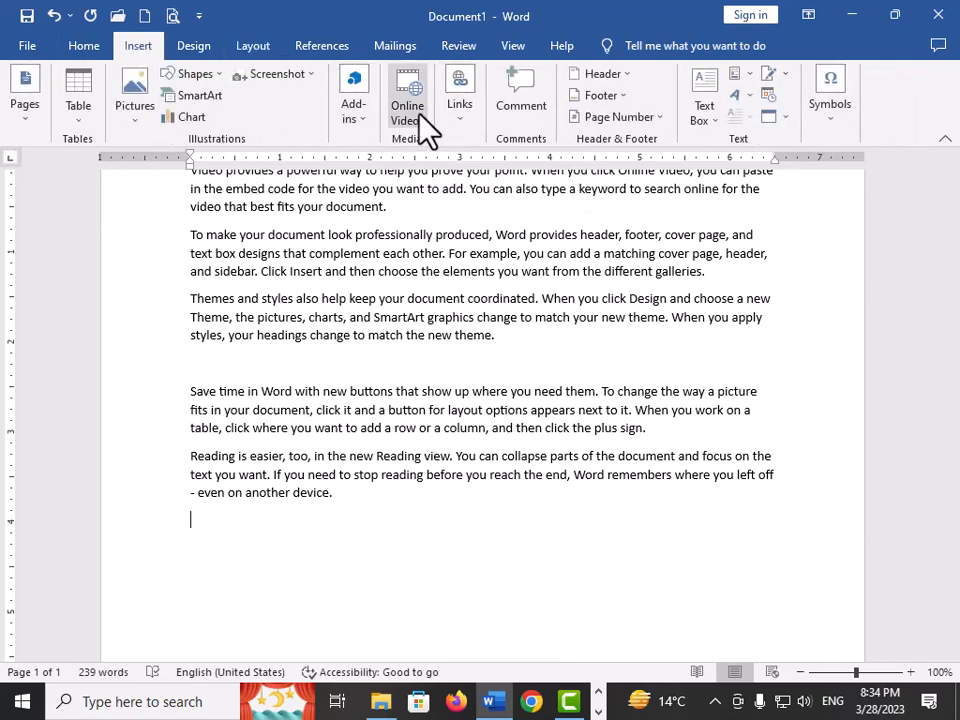
{"action": "left_click", "coordinate": [420, 115]}
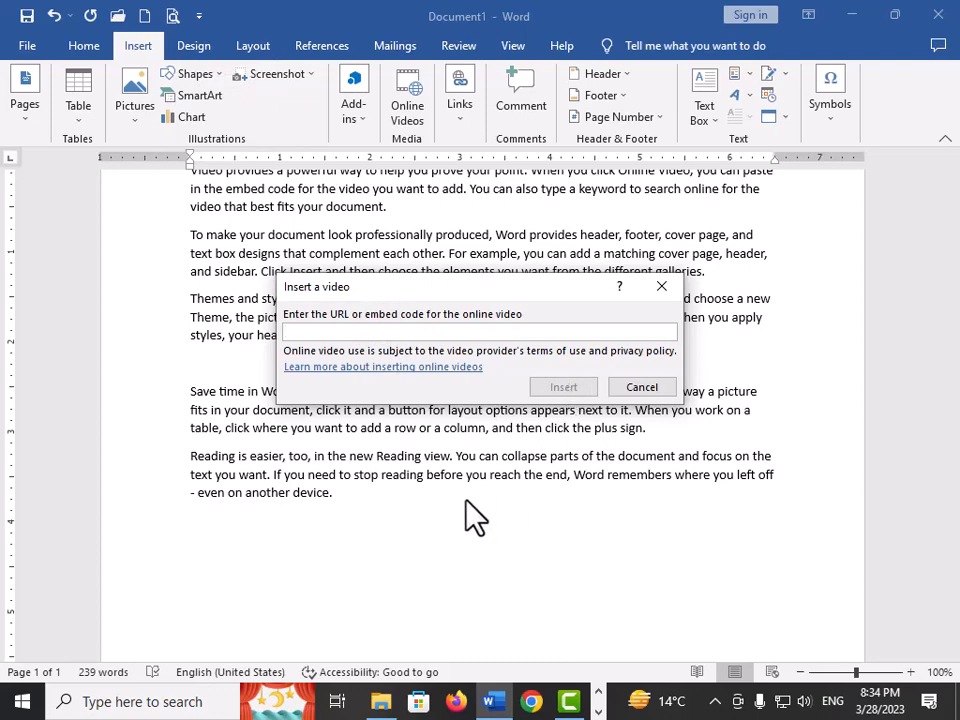
{"action": "left_click", "coordinate": [656, 387]}
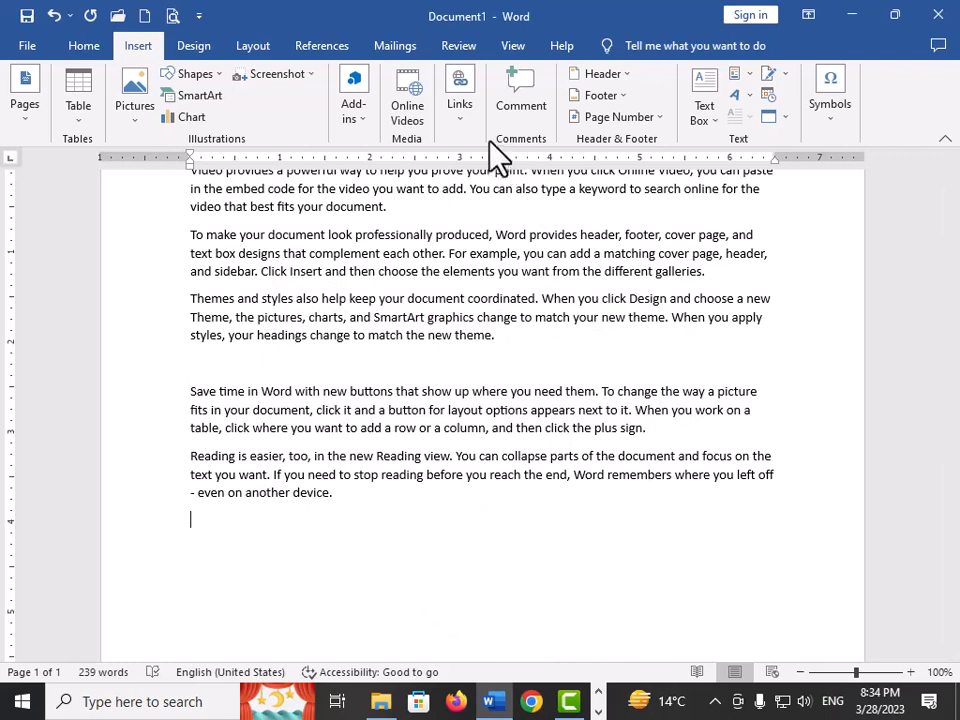
{"action": "left_click", "coordinate": [459, 123]}
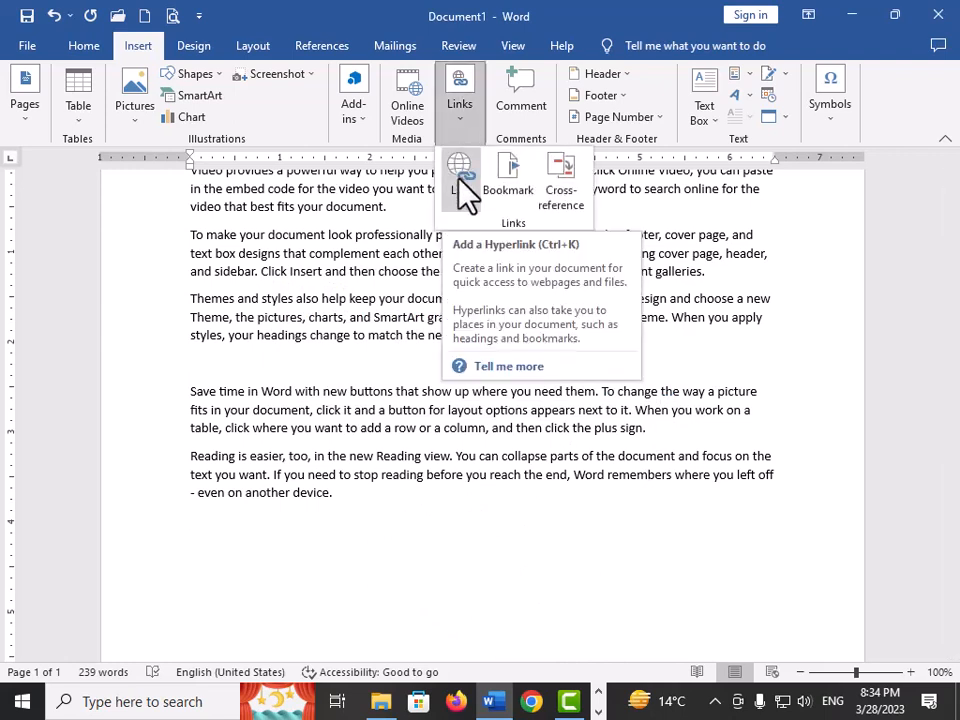
{"action": "left_click", "coordinate": [323, 368]}
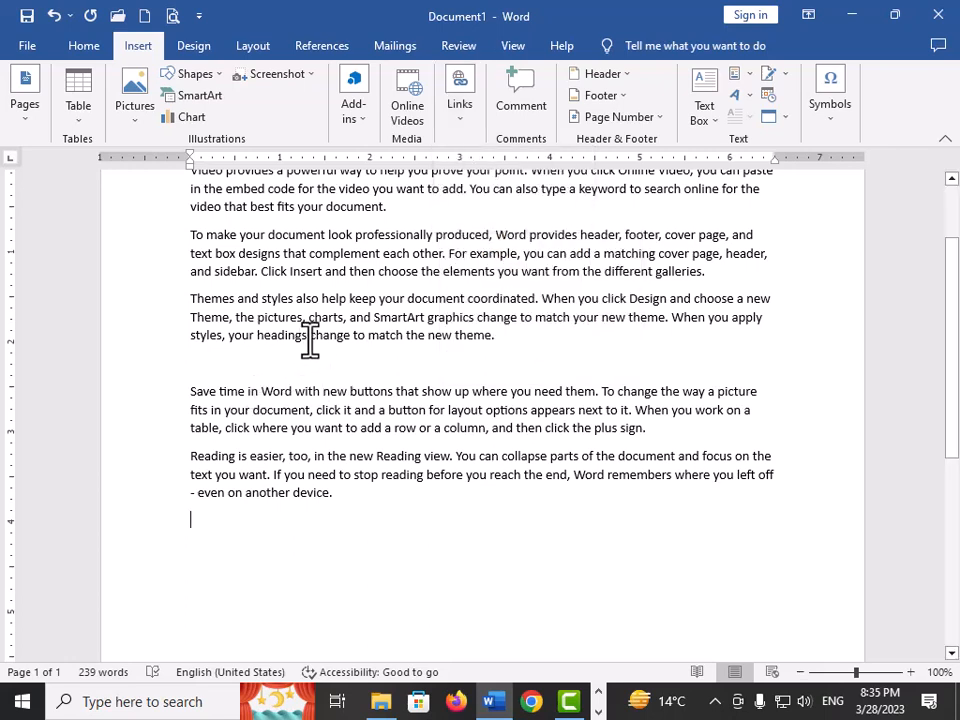
- Link the word "headings" in the "Themes and styles" paragraph to the existing file Spoken Eng New Phrases in the Documents folder
{"action": "double_click", "coordinate": [297, 337]}
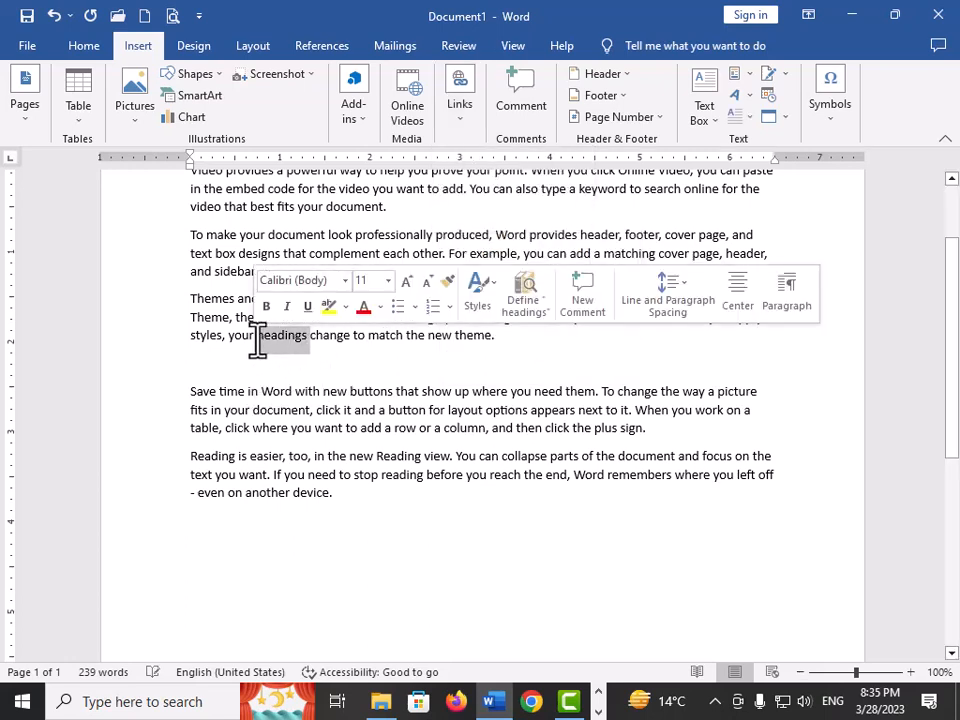
{"action": "left_click", "coordinate": [468, 129]}
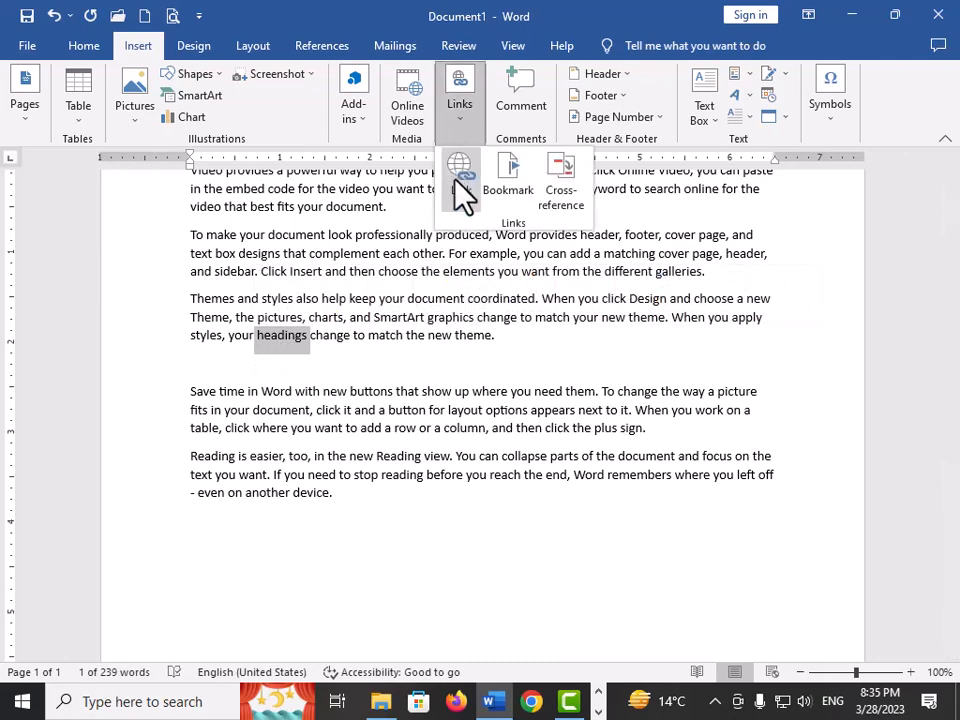
{"action": "left_click", "coordinate": [460, 178]}
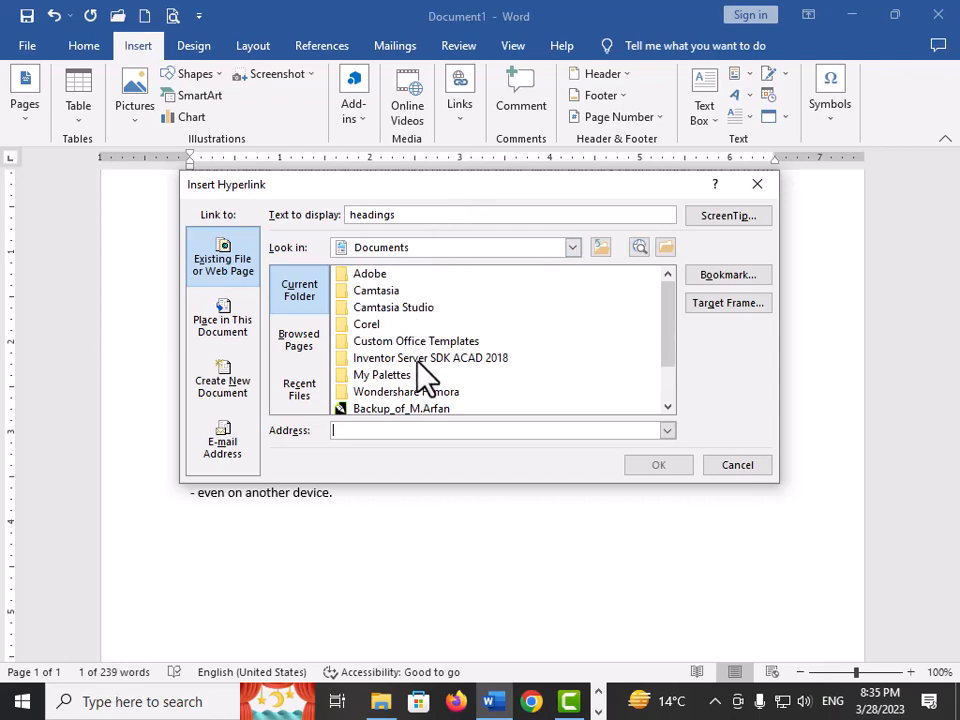
{"action": "left_click_drag", "start_coordinate": [392, 195], "coordinate": [603, 246]}
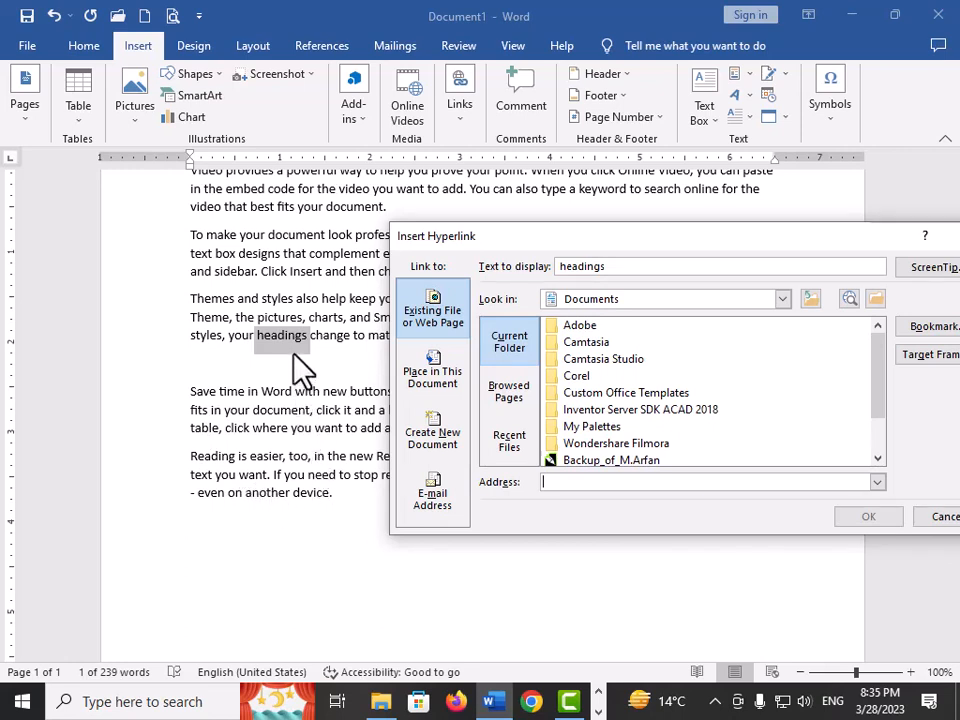
{"action": "left_click_drag", "start_coordinate": [590, 247], "coordinate": [535, 159]}
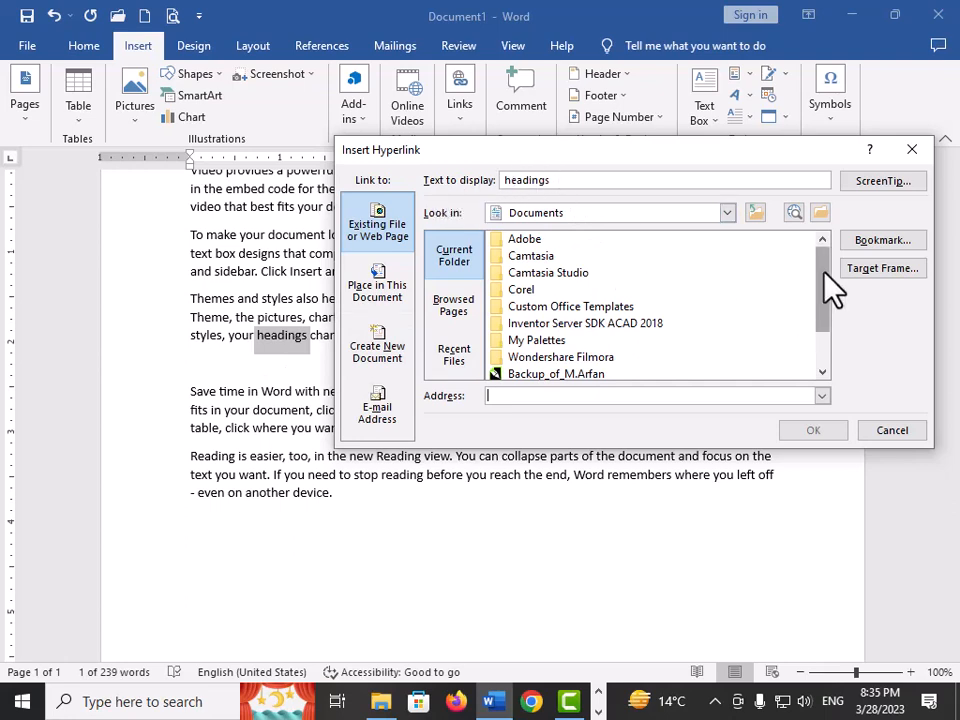
{"action": "left_click_drag", "start_coordinate": [822, 272], "coordinate": [831, 328]}
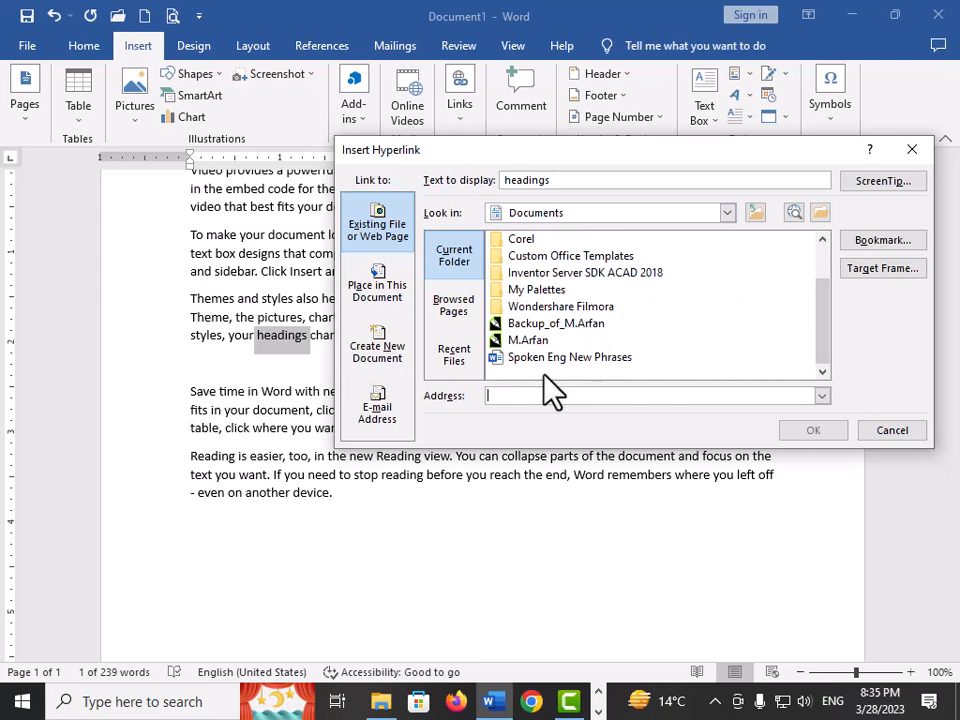
{"action": "left_click", "coordinate": [728, 214]}
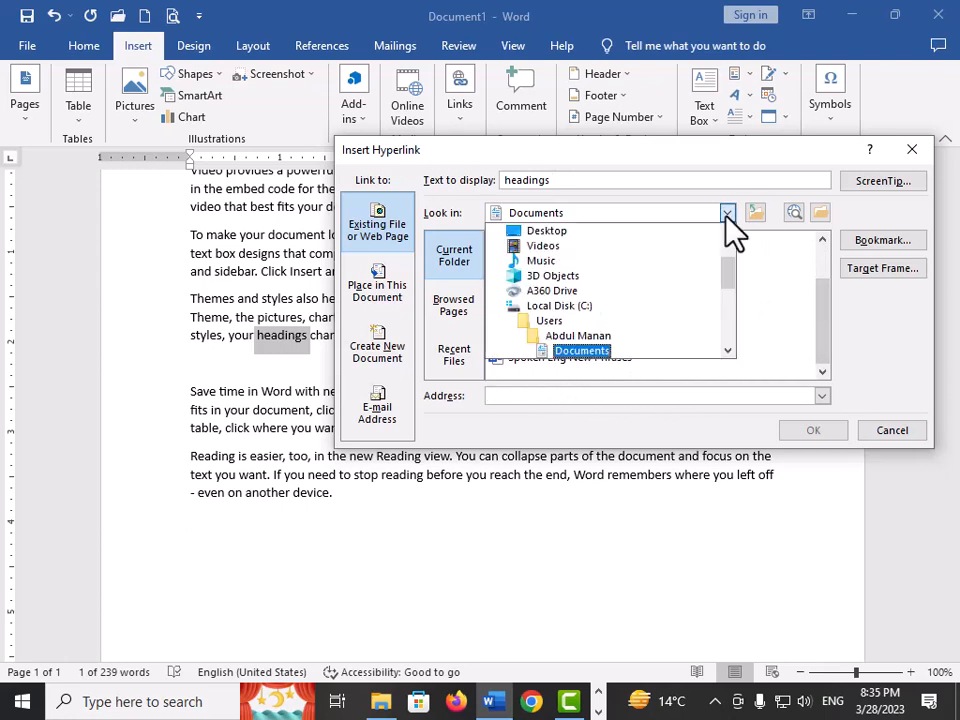
{"action": "left_click", "coordinate": [728, 213]}
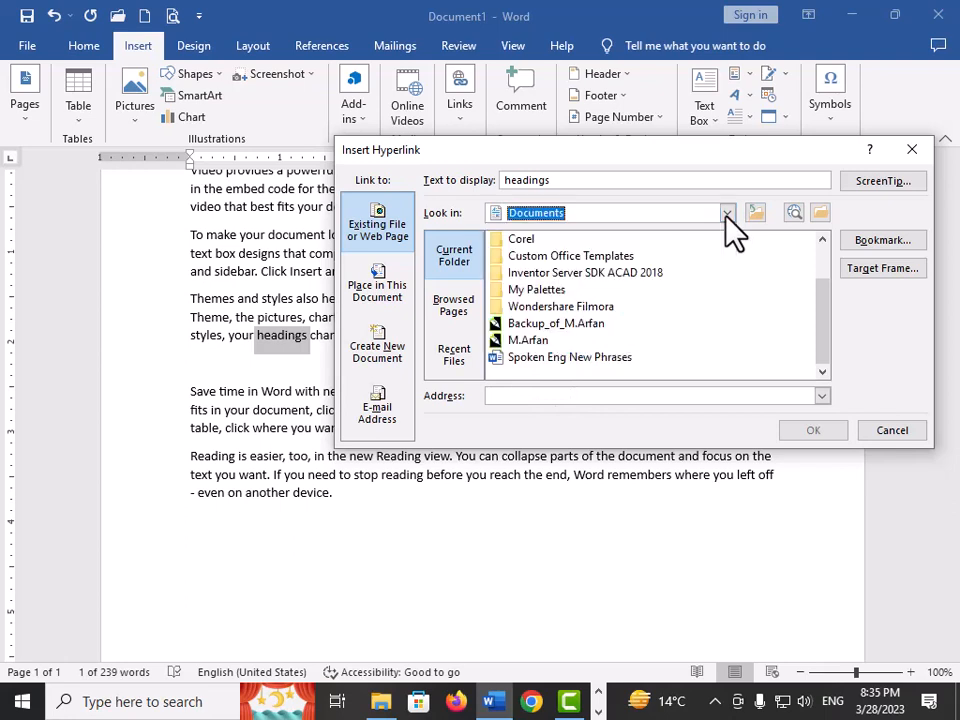
{"action": "left_click", "coordinate": [556, 362]}
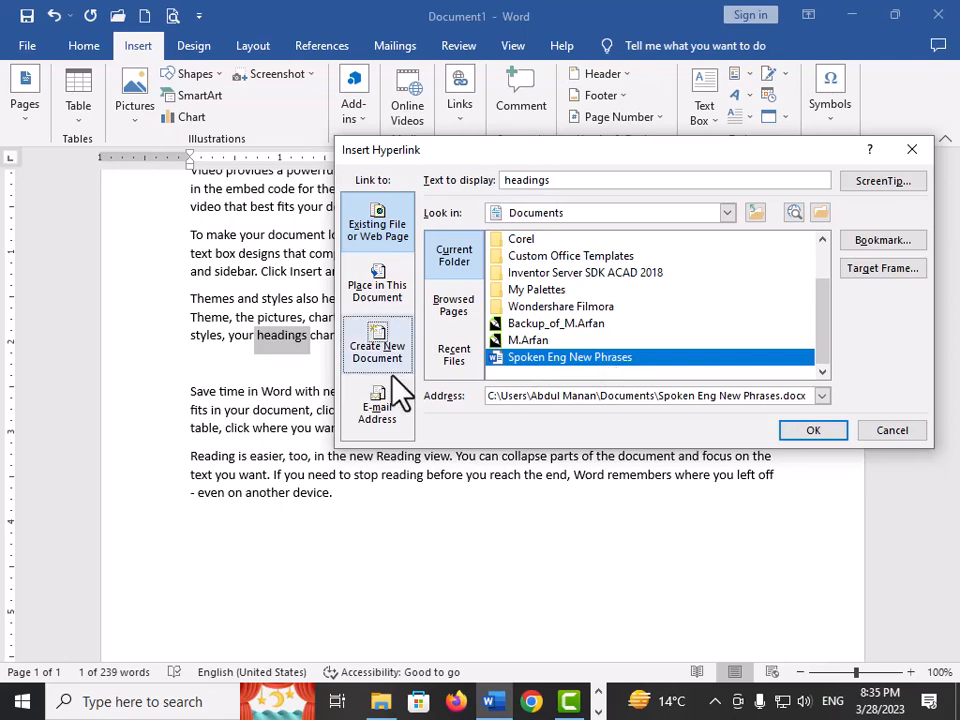
{"action": "left_click", "coordinate": [818, 432]}
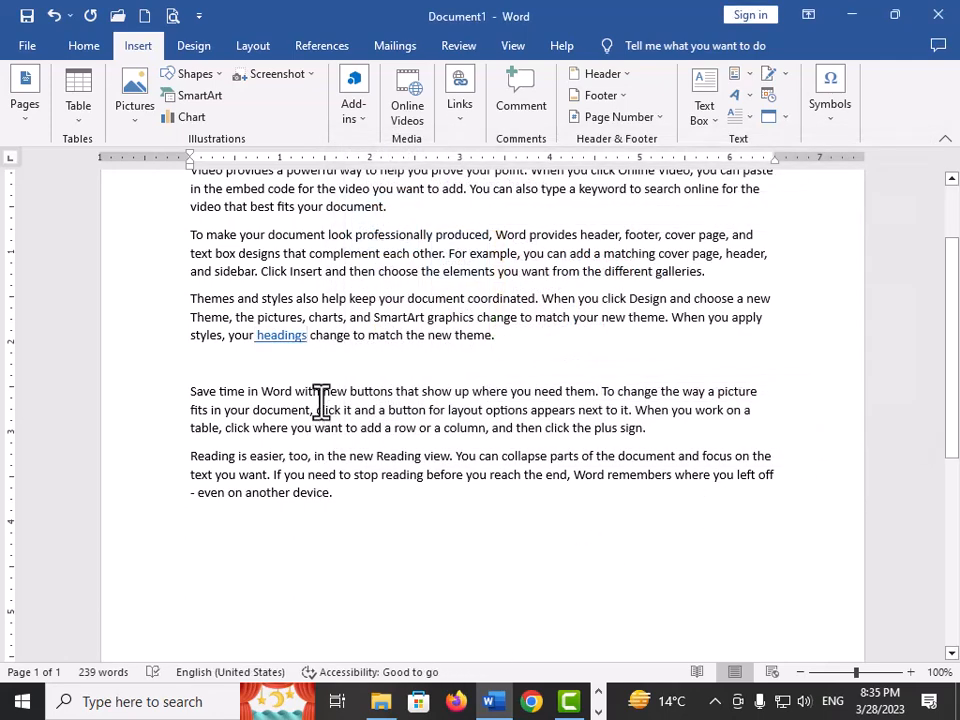
- Follow the "headings" hyperlink, accept the security notice, look through the linked document's first page and close that document
{"action": "left_click", "coordinate": [294, 337], "text": "ctrl"}
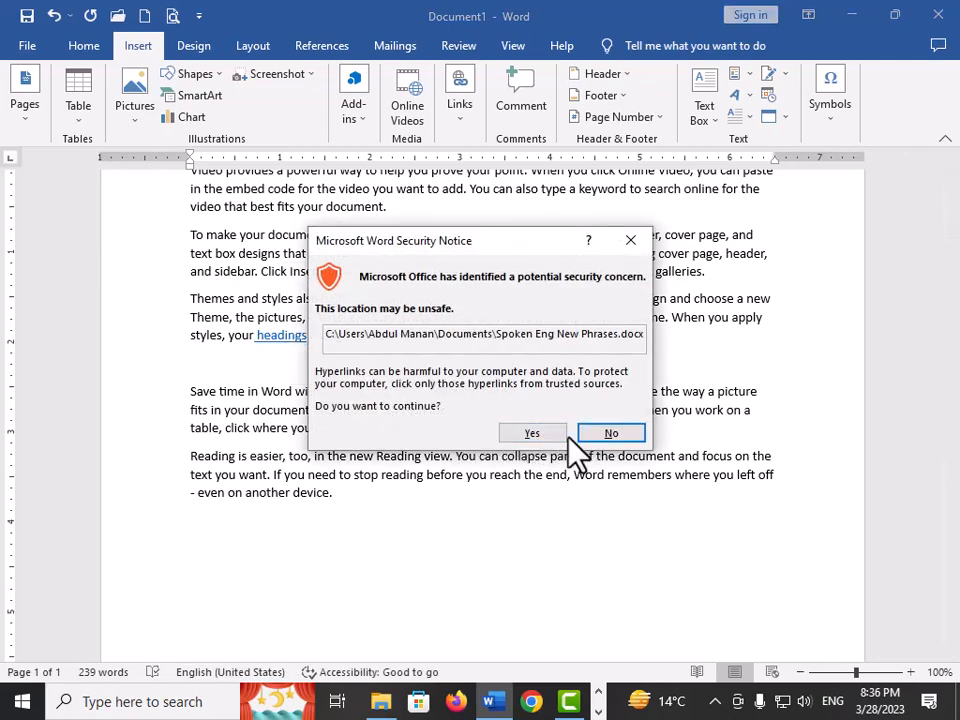
{"action": "left_click", "coordinate": [539, 438]}
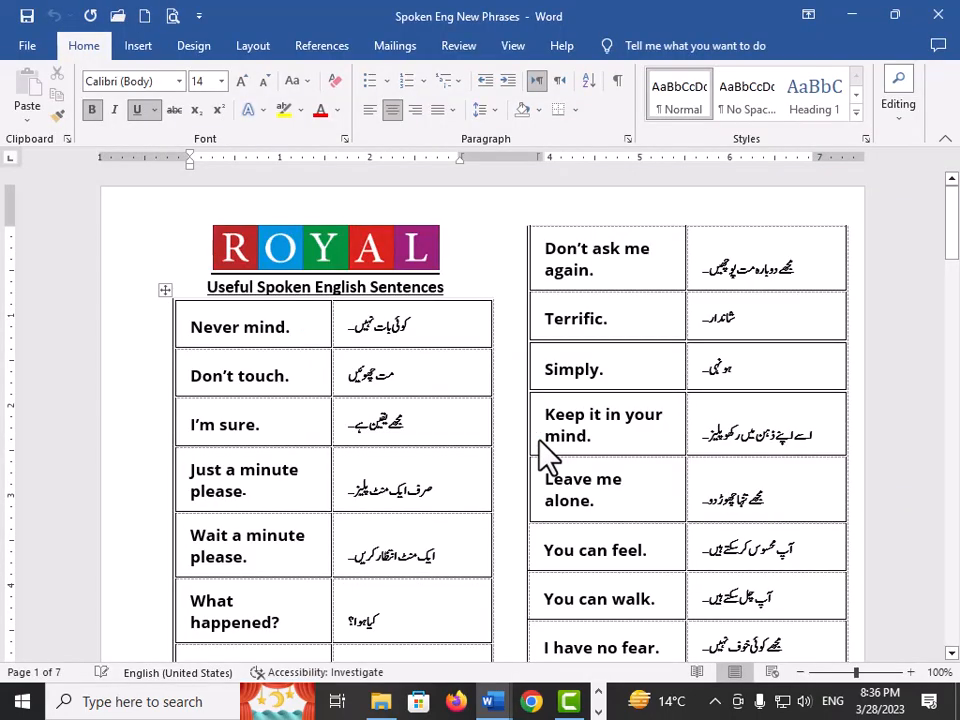
{"action": "scroll", "coordinate": [540, 455], "scroll_direction": "down", "scroll_amount": 5}
{"action": "scroll", "coordinate": [535, 443], "scroll_direction": "down", "scroll_amount": 5}
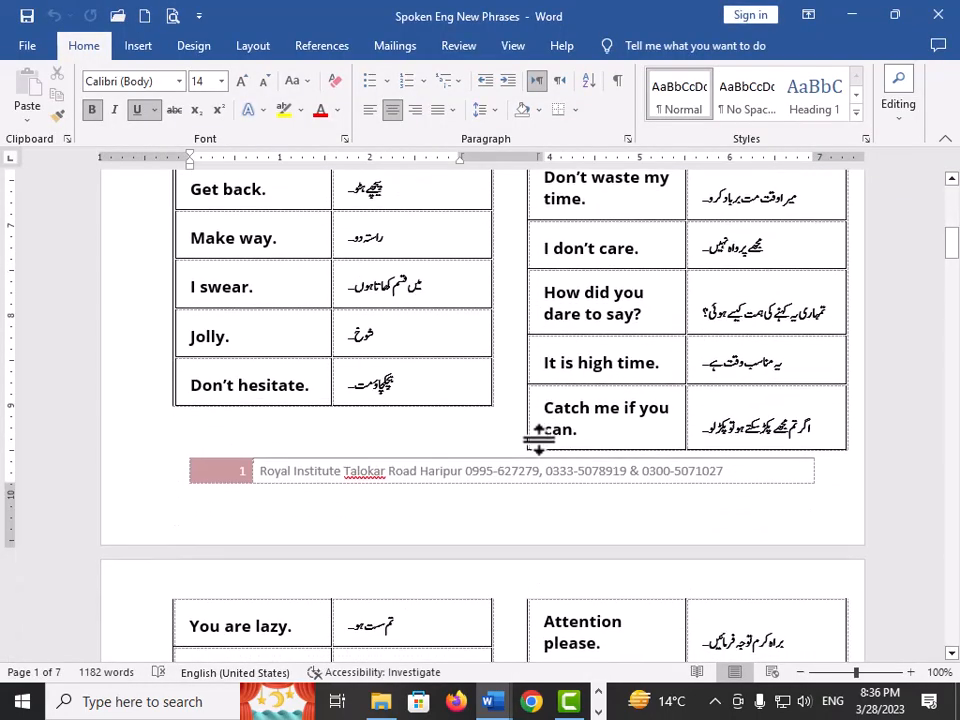
{"action": "left_click", "coordinate": [27, 46]}
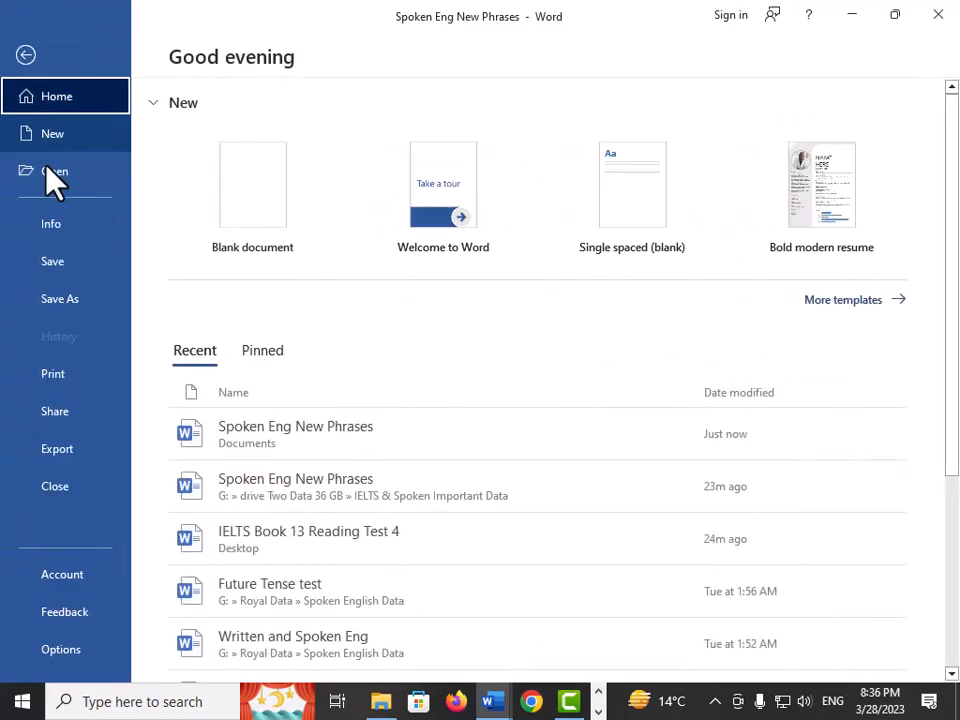
{"action": "left_click", "coordinate": [71, 490]}
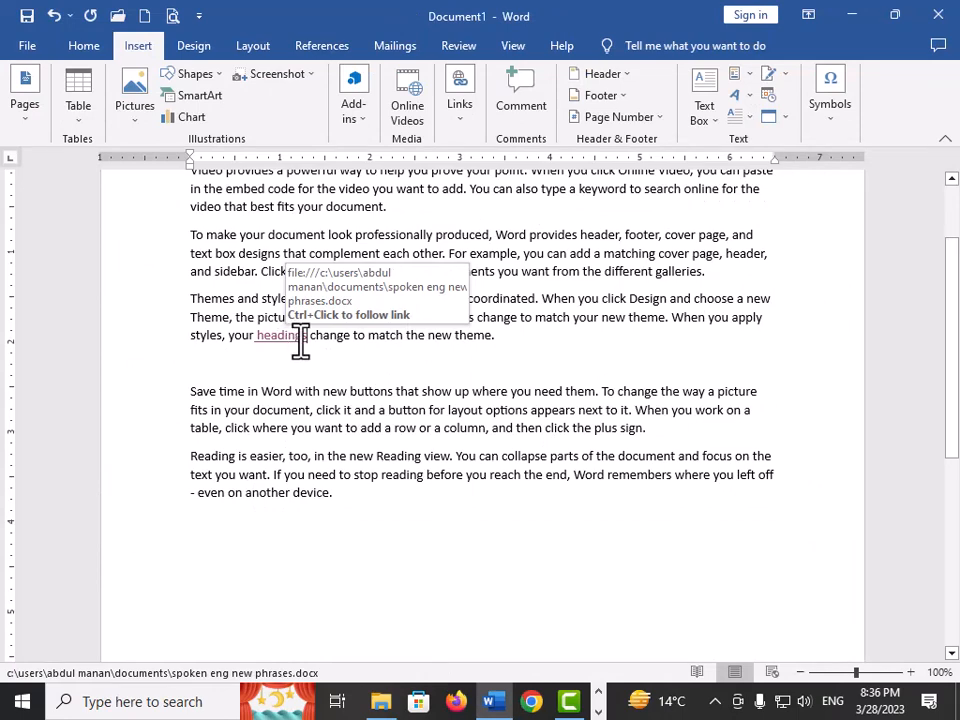
- Turn off "Use CTRL + Click to follow hyperlink" in Word's advanced editing options
{"action": "left_click_drag", "start_coordinate": [310, 337], "coordinate": [254, 337]}
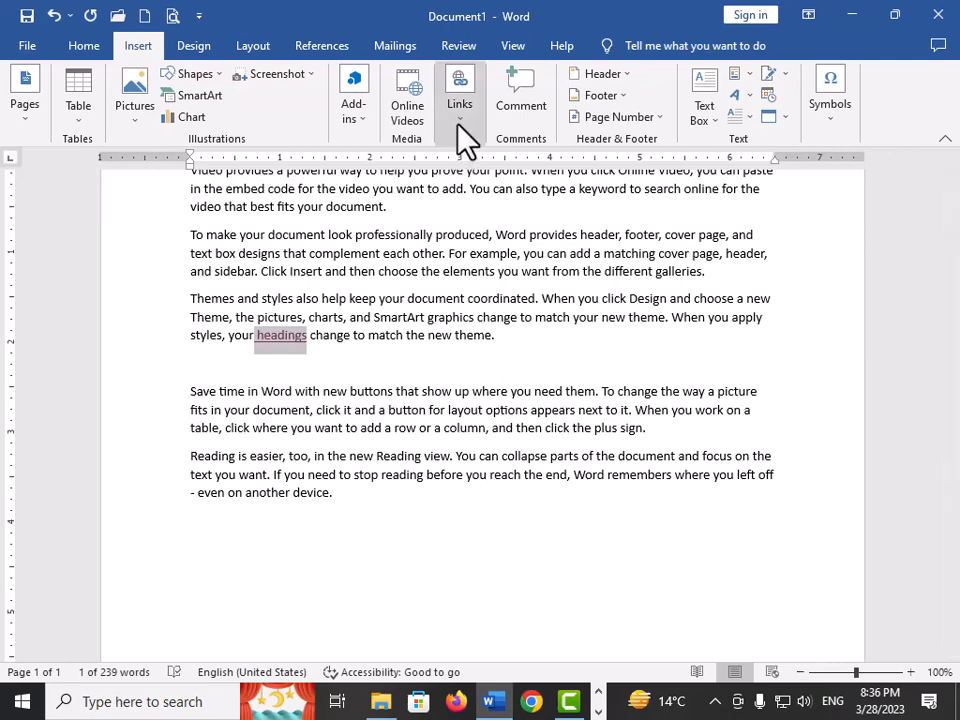
{"action": "left_click", "coordinate": [313, 335]}
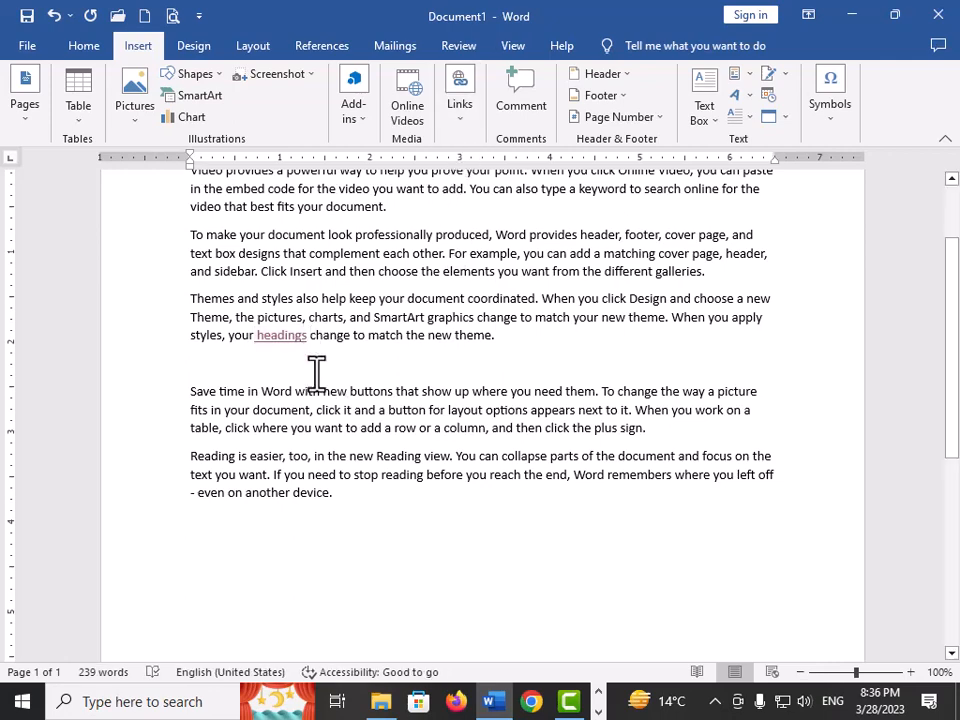
{"action": "left_click", "coordinate": [27, 46]}
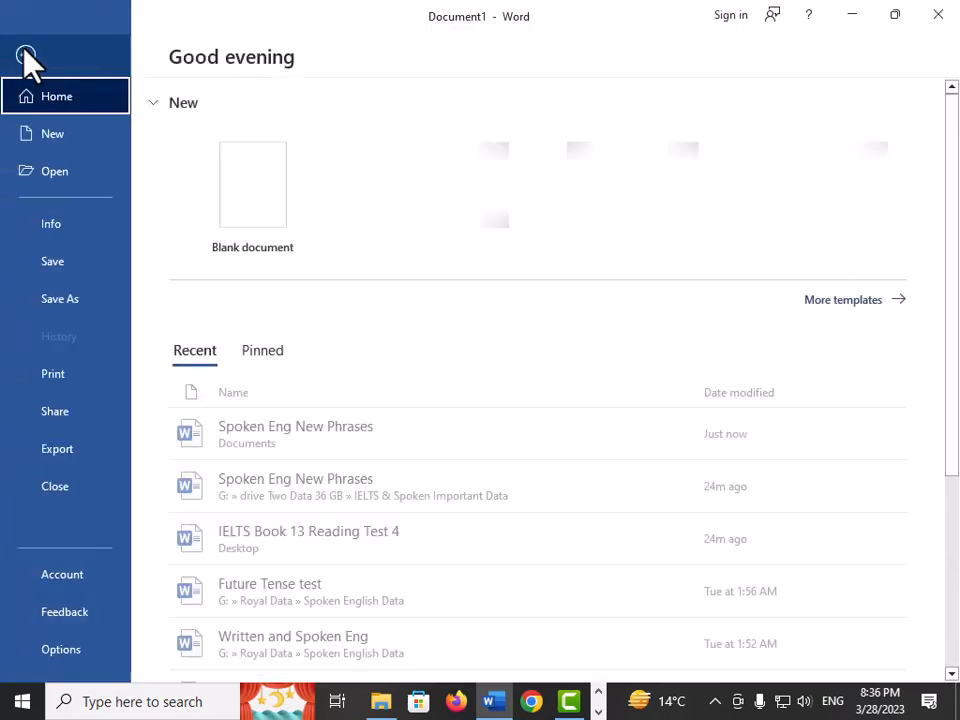
{"action": "left_click", "coordinate": [90, 662]}
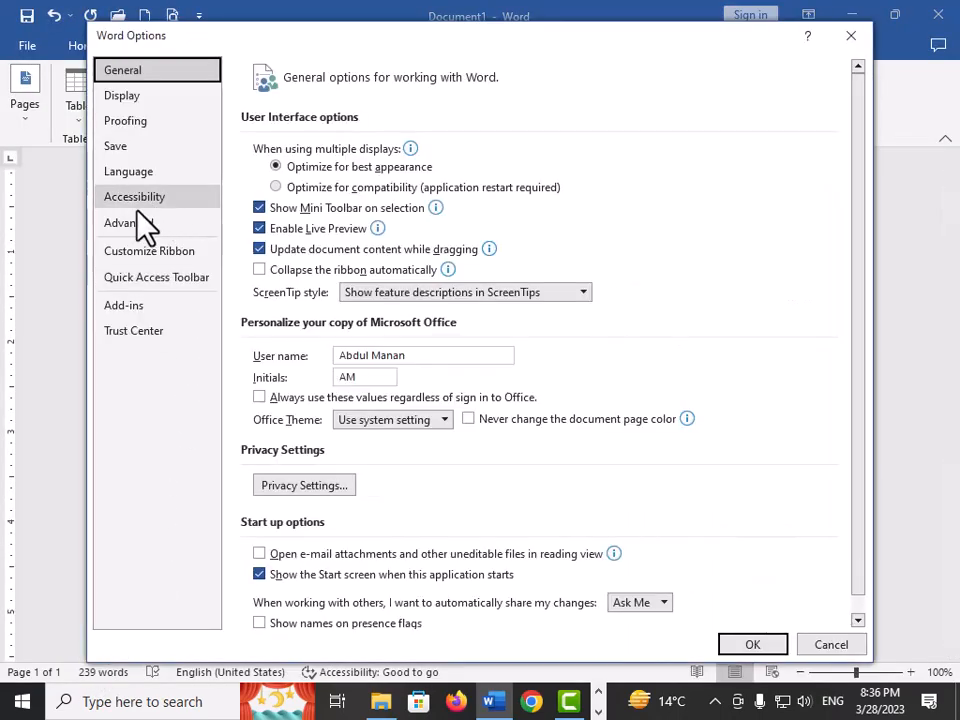
{"action": "left_click", "coordinate": [137, 224]}
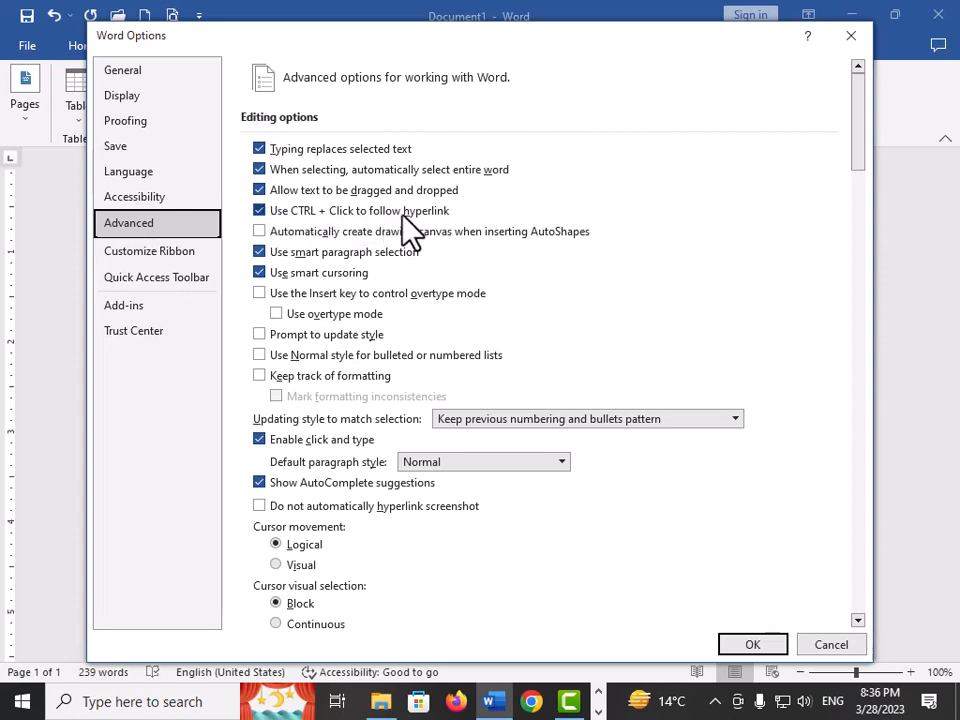
{"action": "left_click", "coordinate": [259, 211]}
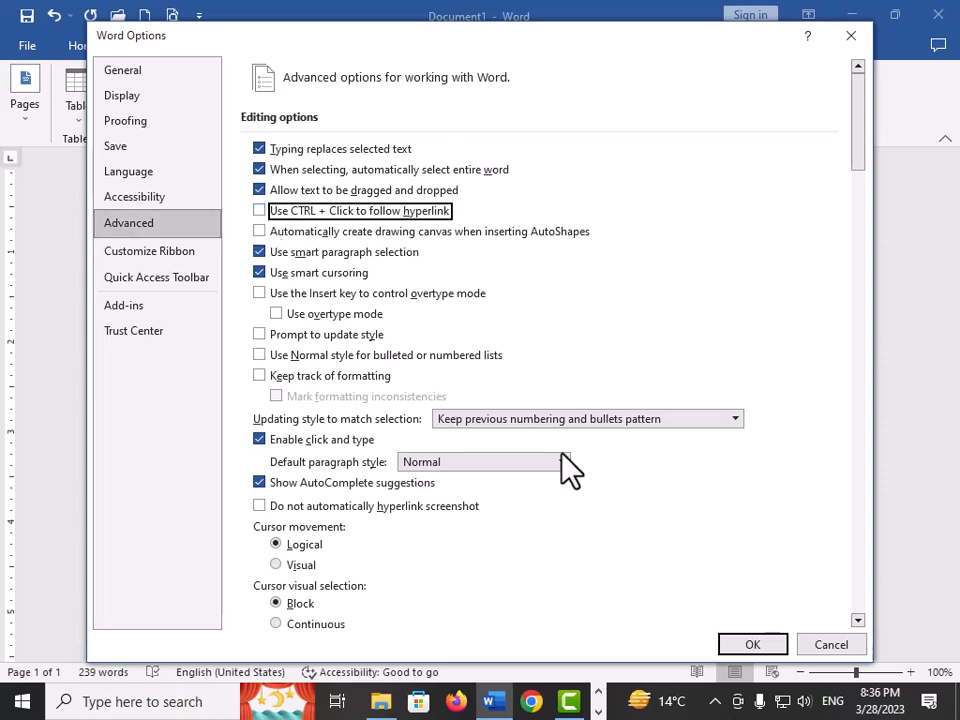
{"action": "left_click", "coordinate": [750, 646]}
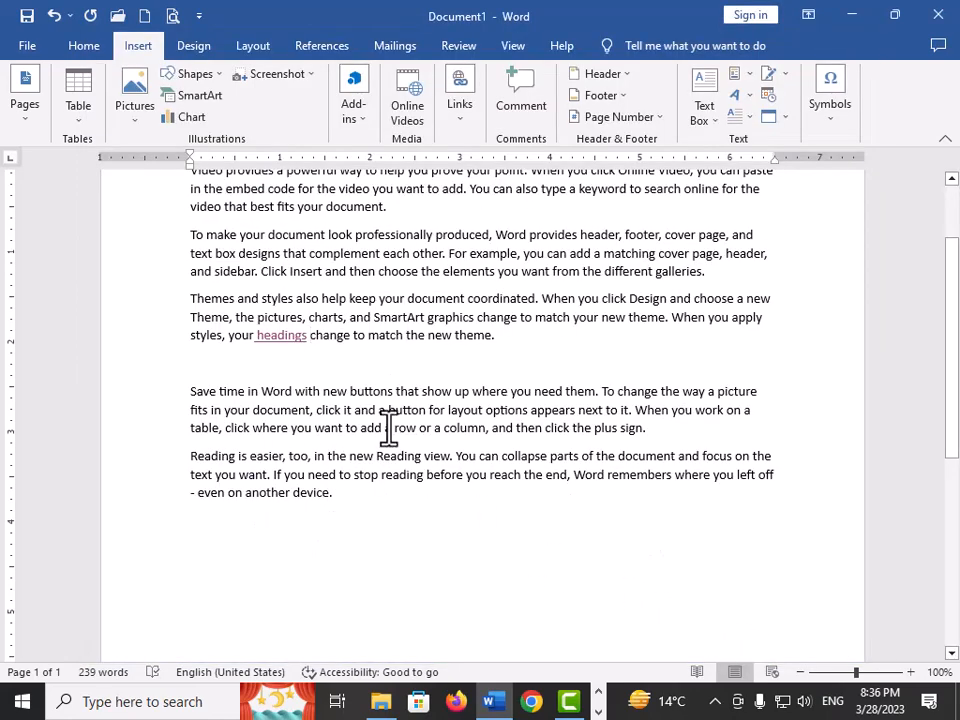
- Open the file linked from "headings", accept the security notice, skim the start of Spoken Eng New Phrases and close that file
{"action": "left_click", "coordinate": [288, 338]}
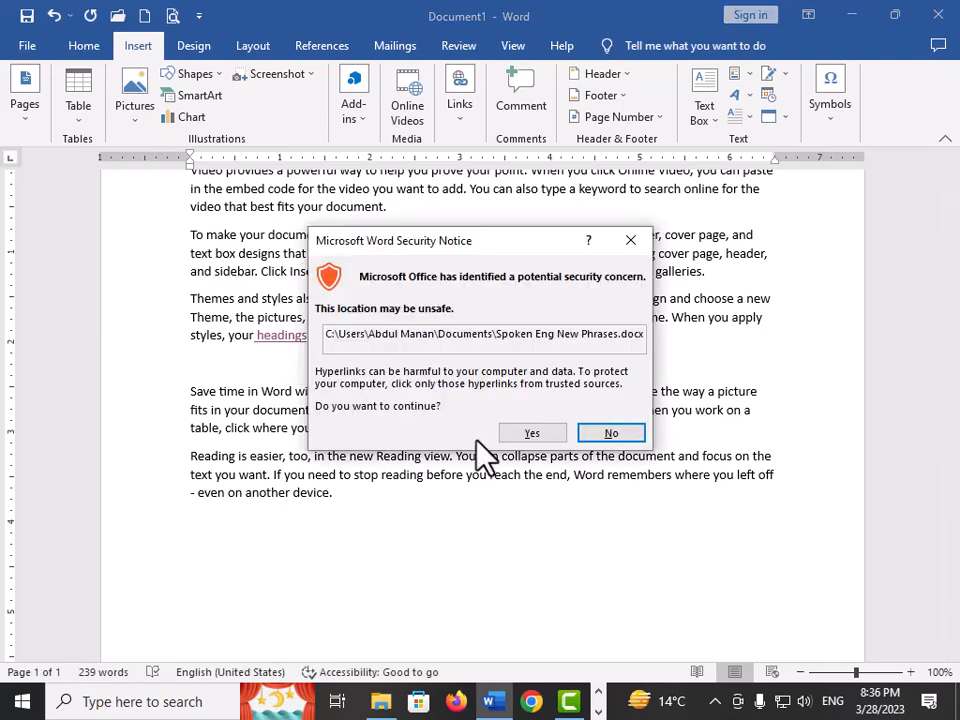
{"action": "left_click", "coordinate": [532, 434]}
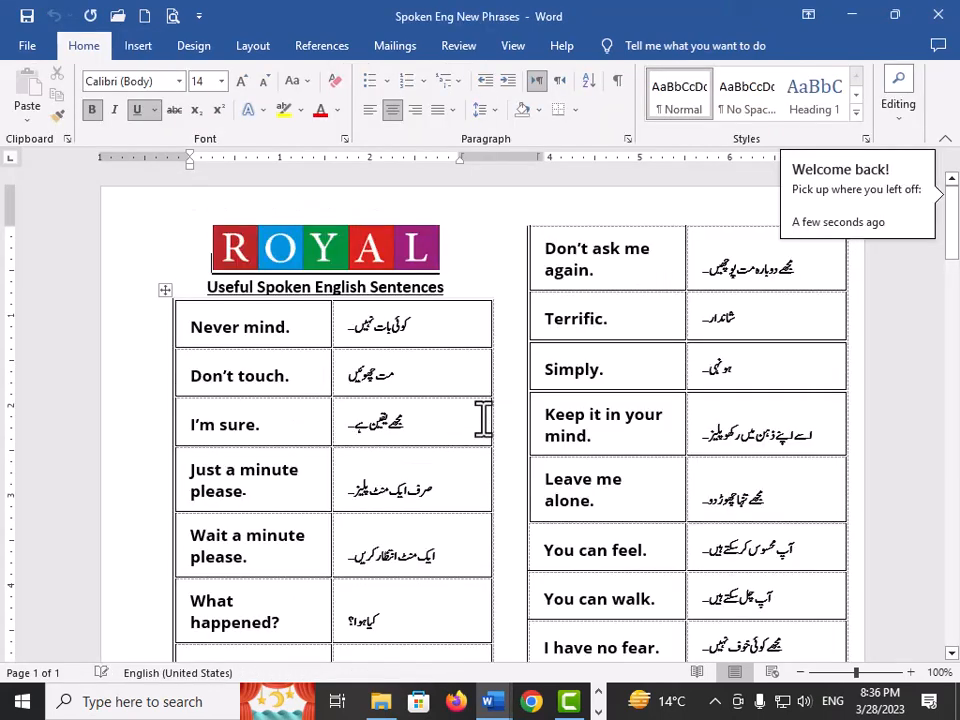
{"action": "scroll", "coordinate": [484, 396], "scroll_direction": "down", "scroll_amount": 5}
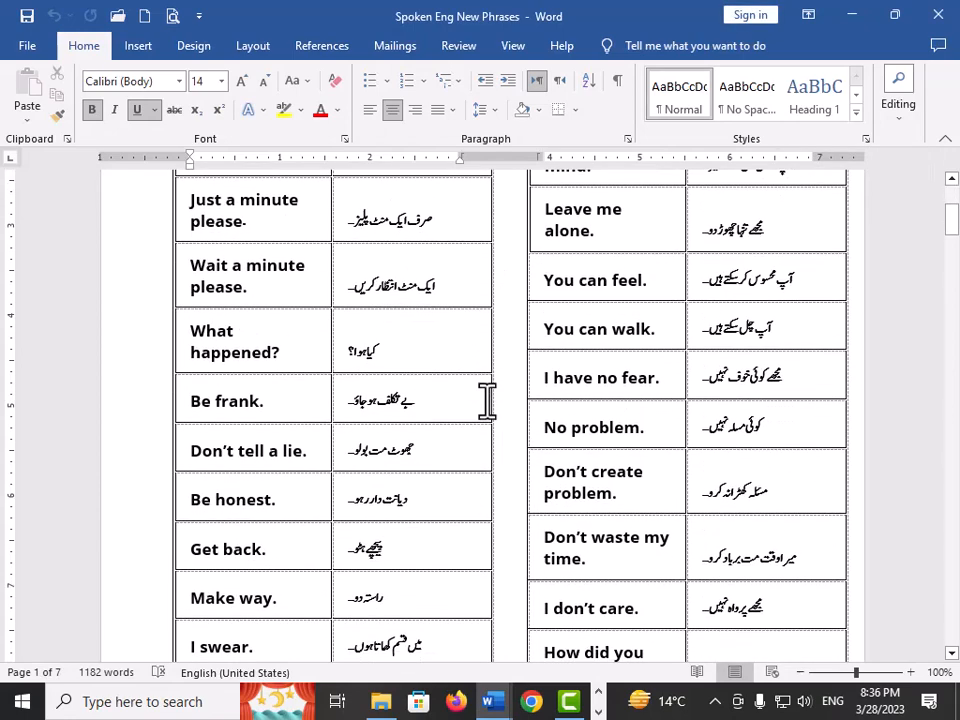
{"action": "scroll", "coordinate": [107, 197], "scroll_direction": "up", "scroll_amount": 5}
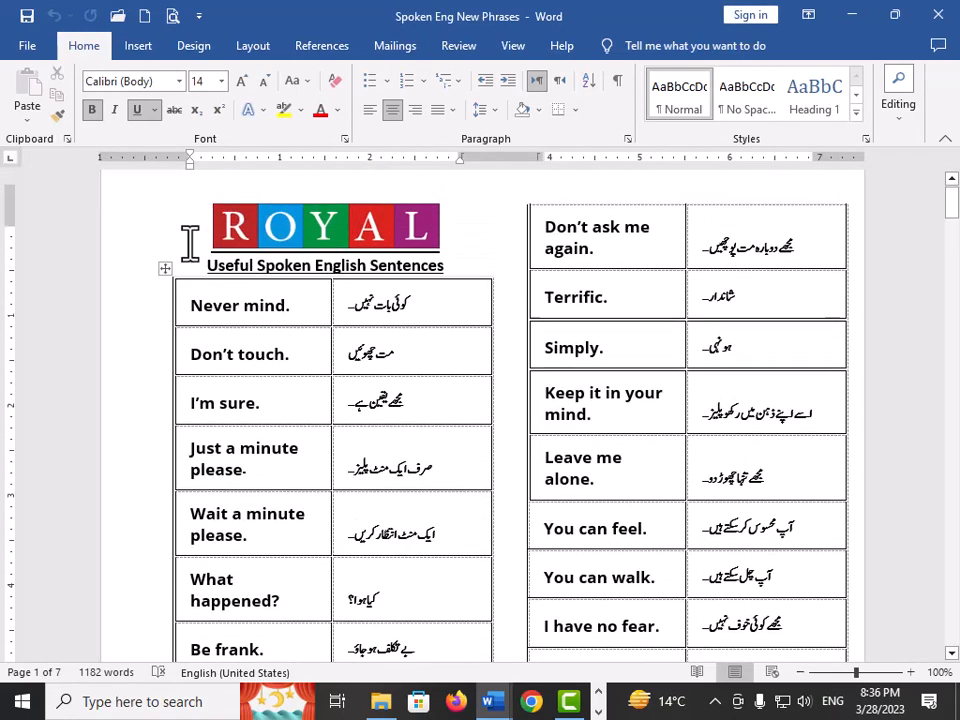
{"action": "left_click", "coordinate": [27, 46]}
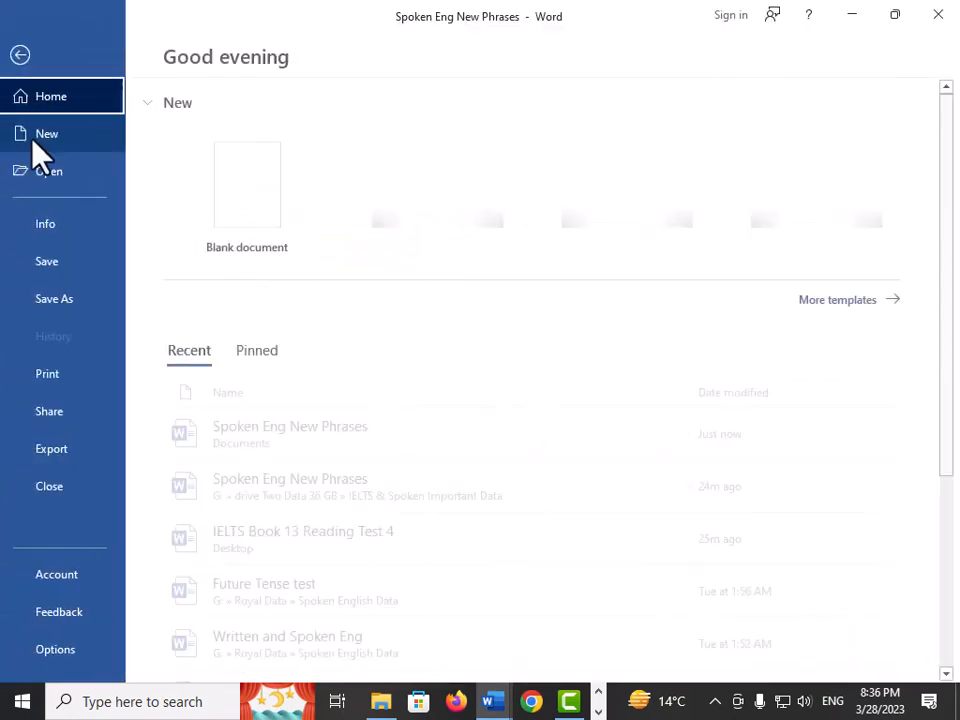
{"action": "left_click", "coordinate": [64, 487]}
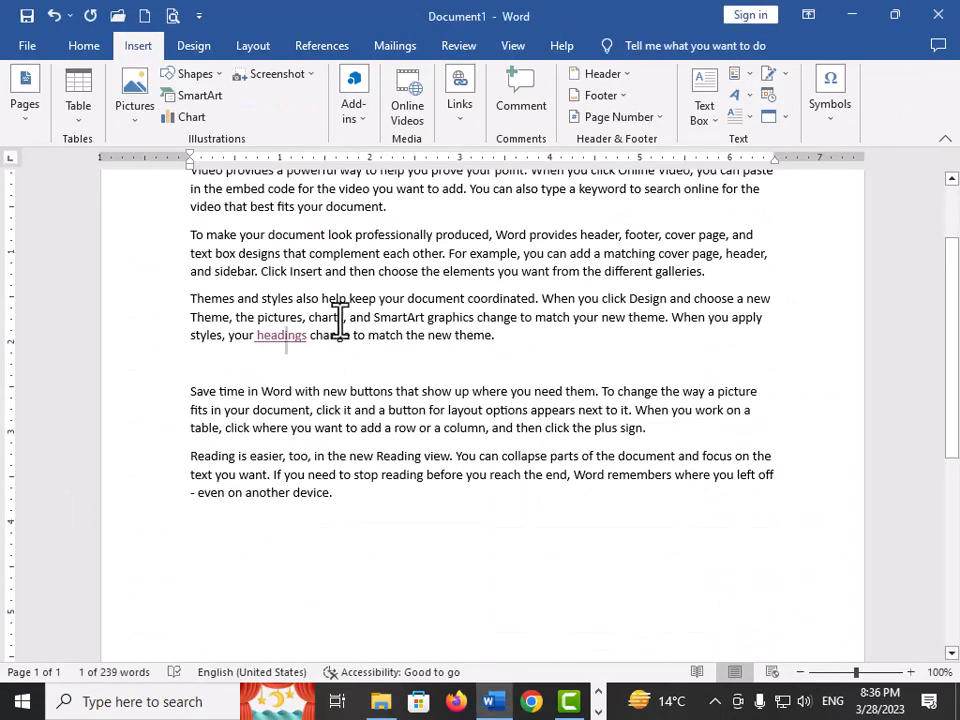
- Remove the hyperlink from the word "headings" in the "Themes and styles" paragraph
{"action": "left_click_drag", "start_coordinate": [306, 341], "coordinate": [257, 340]}
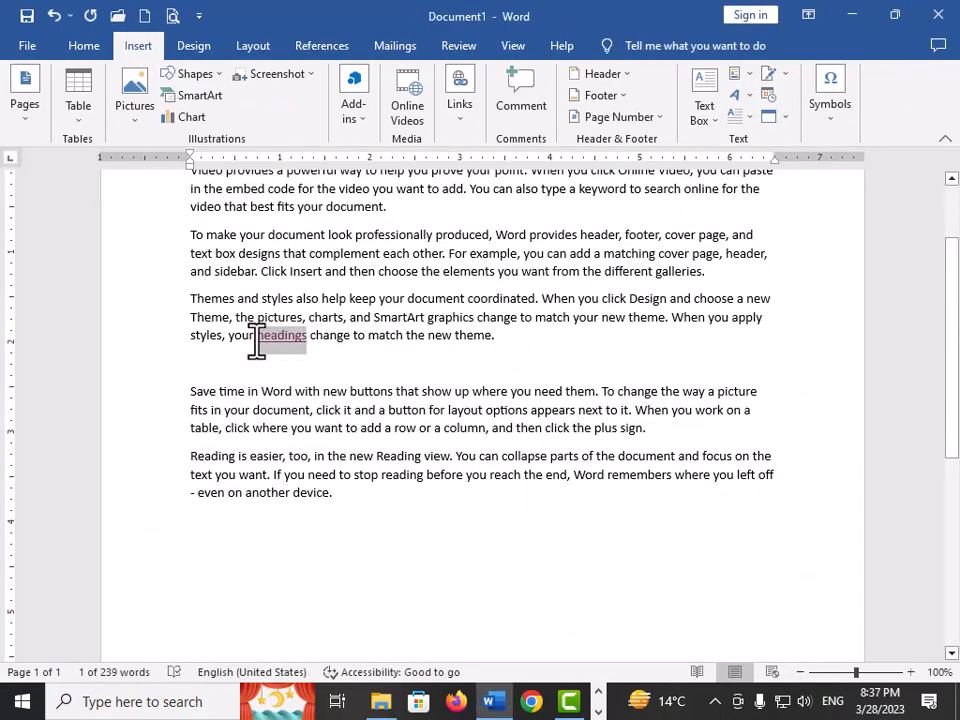
{"action": "left_click", "coordinate": [468, 128]}
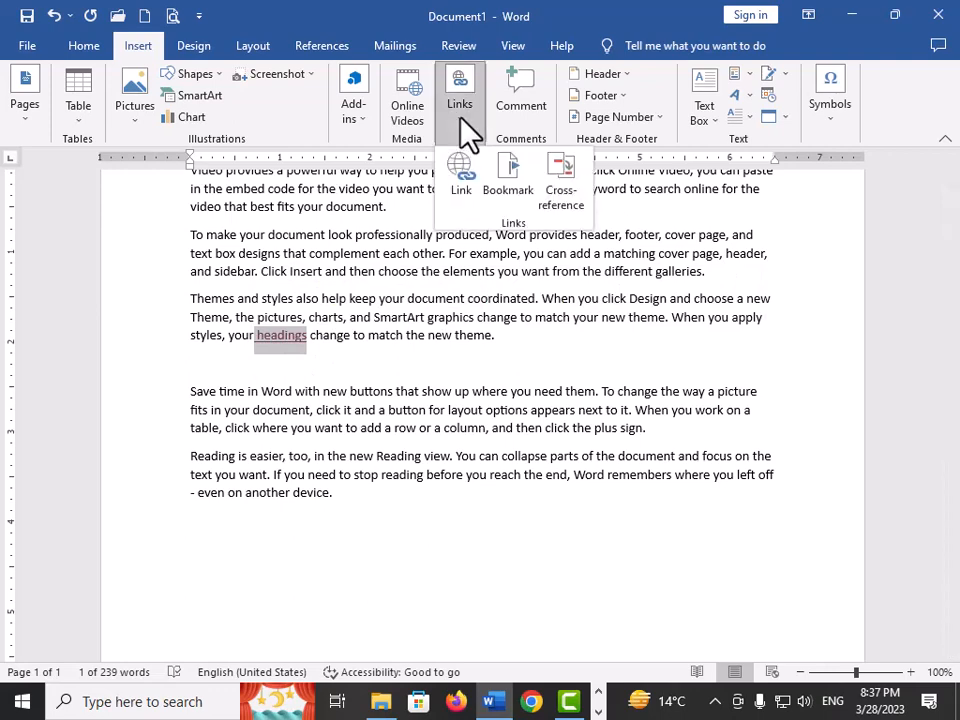
{"action": "left_click", "coordinate": [468, 187]}
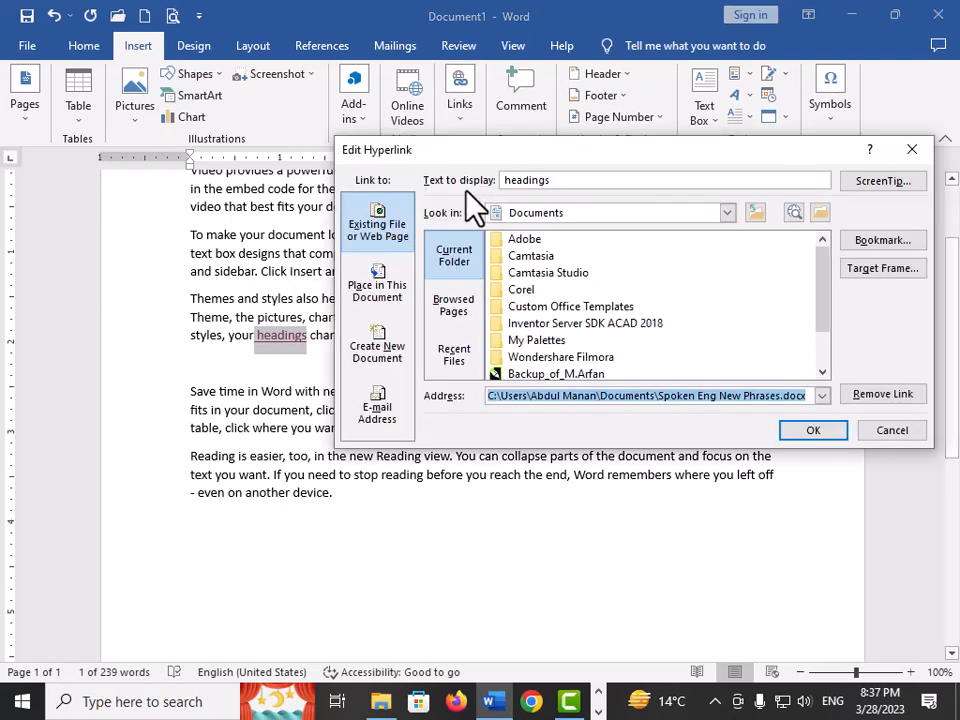
{"action": "left_click", "coordinate": [884, 396]}
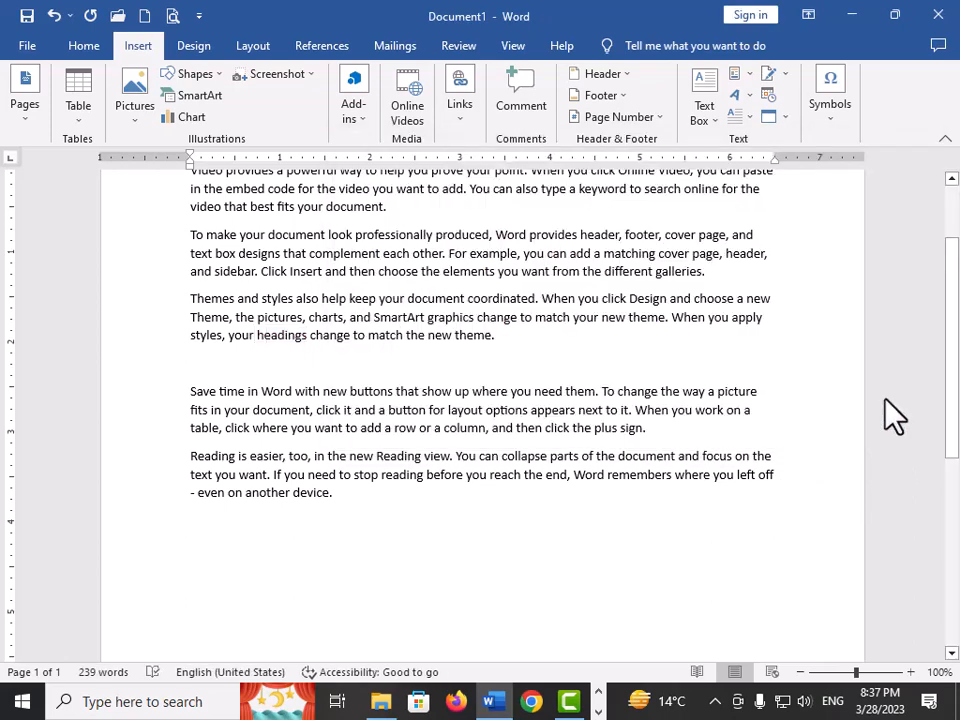